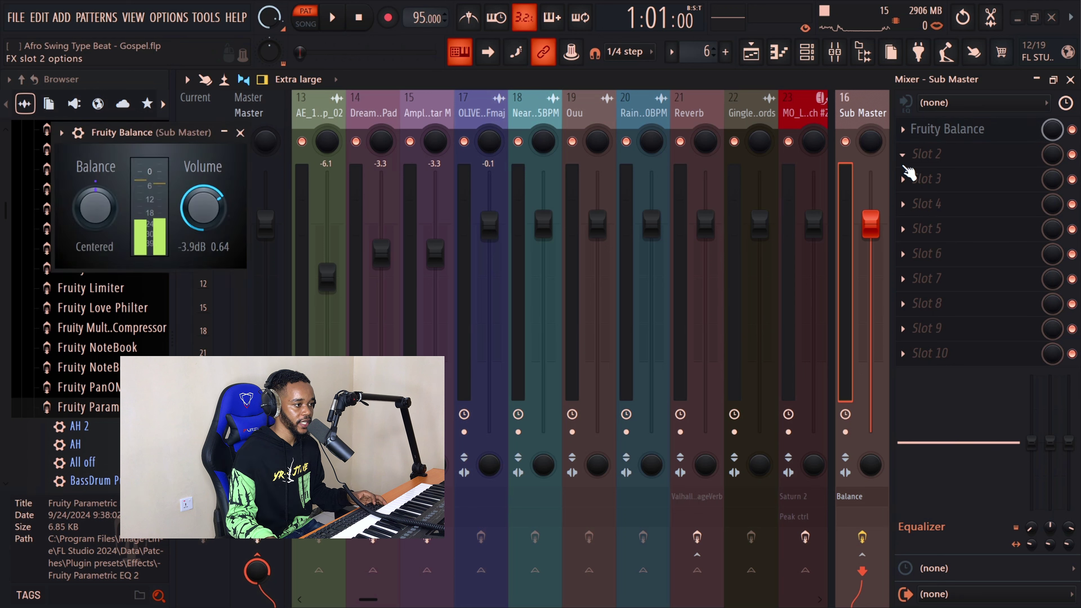
Step: Close the Fruity Balance window and play through the Ample Guitar M pattern in the piano roll
{"action": "left_click", "coordinate": [239, 131]}
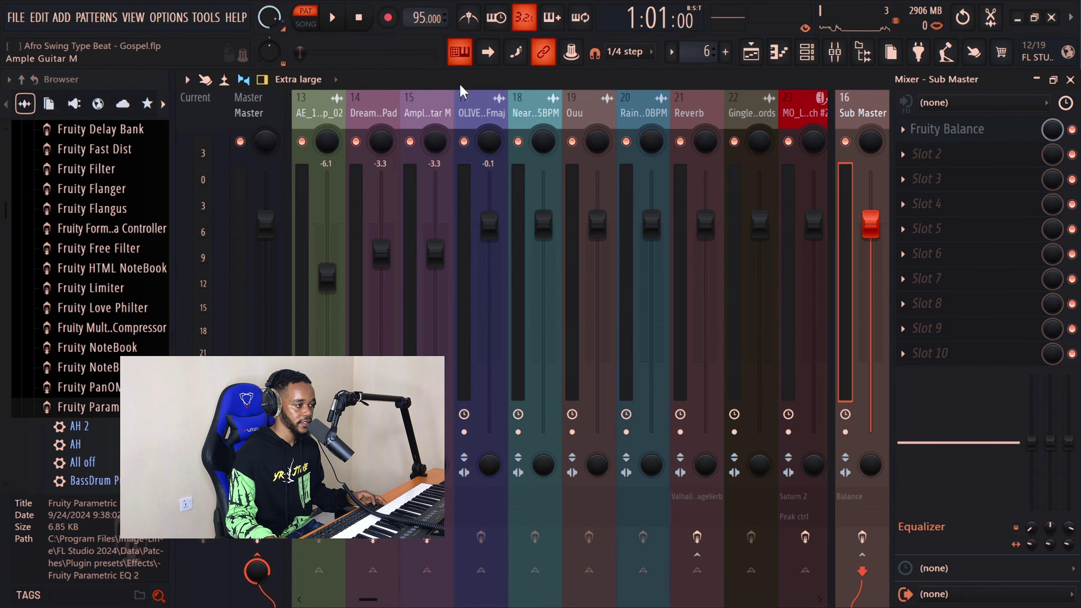
{"action": "left_click", "coordinate": [754, 54]}
{"action": "key", "text": "space"}
{"action": "left_click", "coordinate": [779, 53]}
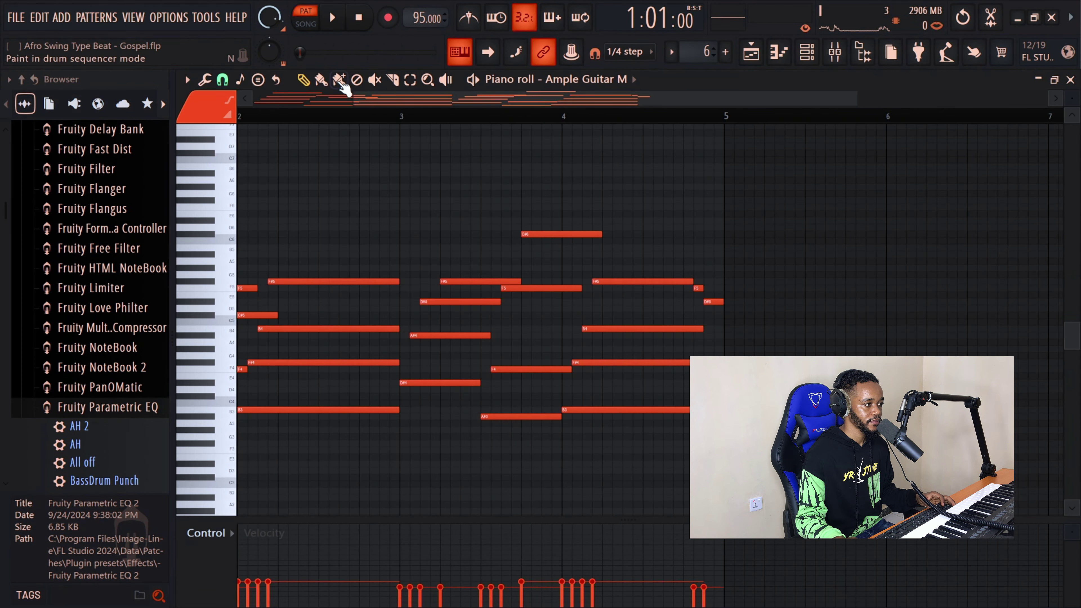
{"action": "scroll", "coordinate": [378, 170], "scroll_direction": "down", "scroll_amount": 2}
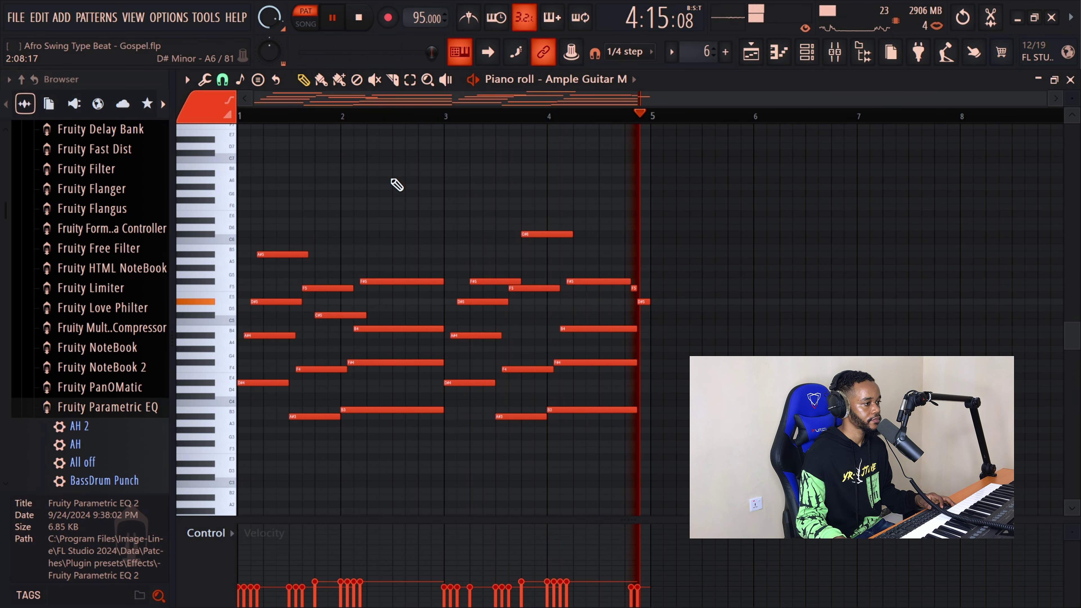
{"action": "key", "text": "space"}
Step: Select the Ample Guitar M mixer track and enable its effect slots
{"action": "left_click", "coordinate": [835, 51]}
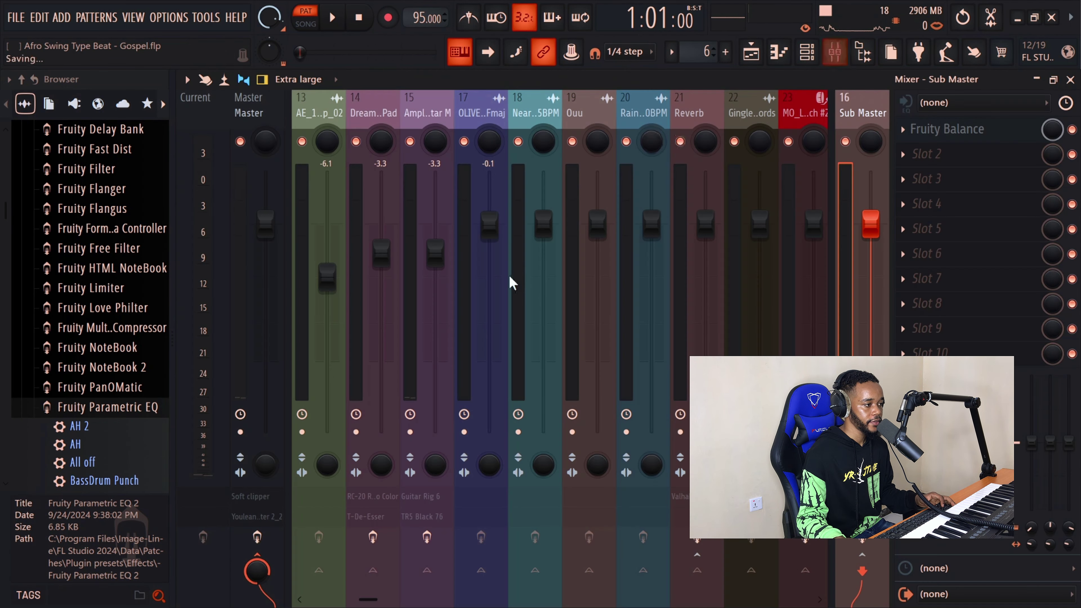
{"action": "scroll", "coordinate": [639, 114], "scroll_direction": "down", "scroll_amount": 1}
{"action": "key", "text": "space"}
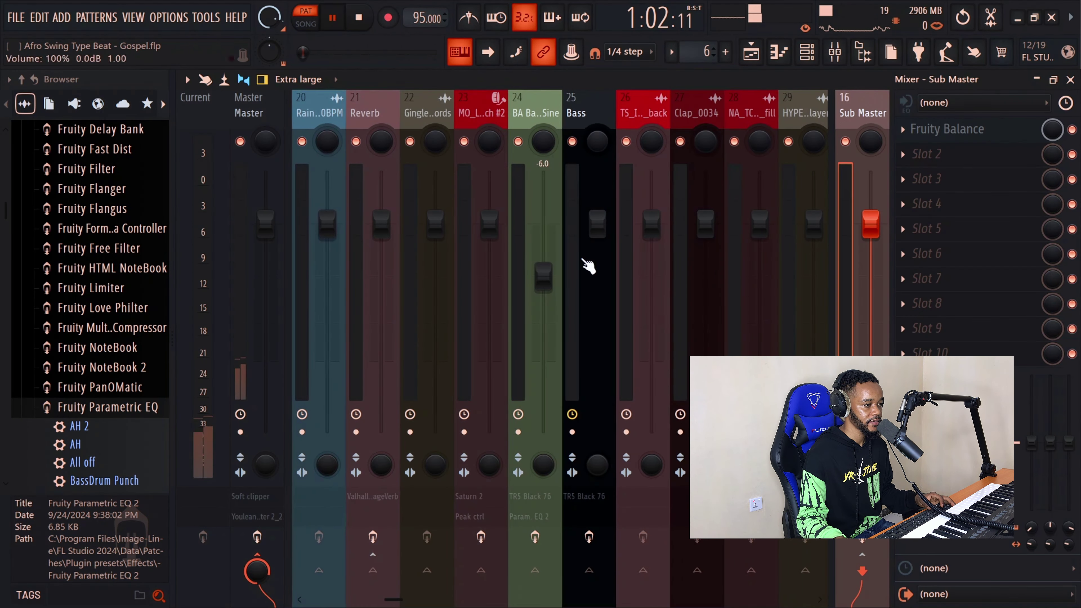
{"action": "scroll", "coordinate": [500, 112], "scroll_direction": "up", "scroll_amount": 4}
{"action": "key", "text": "space"}
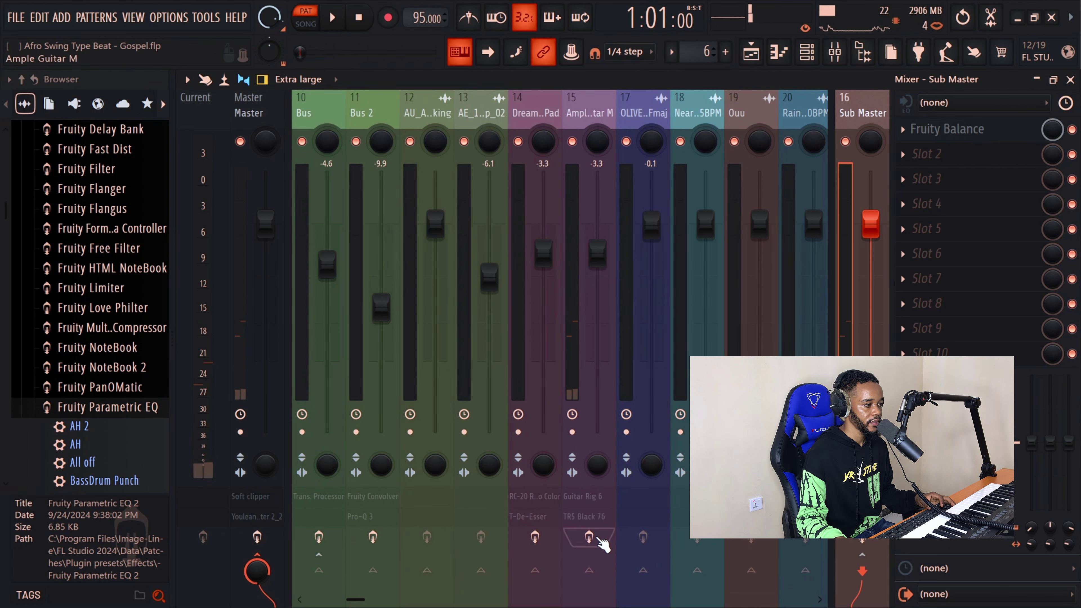
{"action": "left_click", "coordinate": [587, 109]}
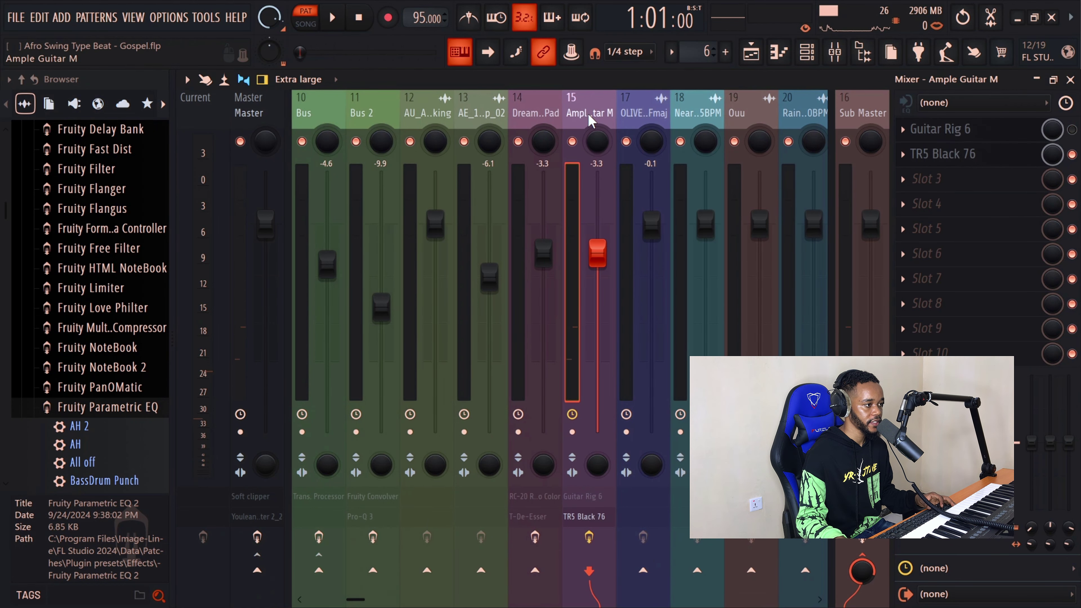
Step: Open the Ample Guitar M clip from Track 1 of the playlist in the piano roll and audition it
{"action": "left_click", "coordinate": [750, 51]}
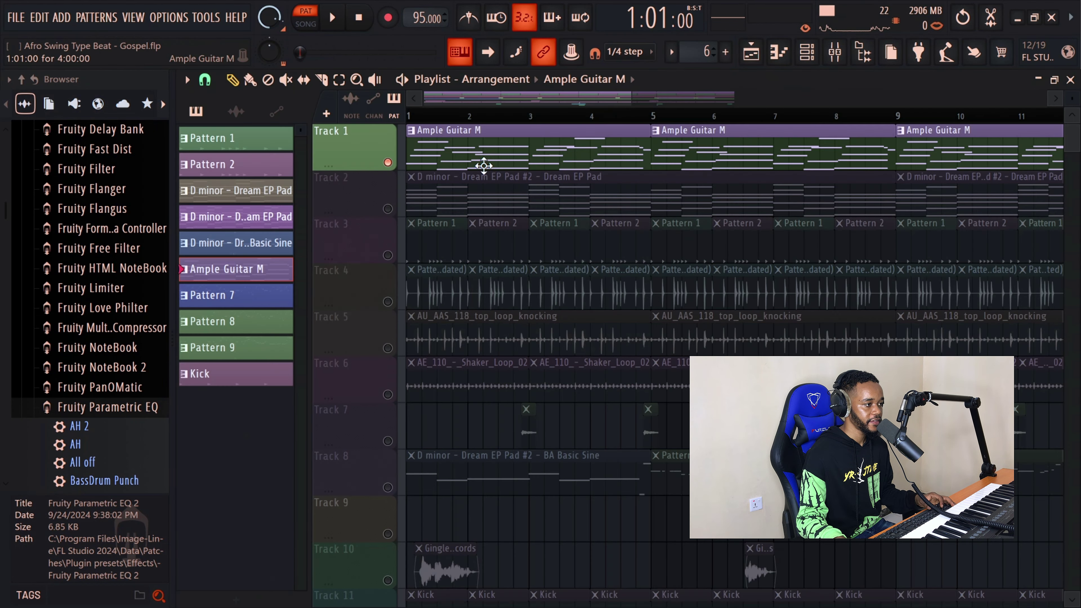
{"action": "double_click", "coordinate": [465, 158]}
{"action": "key", "text": "space"}
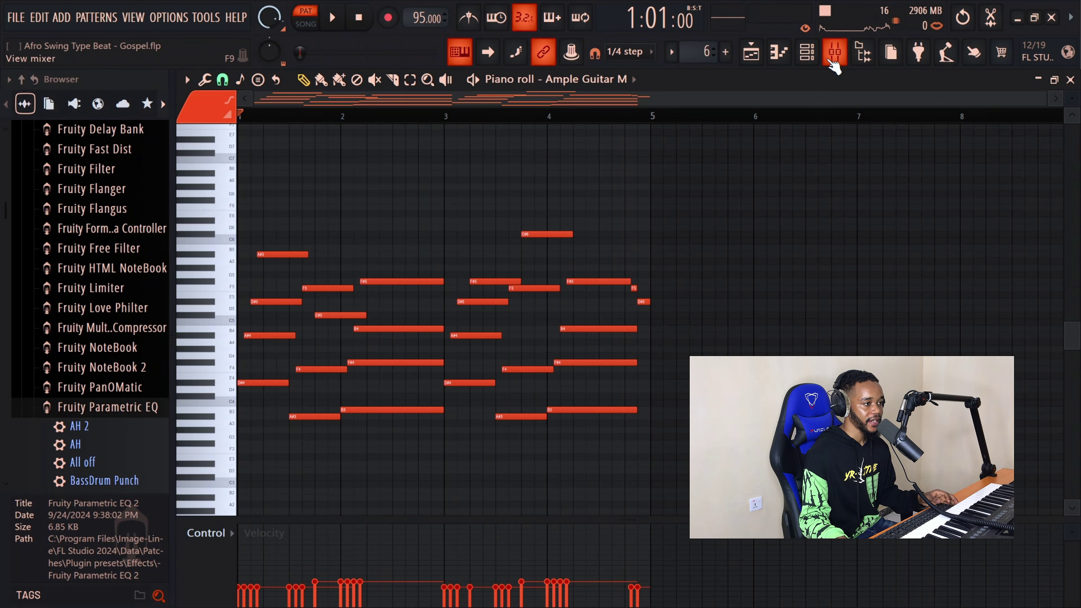
Step: Audition the Ample Guitar M pattern with its mixer track in view
{"action": "left_click", "coordinate": [833, 63]}
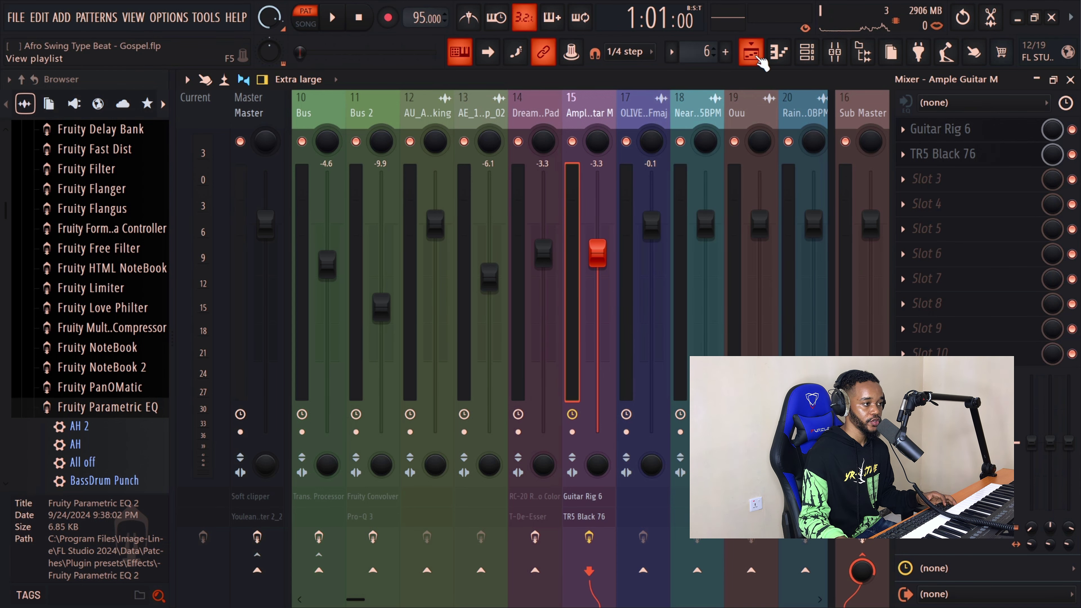
{"action": "left_click", "coordinate": [333, 18]}
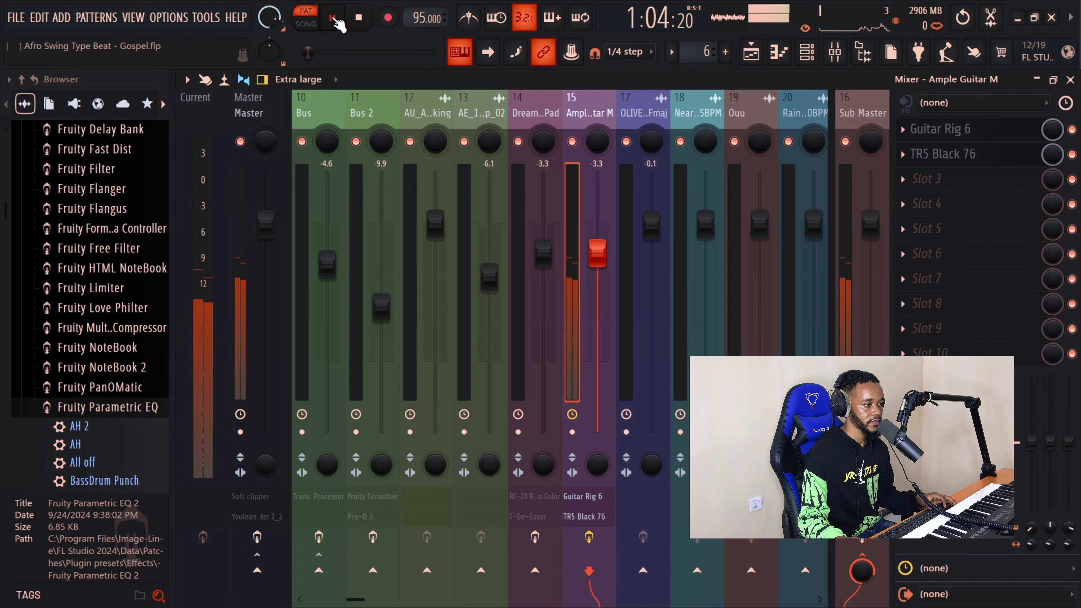
{"action": "left_click", "coordinate": [333, 18]}
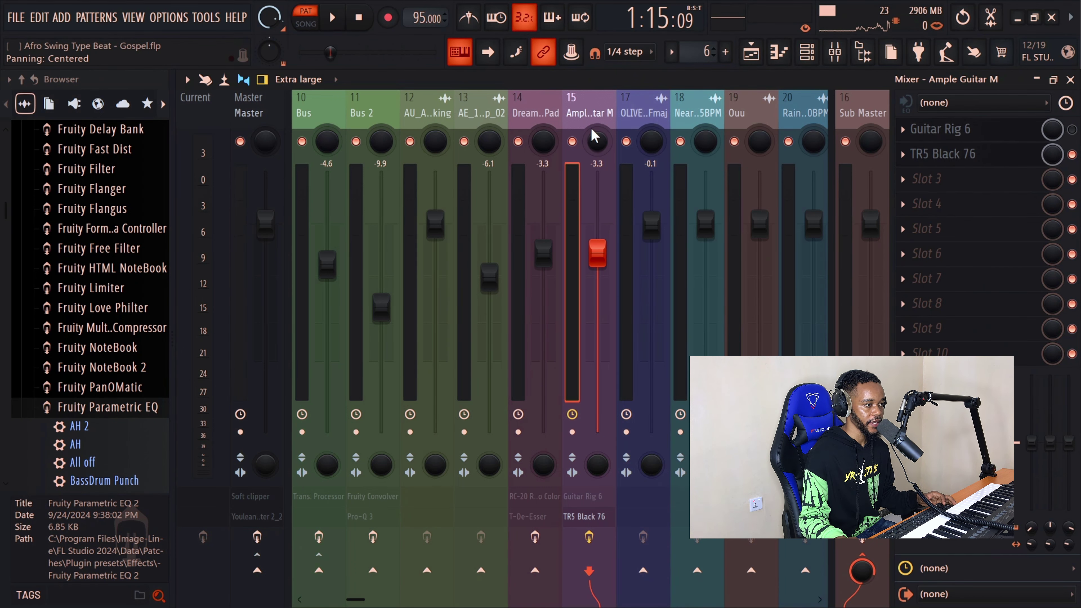
Step: Unmute Track 2 in the playlist and open its Dream EP Pad clip in the piano roll
{"action": "left_click", "coordinate": [764, 50]}
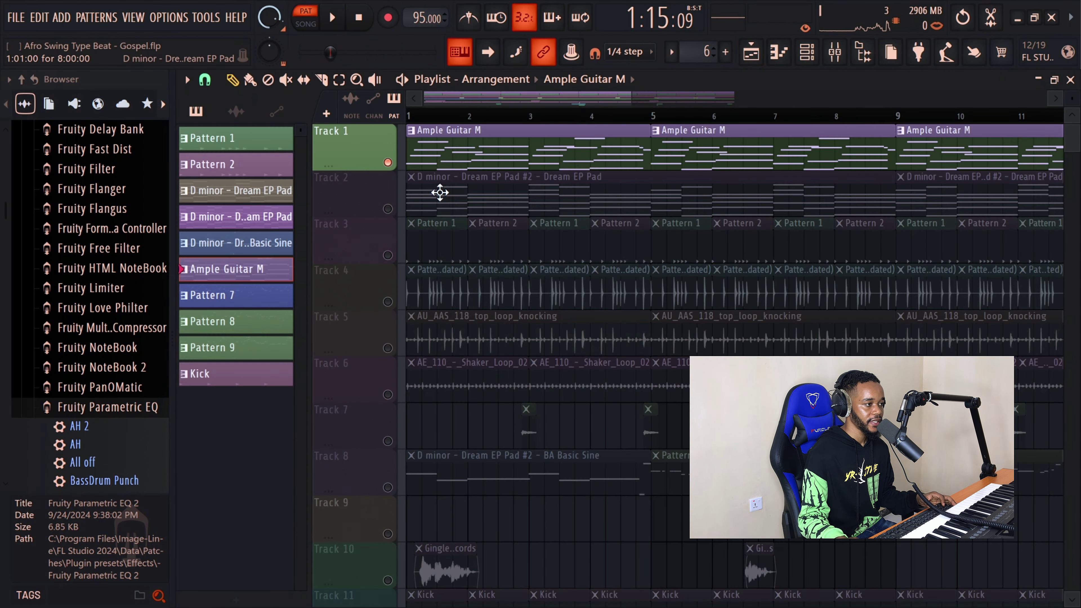
{"action": "left_click", "coordinate": [394, 212]}
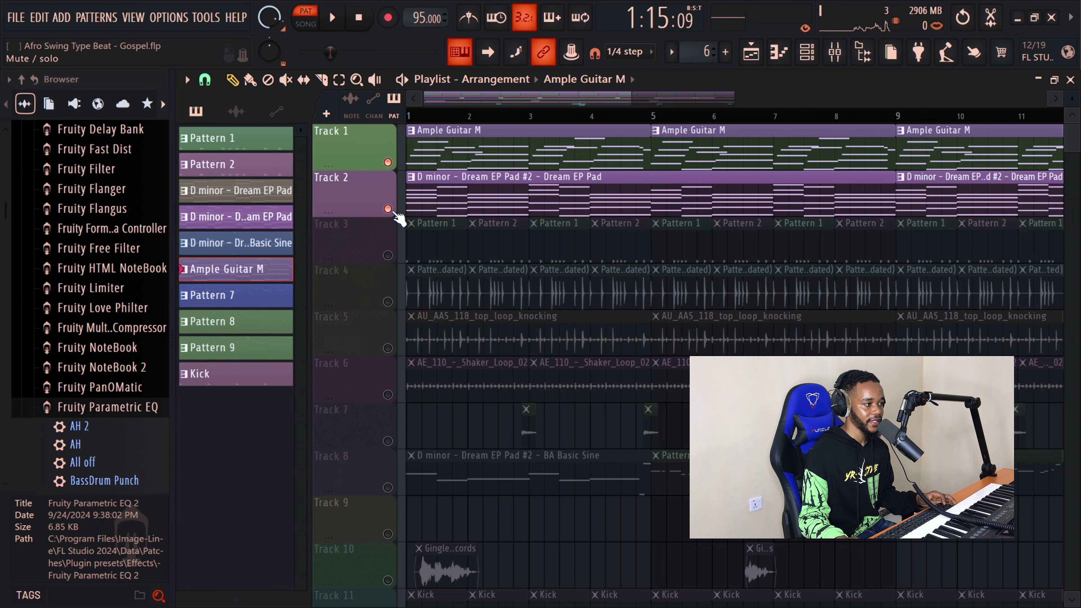
{"action": "double_click", "coordinate": [445, 201]}
{"action": "scroll", "coordinate": [406, 185], "scroll_direction": "down", "scroll_amount": 2}
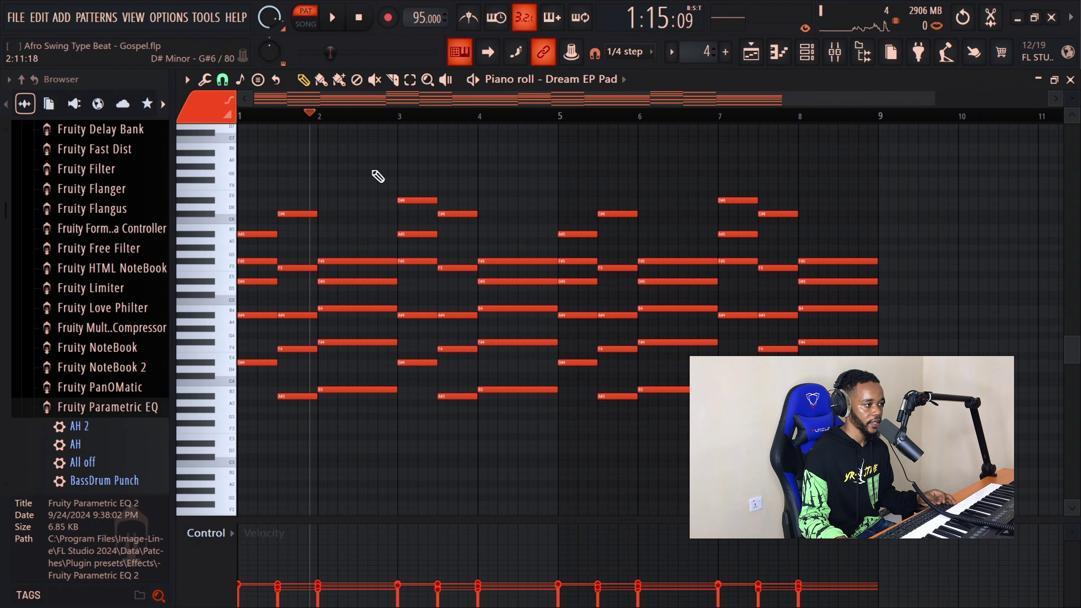
Step: Play the Dream EP Pad chord pattern from the start and stop it near bar 8
{"action": "key", "text": "space"}
{"action": "key", "text": "space"}
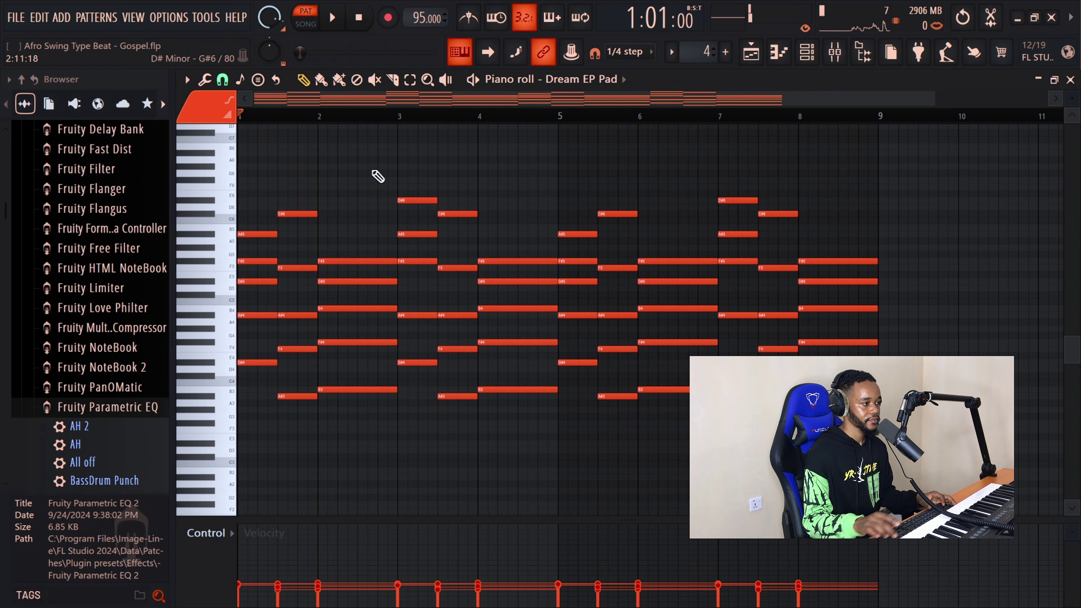
{"action": "key", "text": "space"}
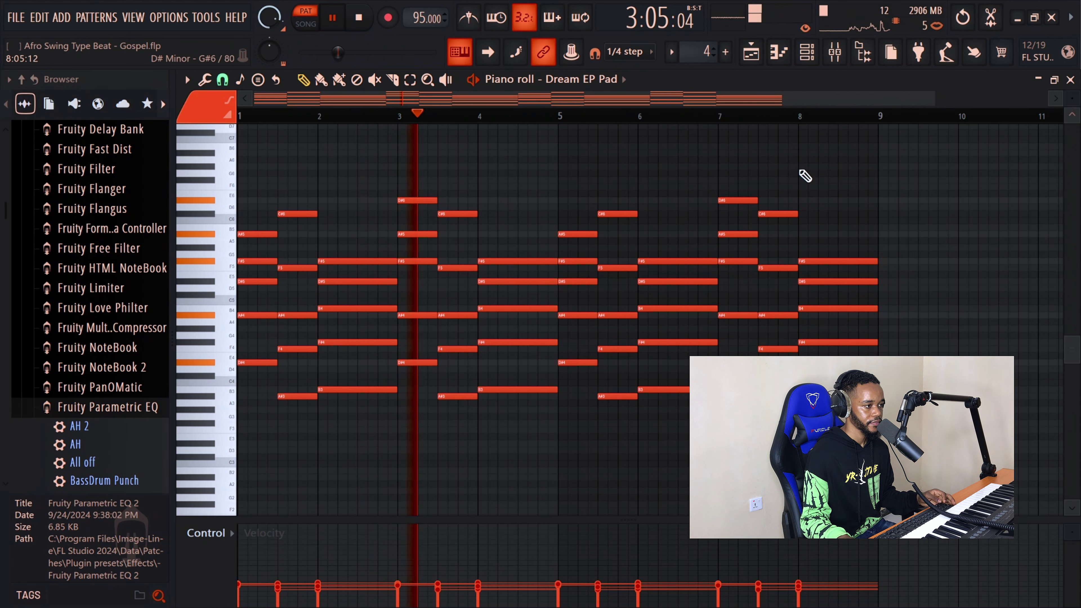
{"action": "left_click_drag", "start_coordinate": [1074, 98], "coordinate": [1075, 102]}
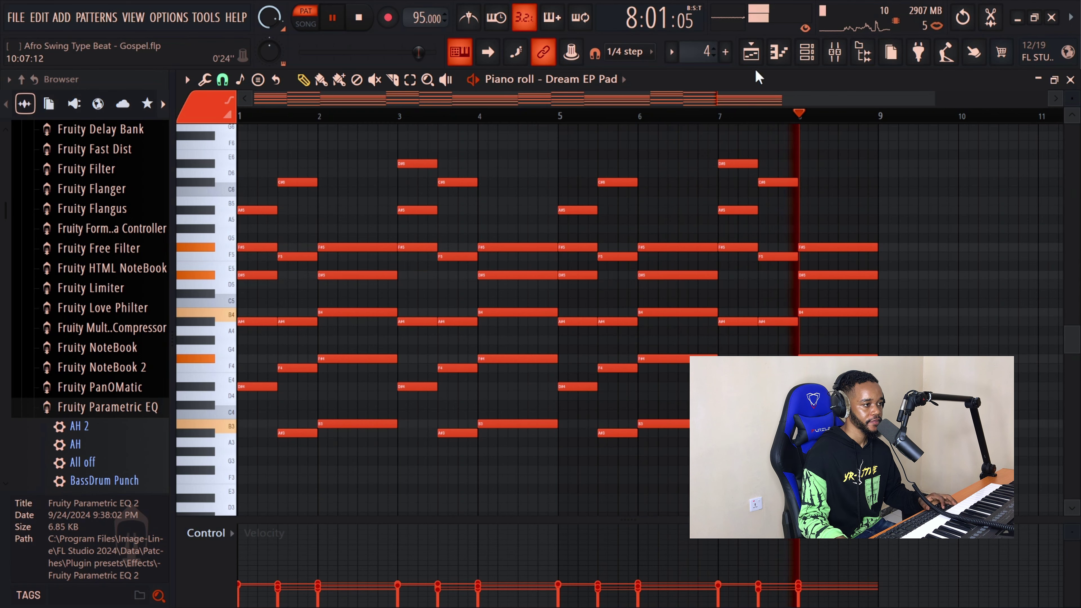
{"action": "key", "text": "space"}
Step: Switch playback to song mode and play the arrangement with Tracks 1 and 2 unmuted
{"action": "left_click", "coordinate": [751, 52]}
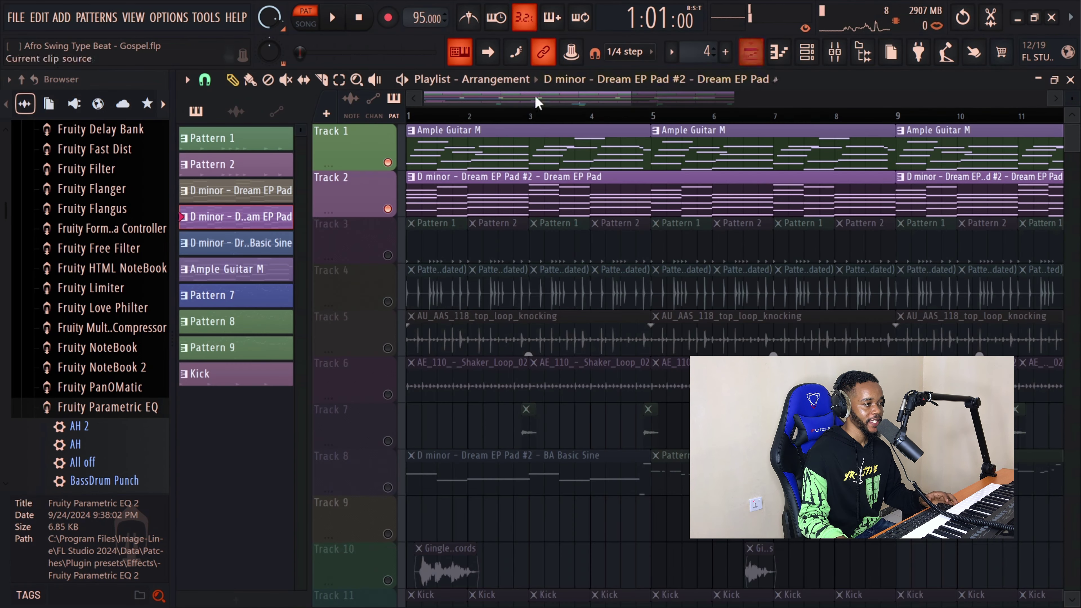
{"action": "left_click", "coordinate": [317, 29]}
{"action": "scroll", "coordinate": [476, 234], "scroll_direction": "down", "scroll_amount": 2}
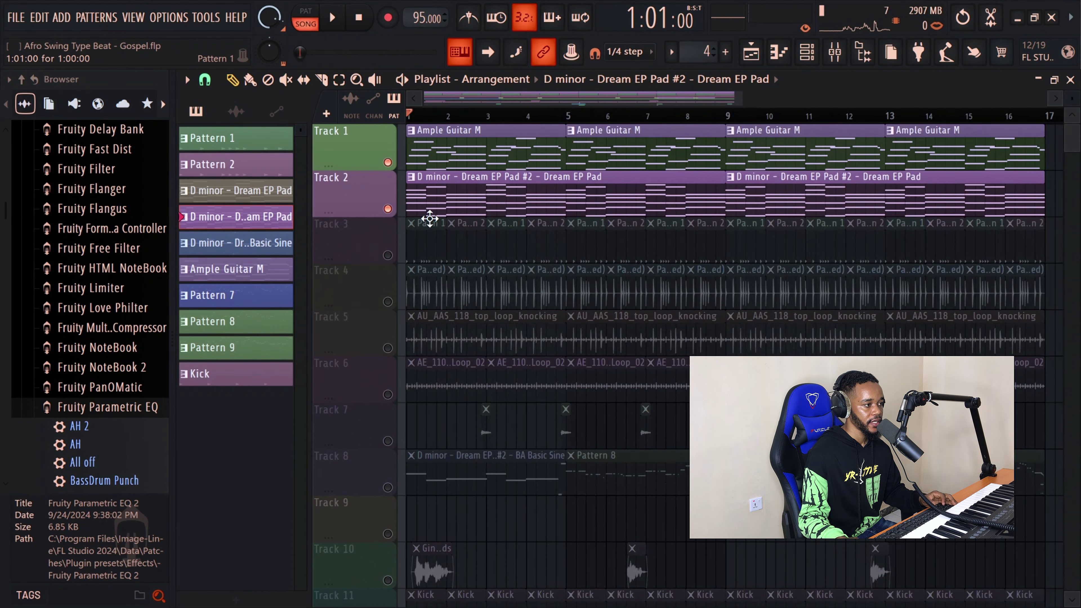
{"action": "key", "text": "space"}
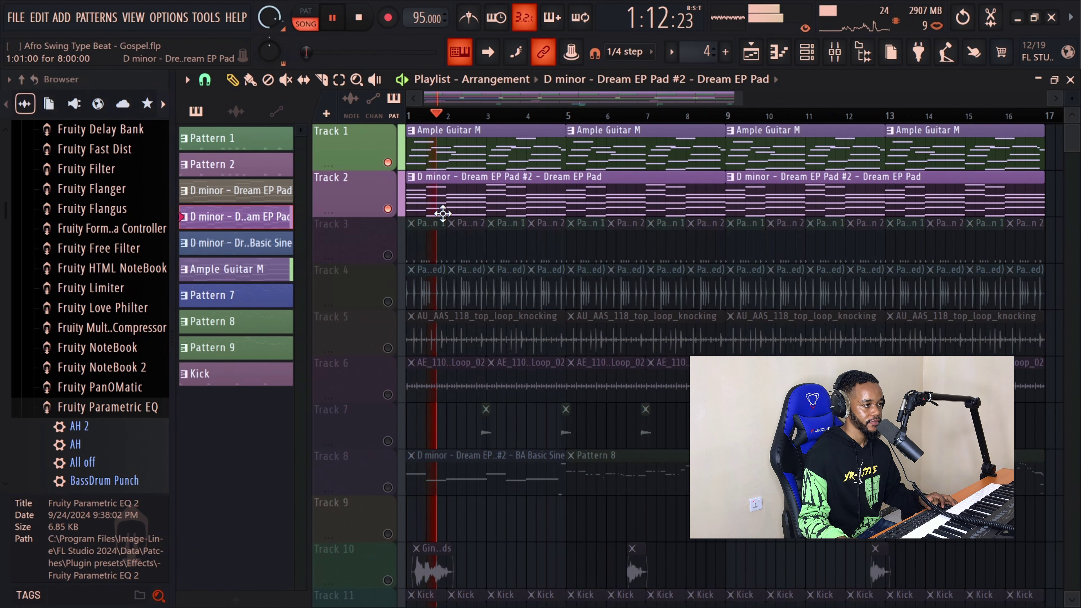
Step: Enable the effect slots of the Dream EP Pad mixer track during playback and stop the song
{"action": "left_click", "coordinate": [835, 52]}
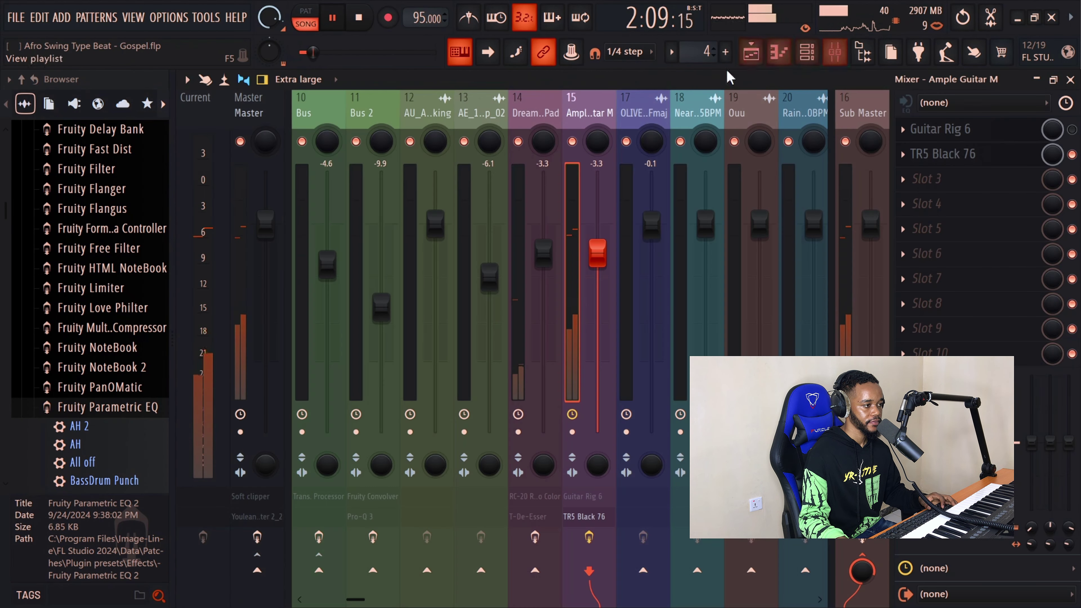
{"action": "left_click", "coordinate": [549, 272]}
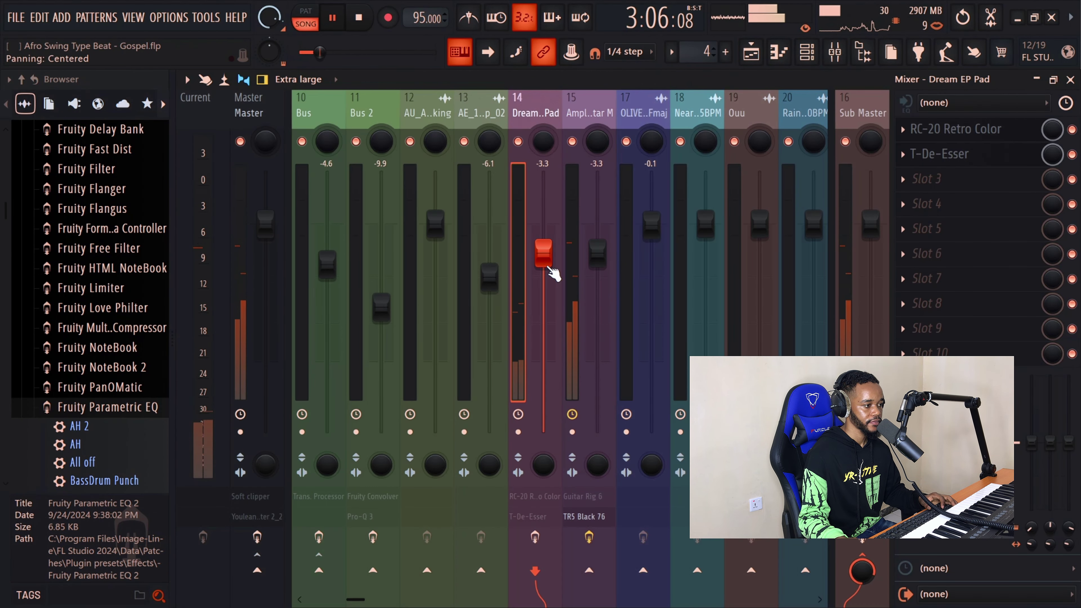
{"action": "left_click", "coordinate": [535, 537]}
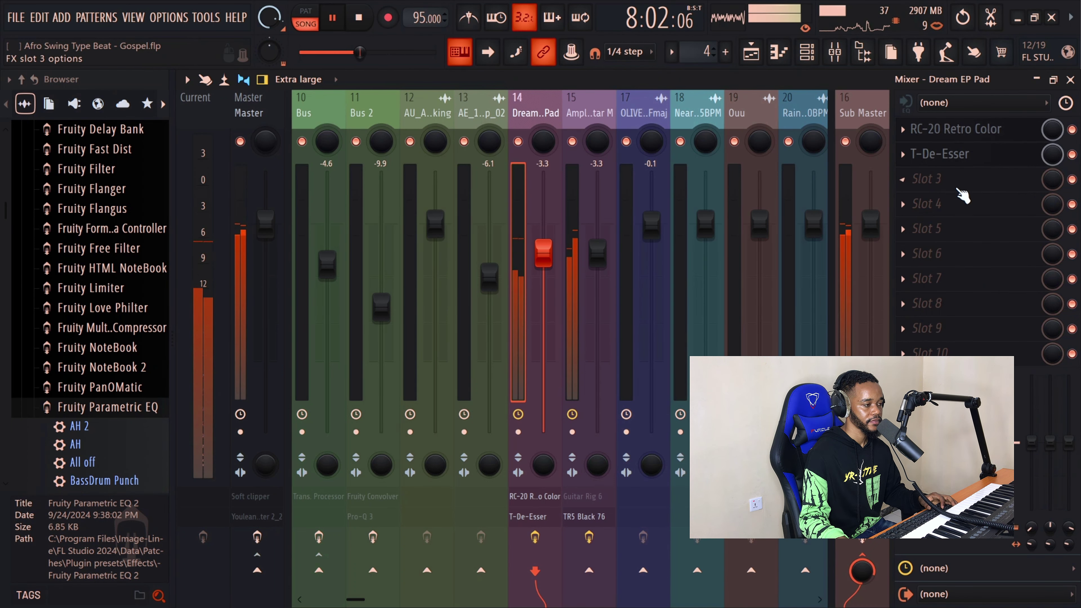
{"action": "key", "text": "space"}
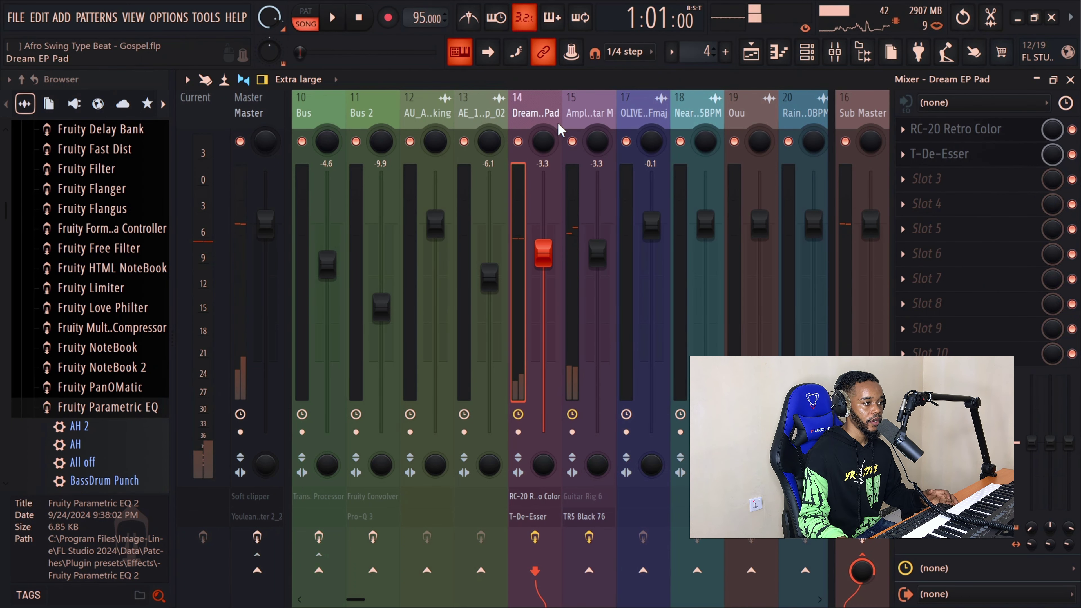
Step: Solo the Dream EP Pad mixer track and audition it briefly, leaving its name as is
{"action": "right_click", "coordinate": [521, 141]}
{"action": "key", "text": "space"}
{"action": "key", "text": "space"}
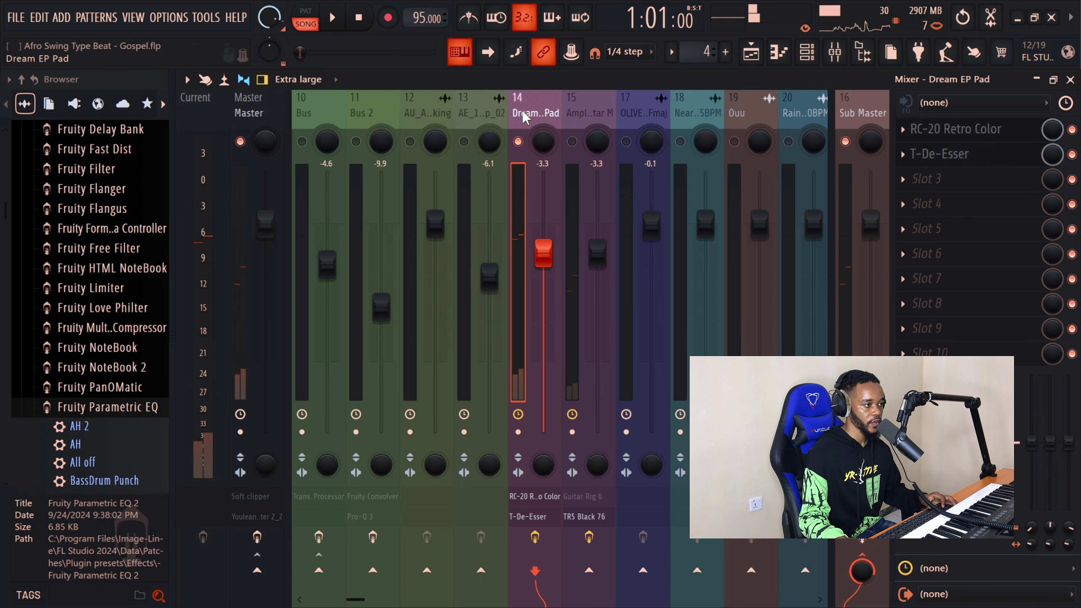
{"action": "double_click", "coordinate": [534, 124]}
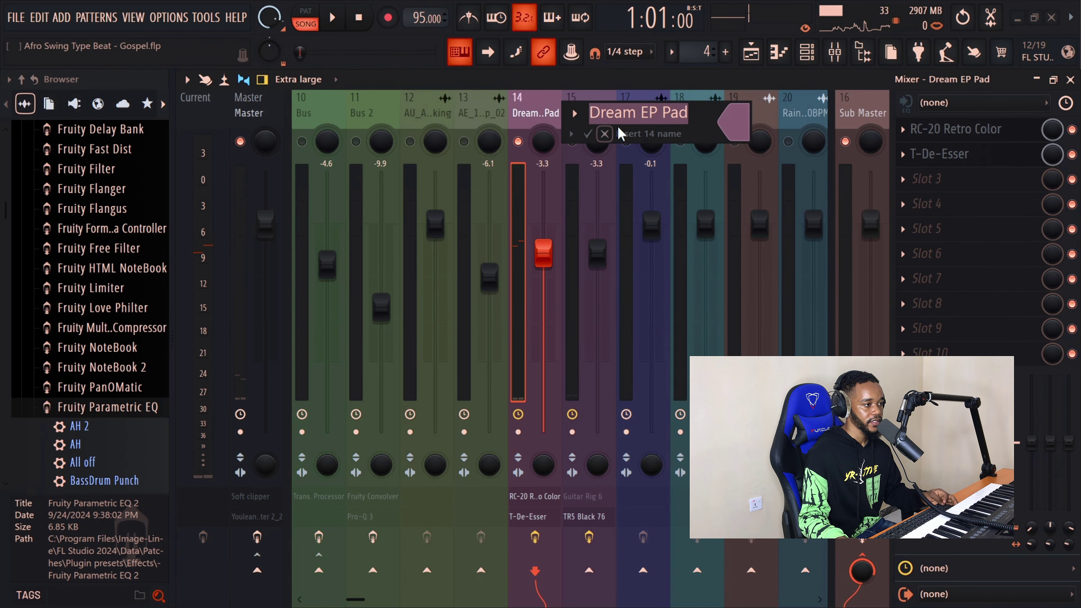
{"action": "left_click", "coordinate": [604, 133]}
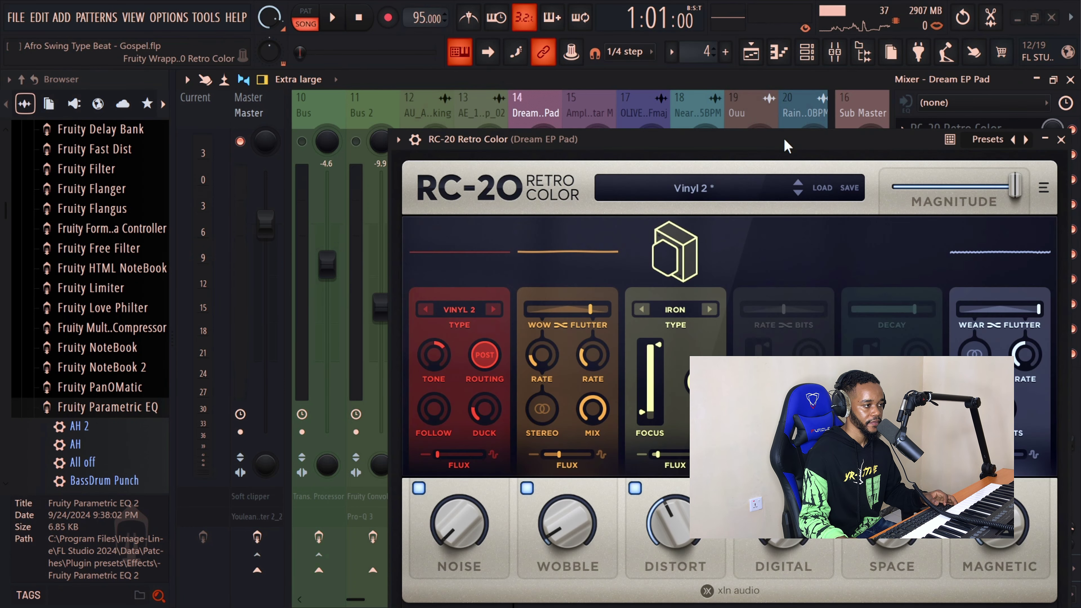
Step: Examine the RC-20 Retro Color and T-De-Esser settings on the Dream EP Pad track and close both plugin windows
{"action": "left_click_drag", "start_coordinate": [784, 140], "coordinate": [550, 43]}
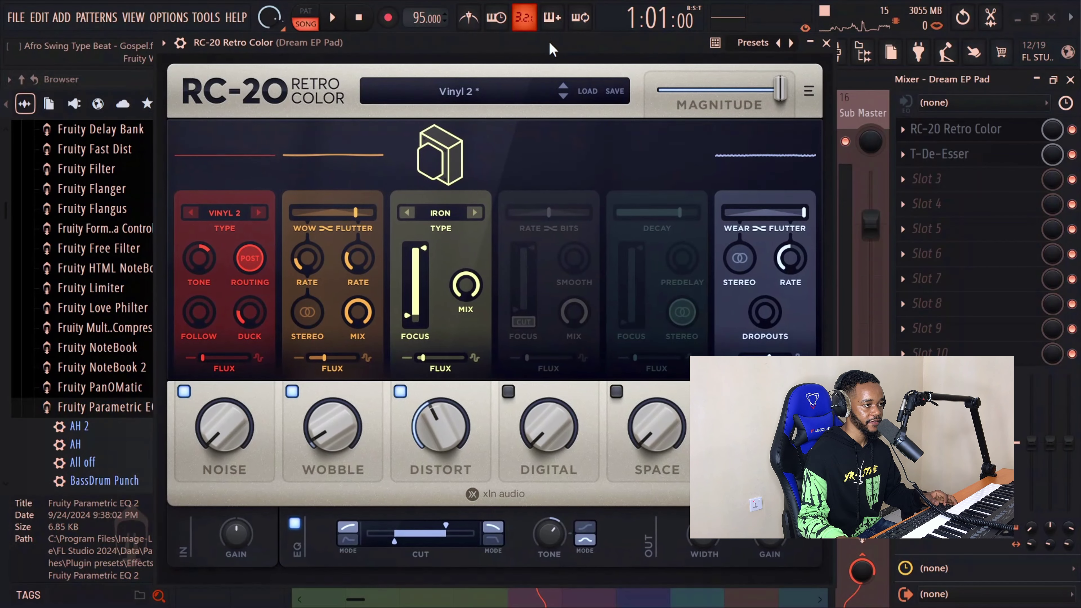
{"action": "left_click", "coordinate": [829, 42]}
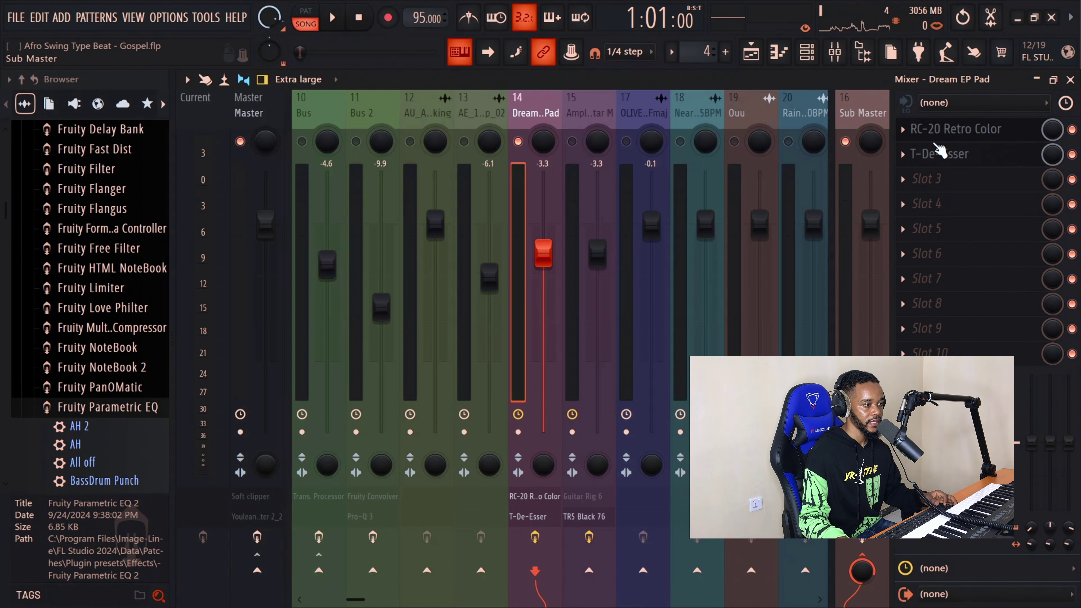
{"action": "left_click", "coordinate": [961, 163]}
{"action": "left_click_drag", "start_coordinate": [332, 135], "coordinate": [490, 58]}
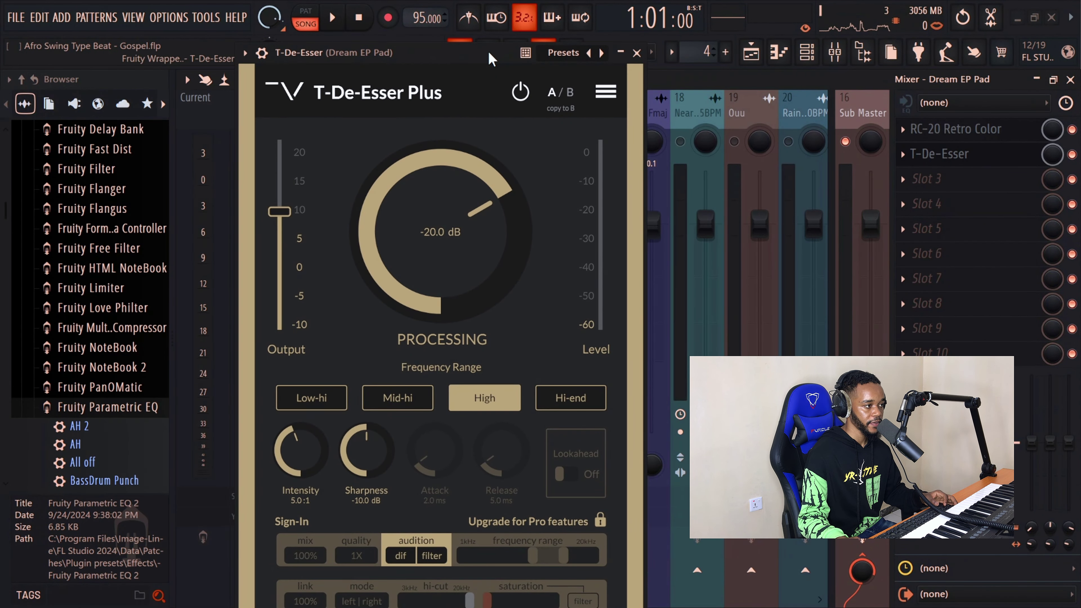
{"action": "left_click", "coordinate": [637, 53]}
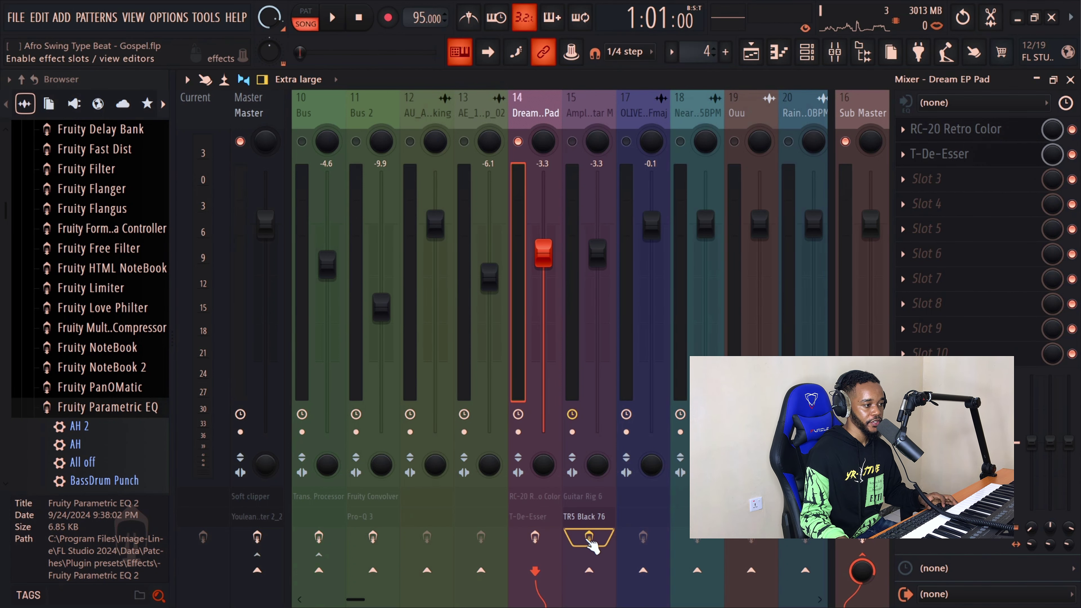
Step: Unmute Track 3 in the playlist and play the arrangement from the start
{"action": "left_click", "coordinate": [758, 57]}
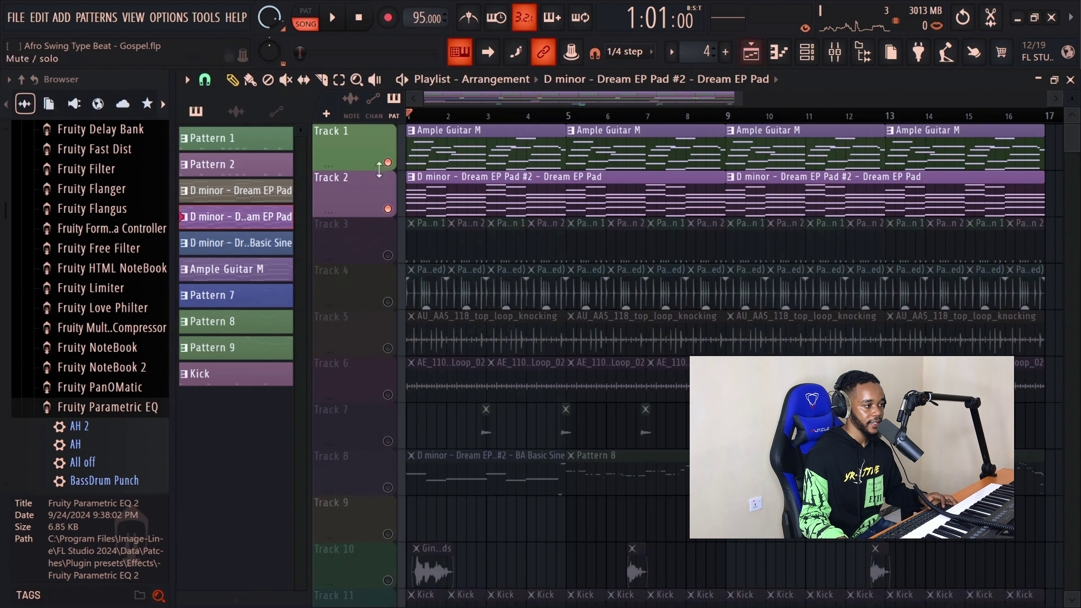
{"action": "left_click", "coordinate": [387, 255]}
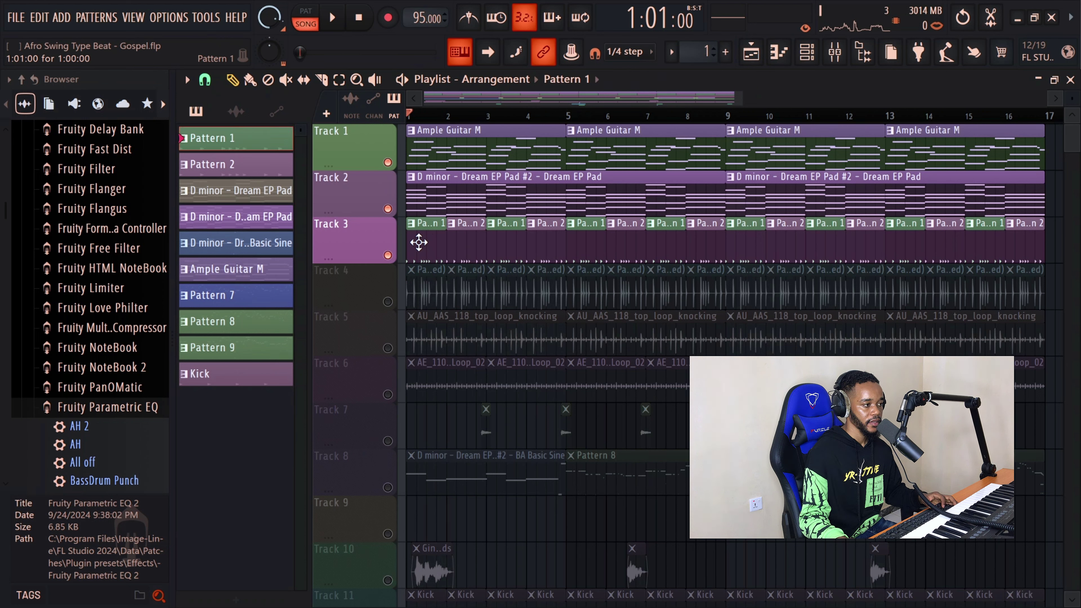
{"action": "key", "text": "space"}
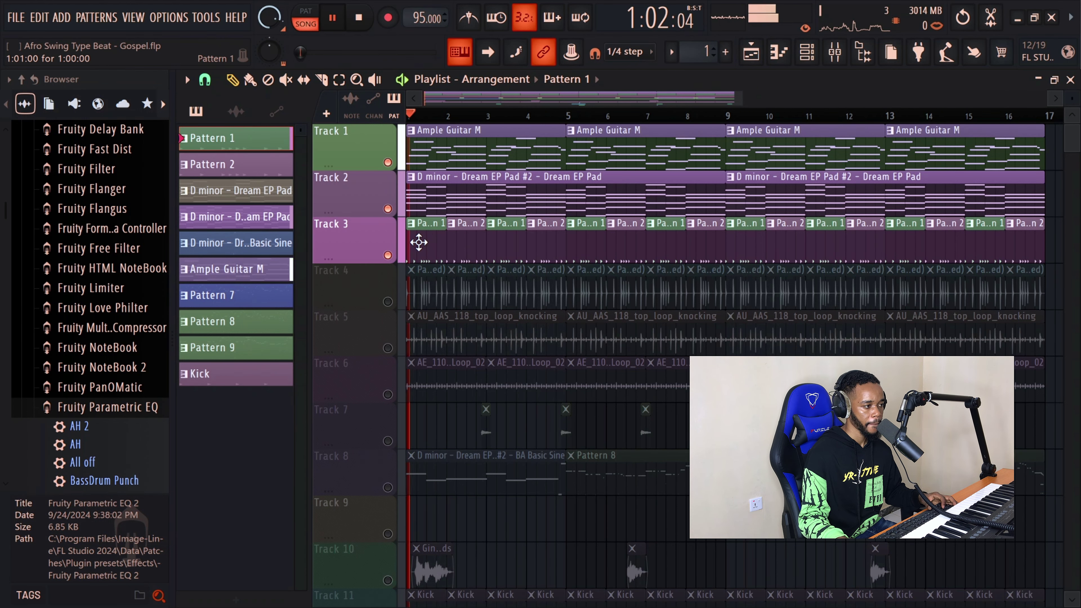
Step: Stop the song and view the drum step patterns of Pattern 1 in the channel rack
{"action": "key", "text": "space"}
{"action": "left_click", "coordinate": [756, 56]}
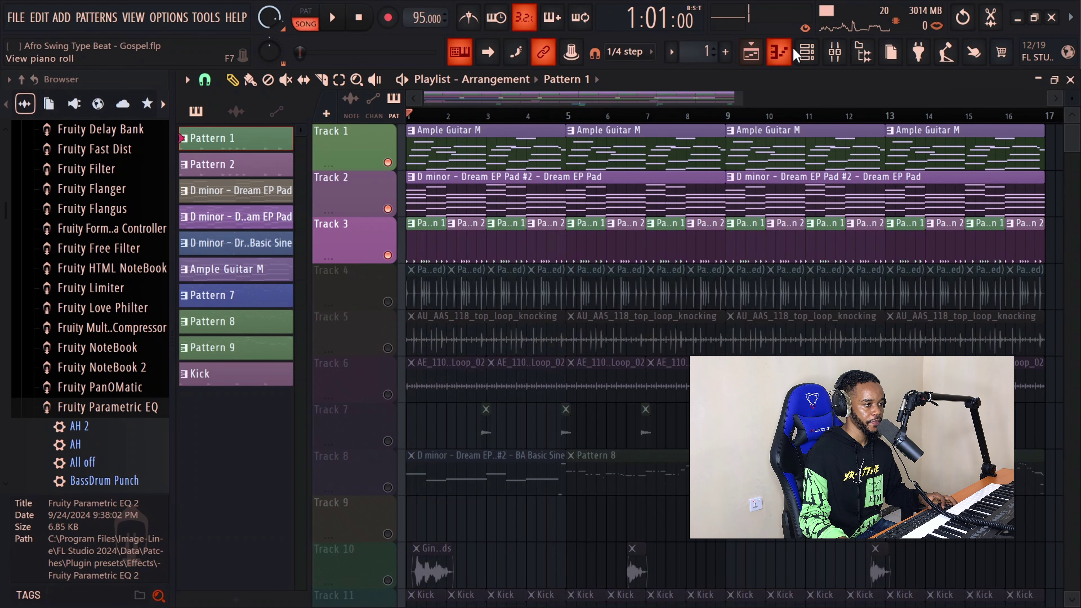
{"action": "left_click", "coordinate": [810, 55]}
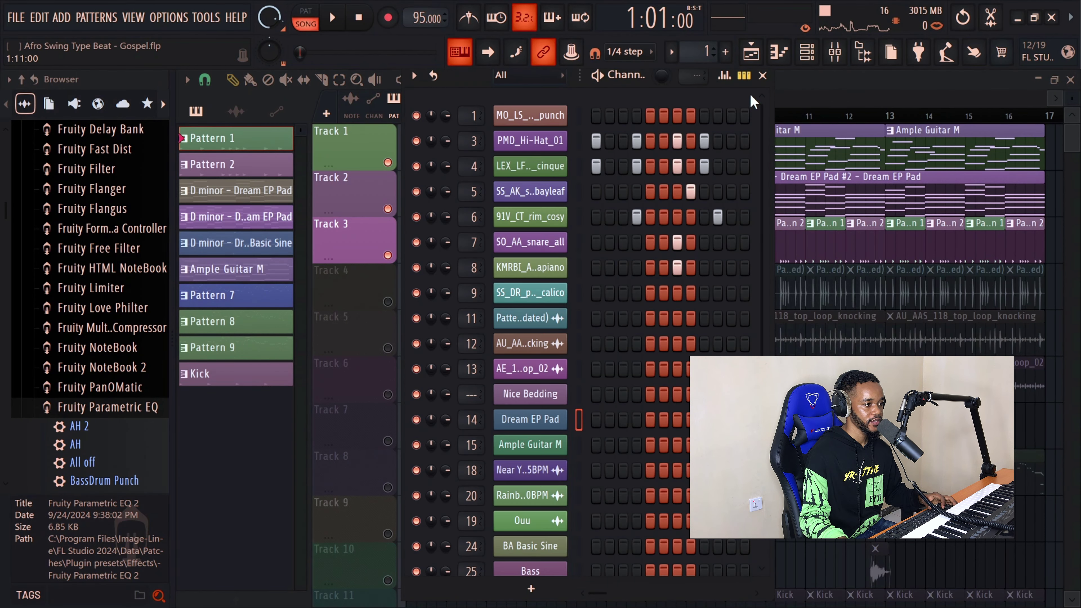
{"action": "left_click", "coordinate": [763, 78]}
Step: Clear the solo on the mixer tracks and return to the playlist
{"action": "left_click", "coordinate": [833, 56]}
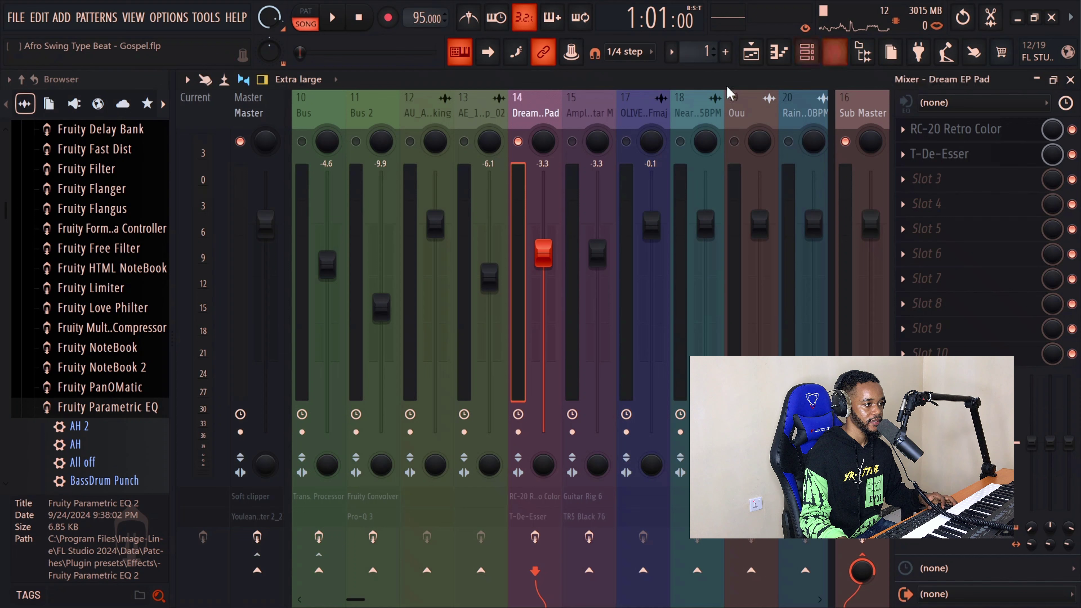
{"action": "right_click", "coordinate": [572, 141]}
{"action": "right_click", "coordinate": [572, 141]}
{"action": "left_click", "coordinate": [835, 52]}
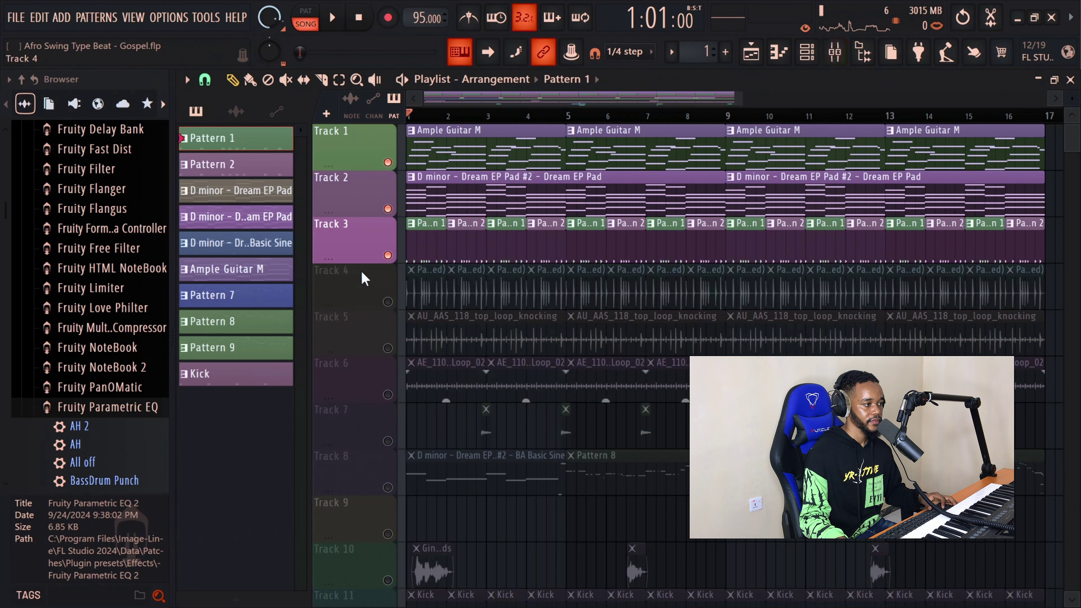
Step: Solo Track 3 during playback, bring Tracks 2 and 1 back in, and stop the song
{"action": "left_click", "coordinate": [326, 19]}
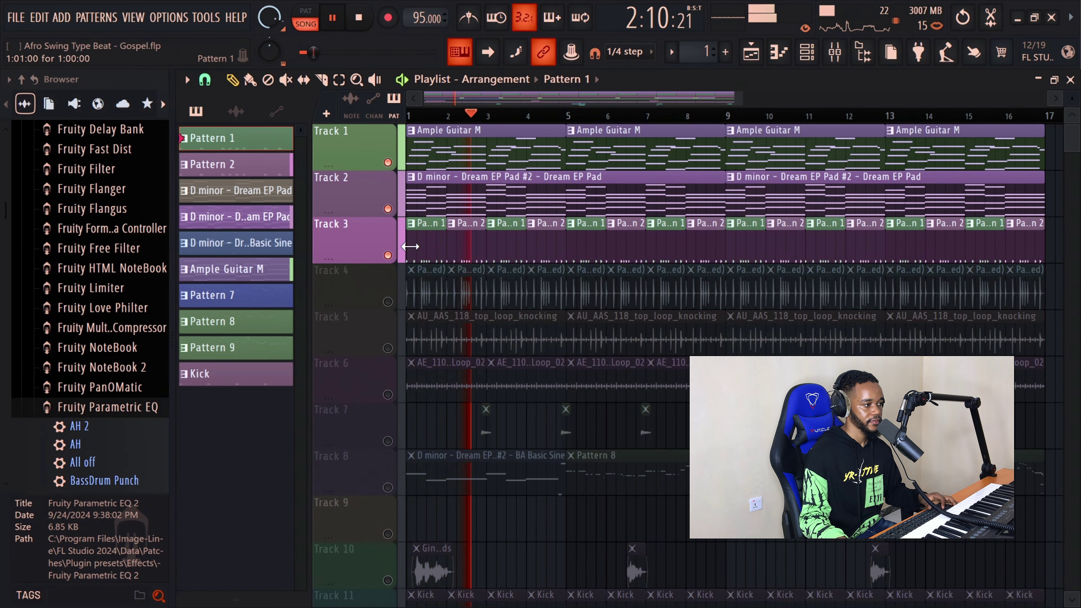
{"action": "right_click", "coordinate": [387, 254]}
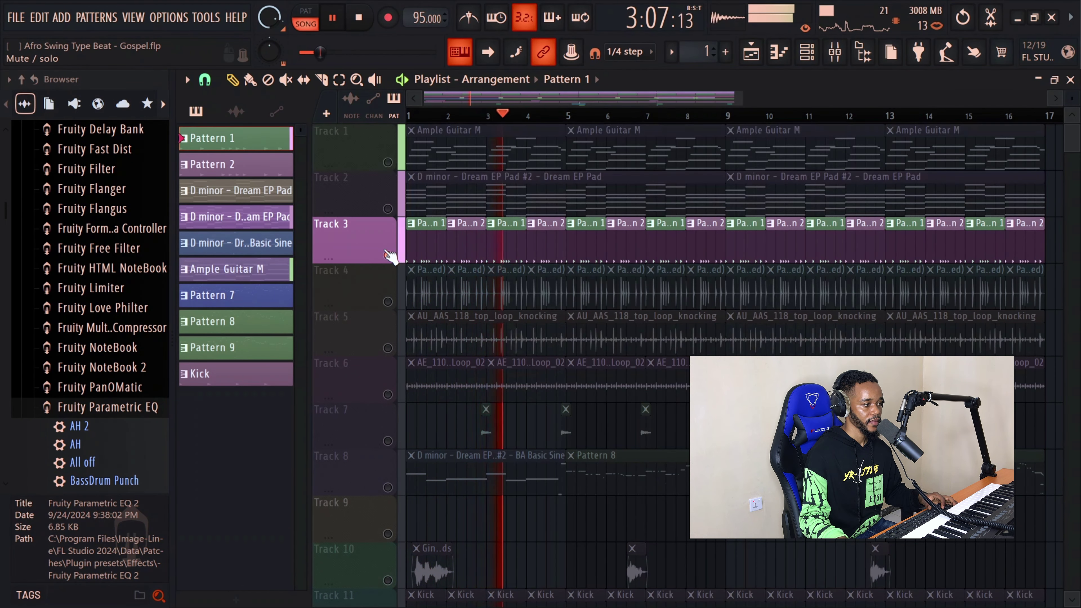
{"action": "left_click", "coordinate": [387, 209]}
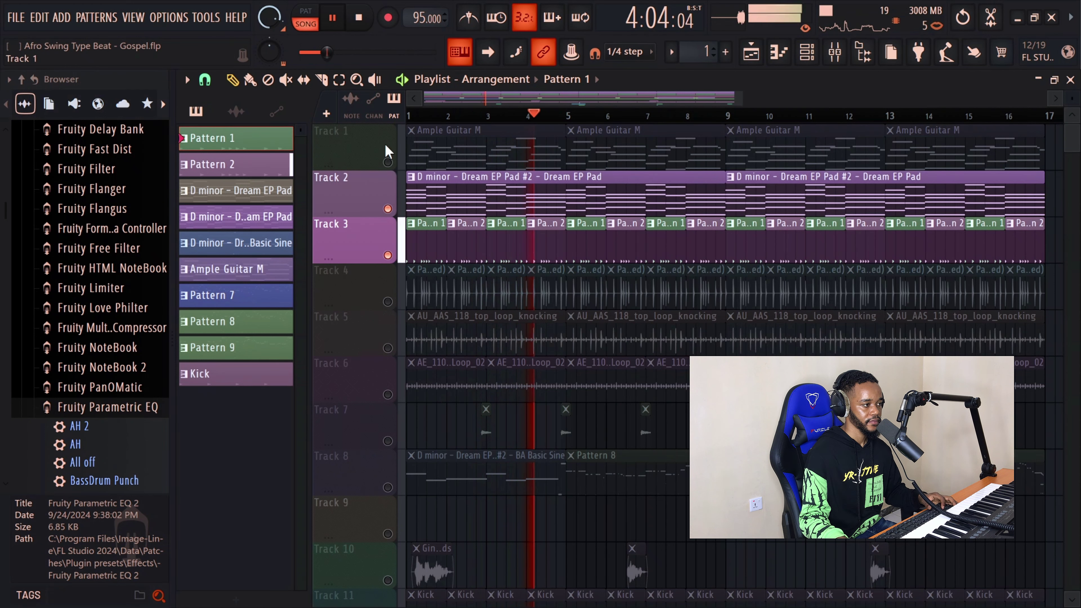
{"action": "left_click", "coordinate": [387, 163]}
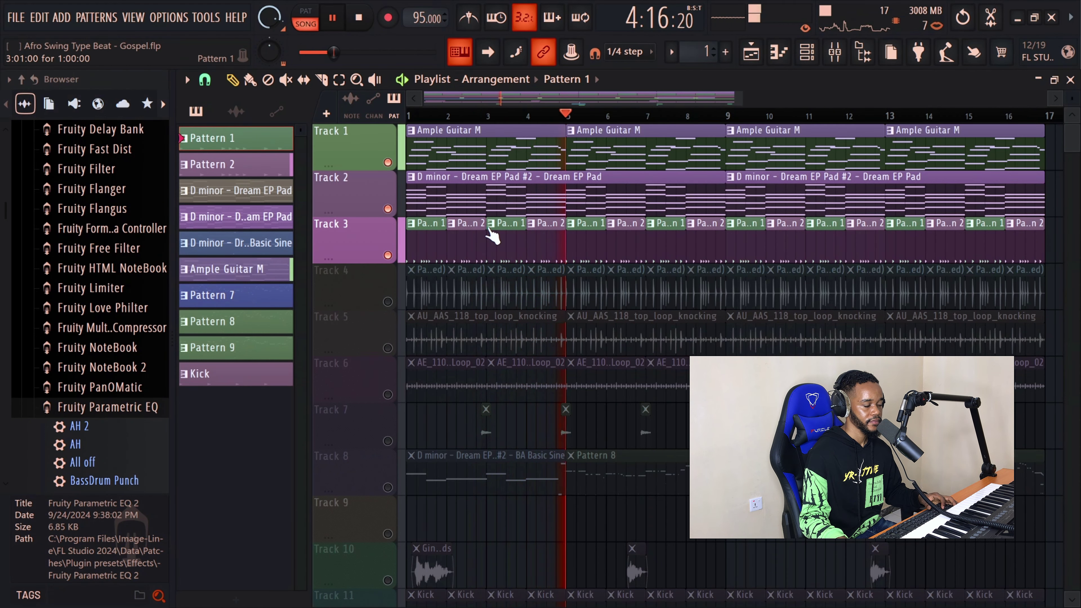
{"action": "key", "text": "space"}
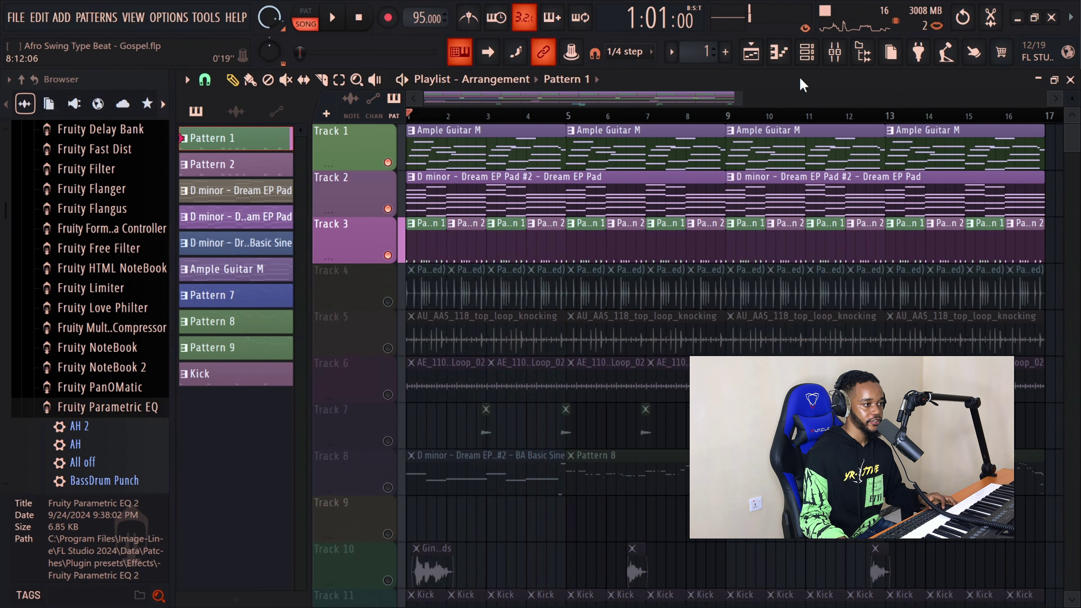
Step: Examine the sampler settings of the PMD_Hi-Hat_01, LEX_LFOS_Vol_2_AJ_Hall_hat_cinque and SS_AK_snare_rim_bayleaf channels, closing each window
{"action": "left_click", "coordinate": [818, 54]}
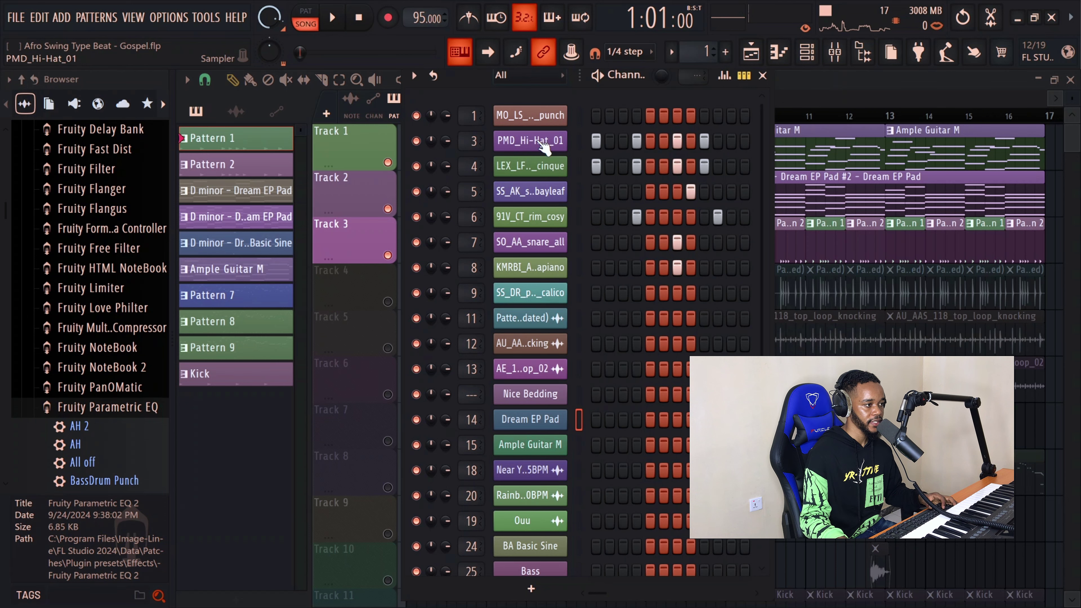
{"action": "left_click", "coordinate": [545, 142]}
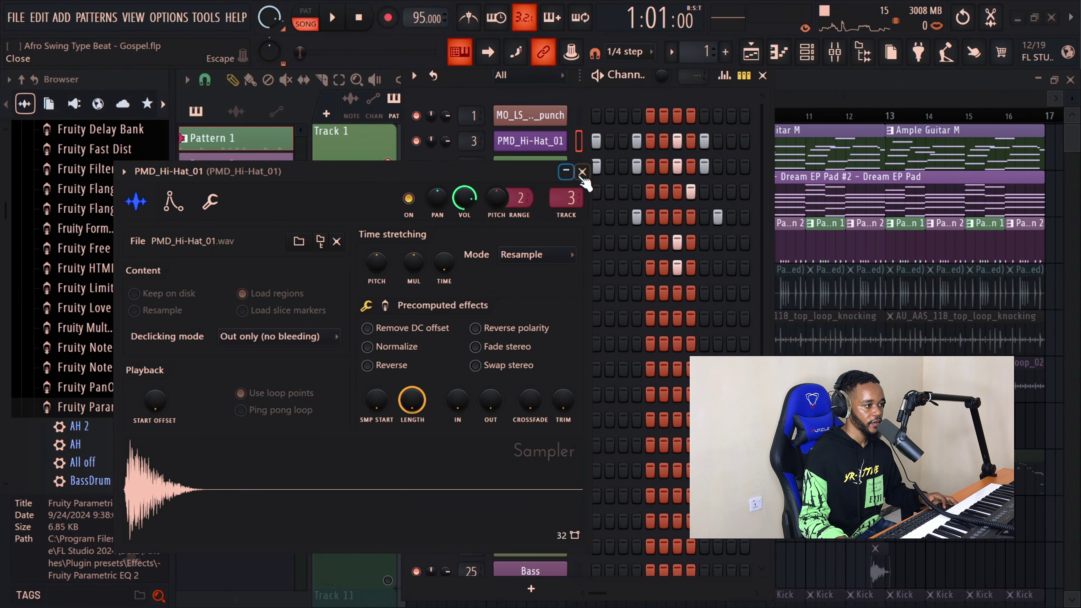
{"action": "left_click", "coordinate": [581, 172]}
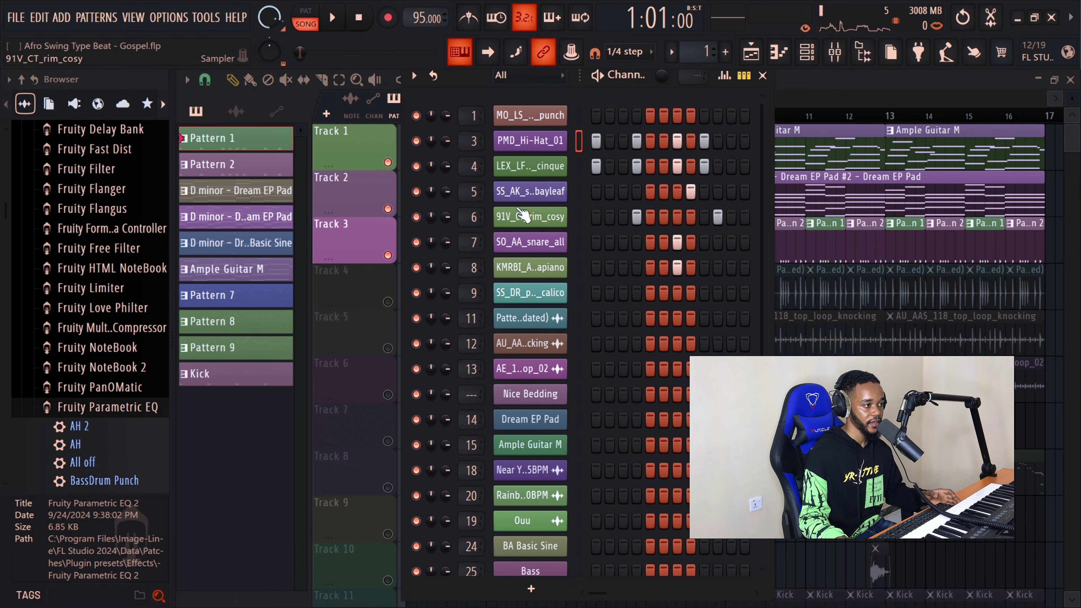
{"action": "left_click", "coordinate": [532, 167]}
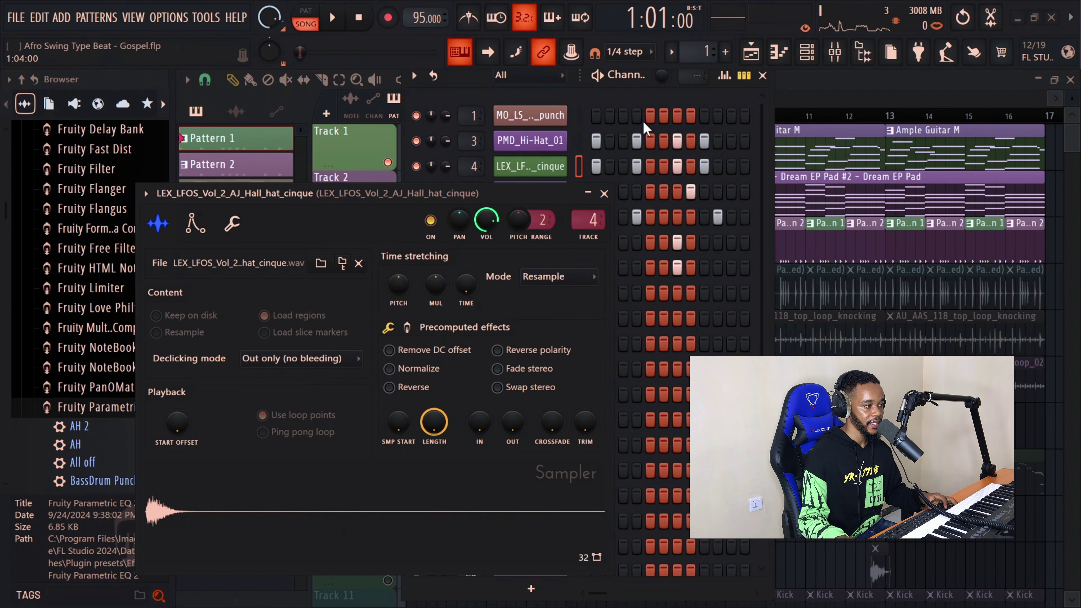
{"action": "left_click", "coordinate": [604, 194]}
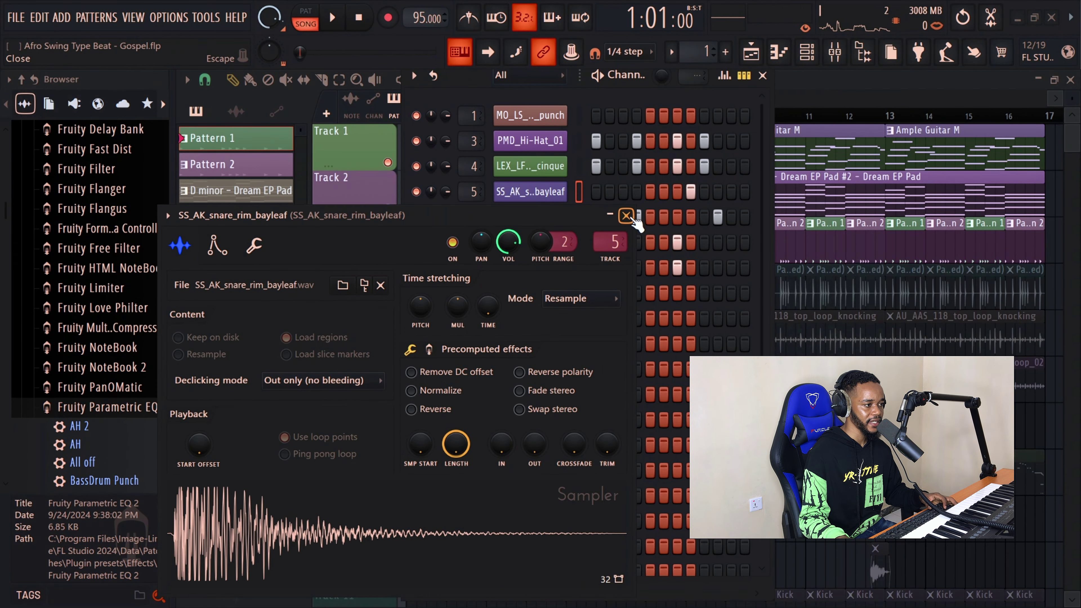
{"action": "left_click", "coordinate": [626, 216]}
{"action": "left_click", "coordinate": [549, 191]}
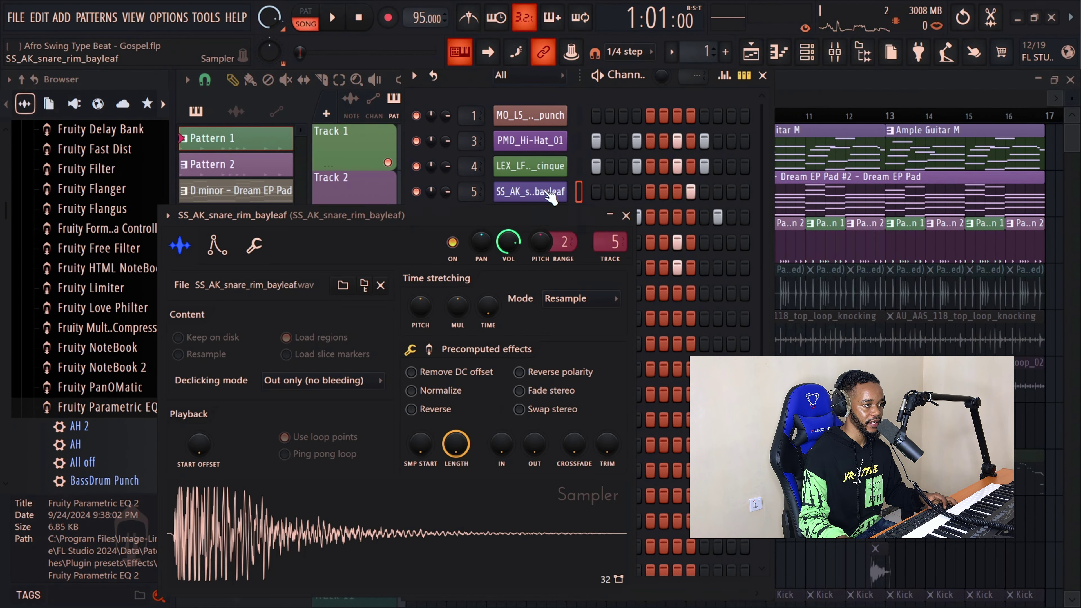
{"action": "left_click", "coordinate": [626, 216]}
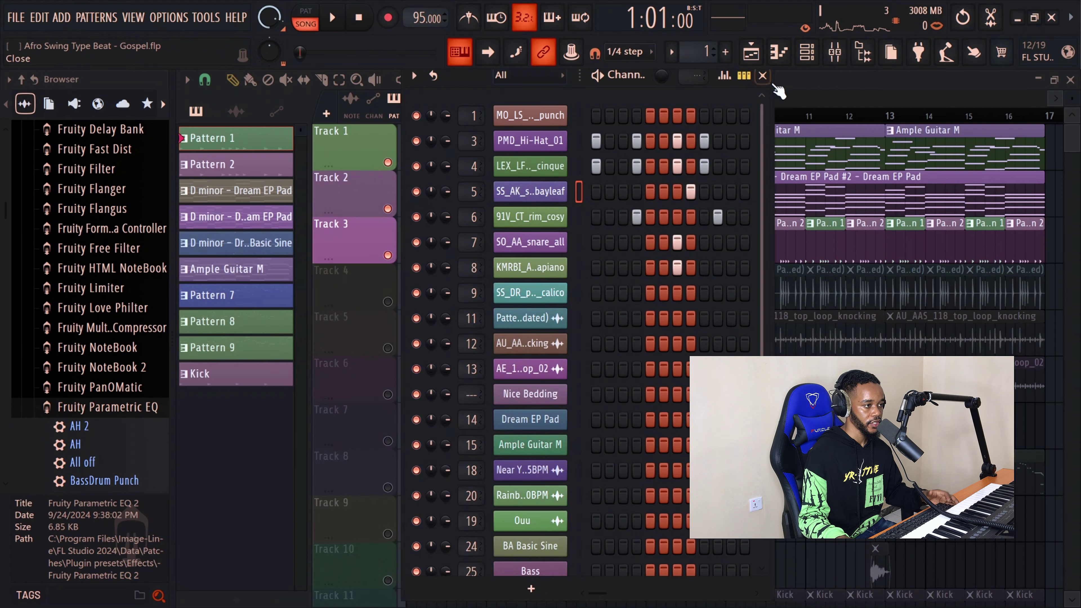
Step: Open the first Track 3 pattern clip to view the PMD_Hi-Hat_01 notes in the piano roll
{"action": "left_click", "coordinate": [753, 53]}
{"action": "left_click", "coordinate": [752, 54]}
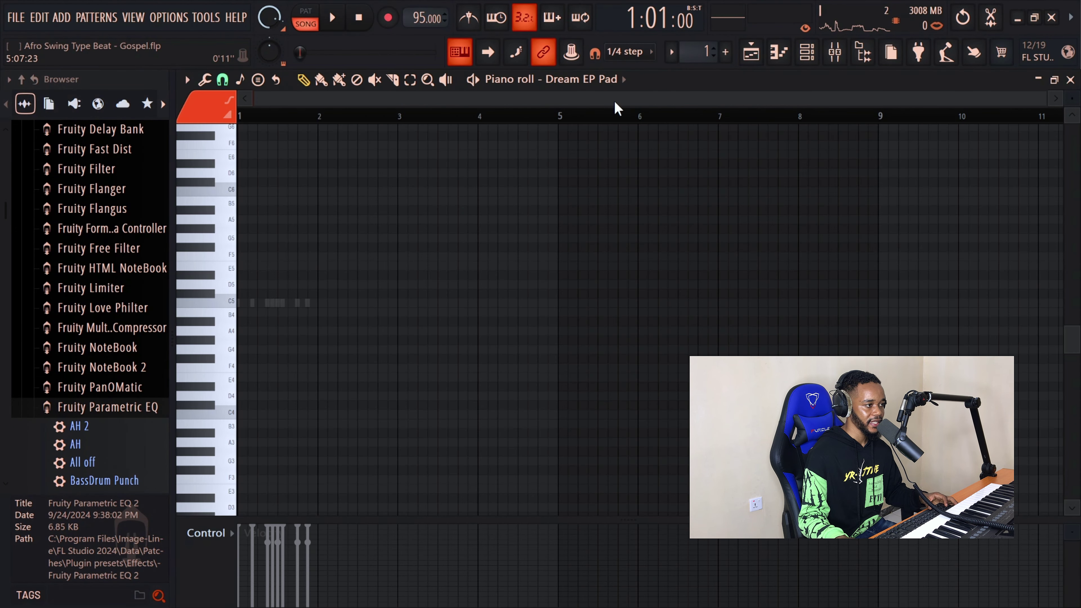
{"action": "left_click", "coordinate": [751, 53]}
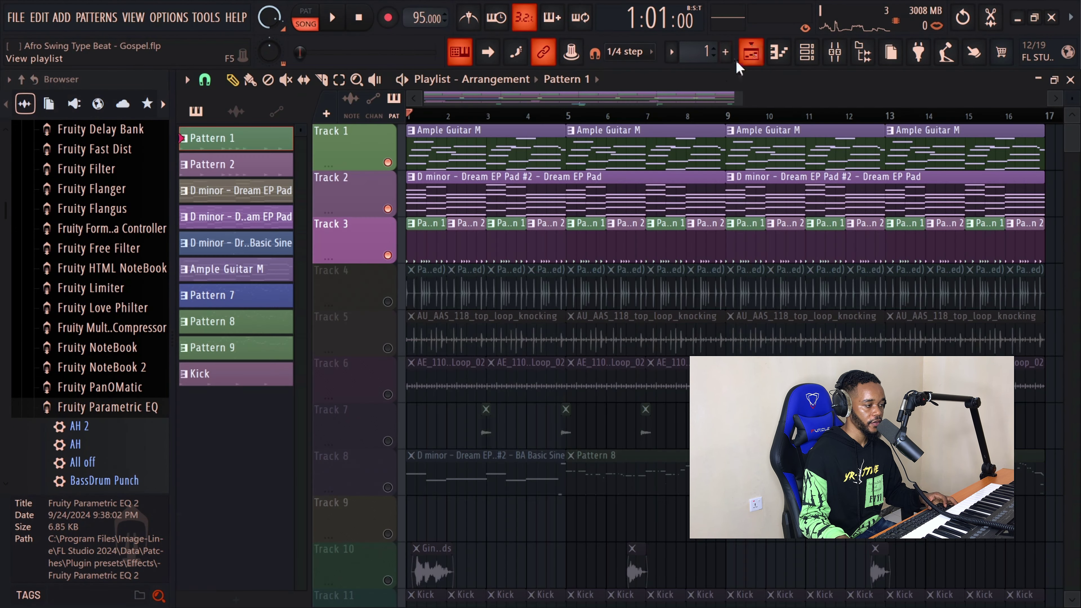
{"action": "double_click", "coordinate": [424, 249]}
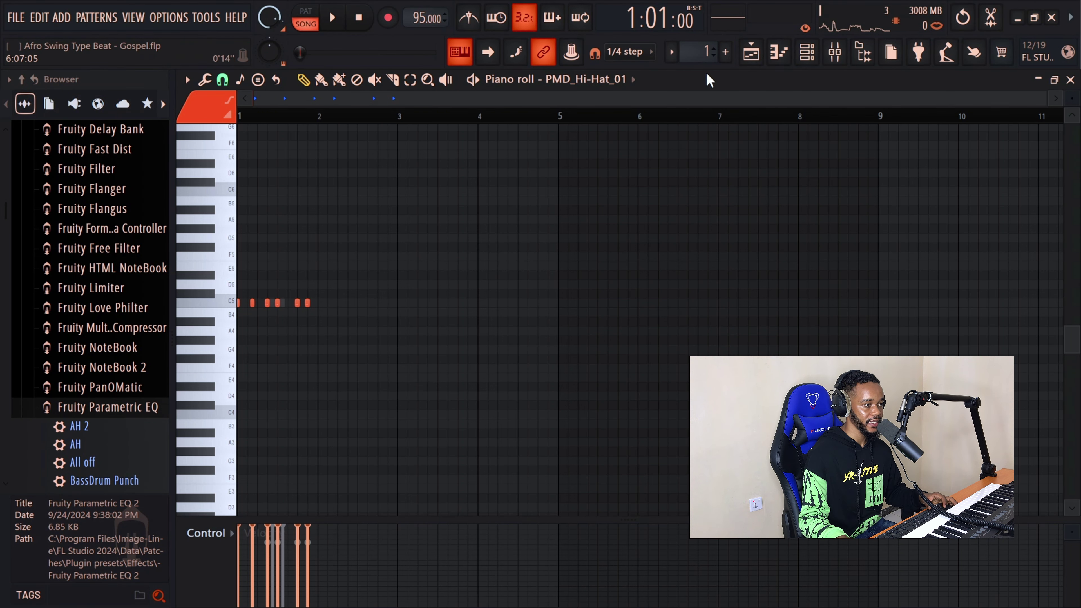
Step: View the piano roll notes of the LEX_LFOS_Vol_2_AJ_Hall_hat_cinque and SS_AK_snare_rim_bayleaf channels
{"action": "left_click", "coordinate": [806, 53]}
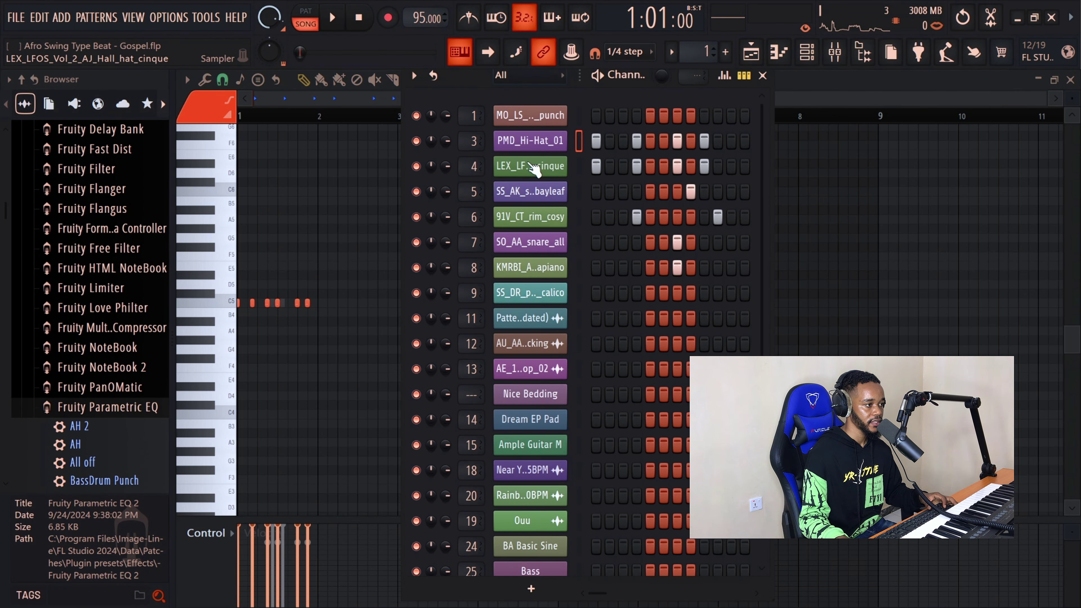
{"action": "right_click", "coordinate": [535, 170]}
{"action": "left_click", "coordinate": [603, 167]}
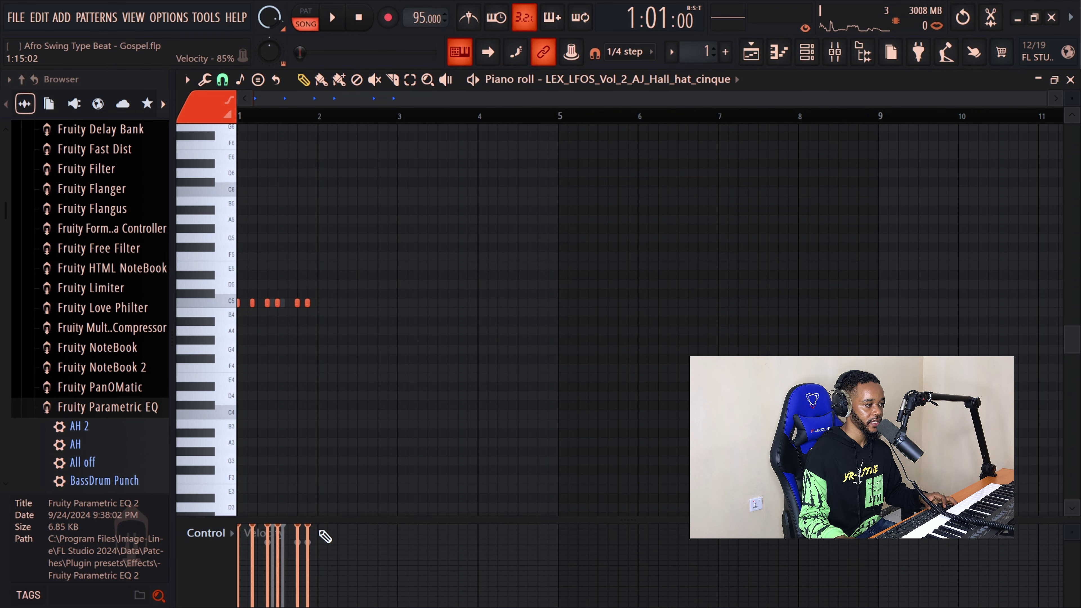
{"action": "left_click", "coordinate": [806, 52]}
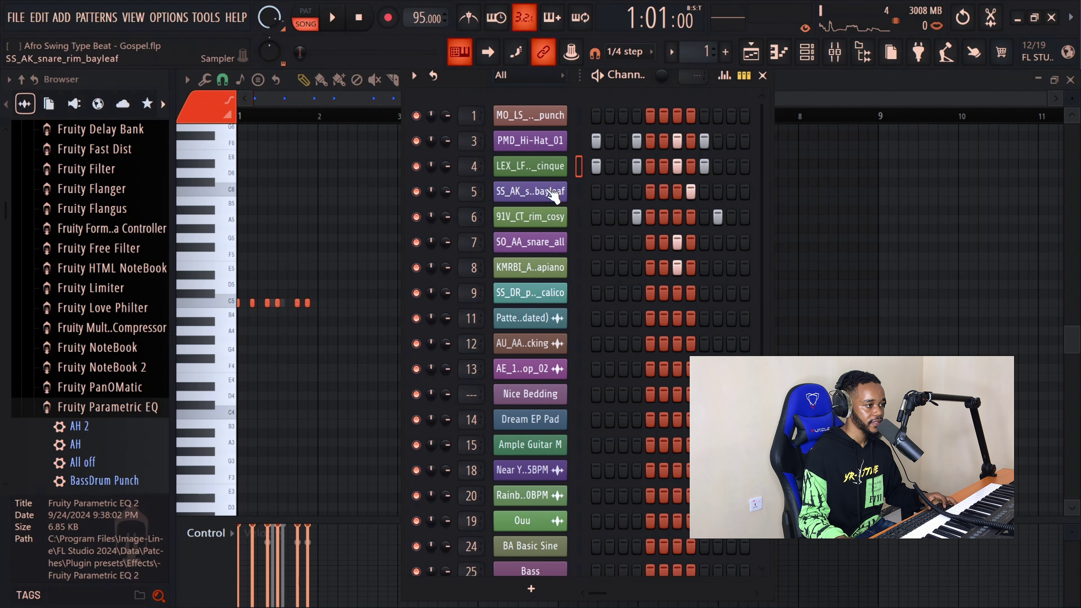
{"action": "right_click", "coordinate": [553, 197]}
{"action": "left_click", "coordinate": [603, 191]}
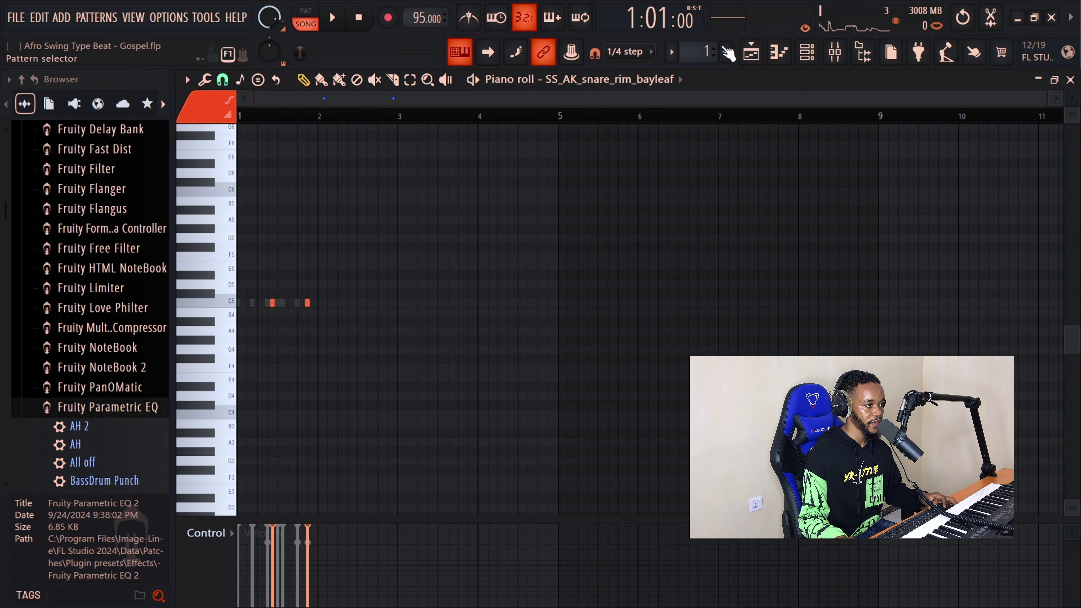
Step: View the piano roll notes of the 91V_CT_rim_cosy and SO_AA_snare_all channels
{"action": "left_click", "coordinate": [807, 52]}
{"action": "right_click", "coordinate": [536, 220]}
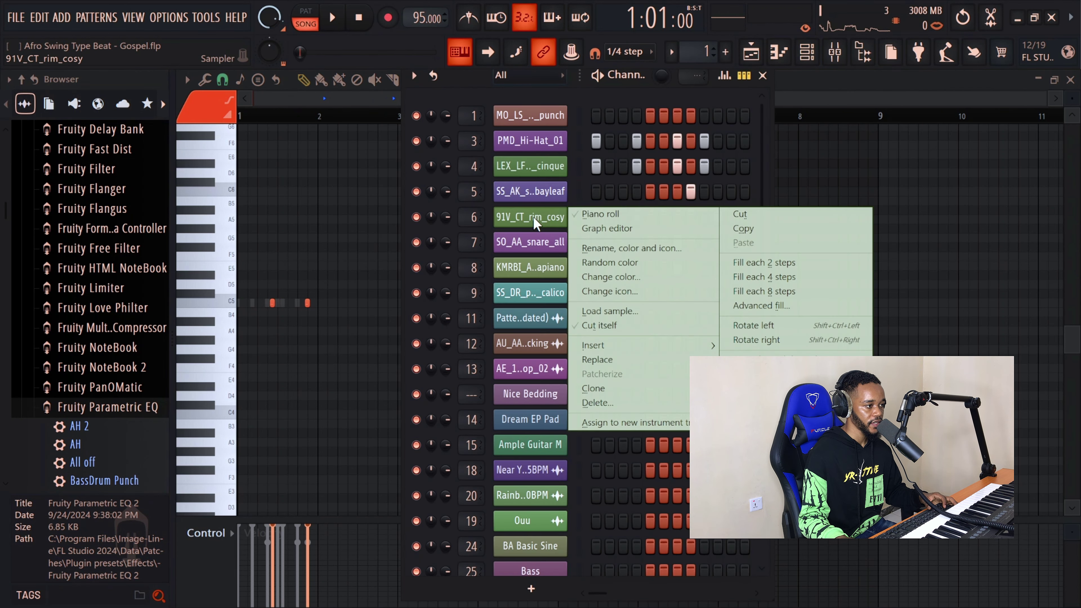
{"action": "left_click", "coordinate": [606, 215]}
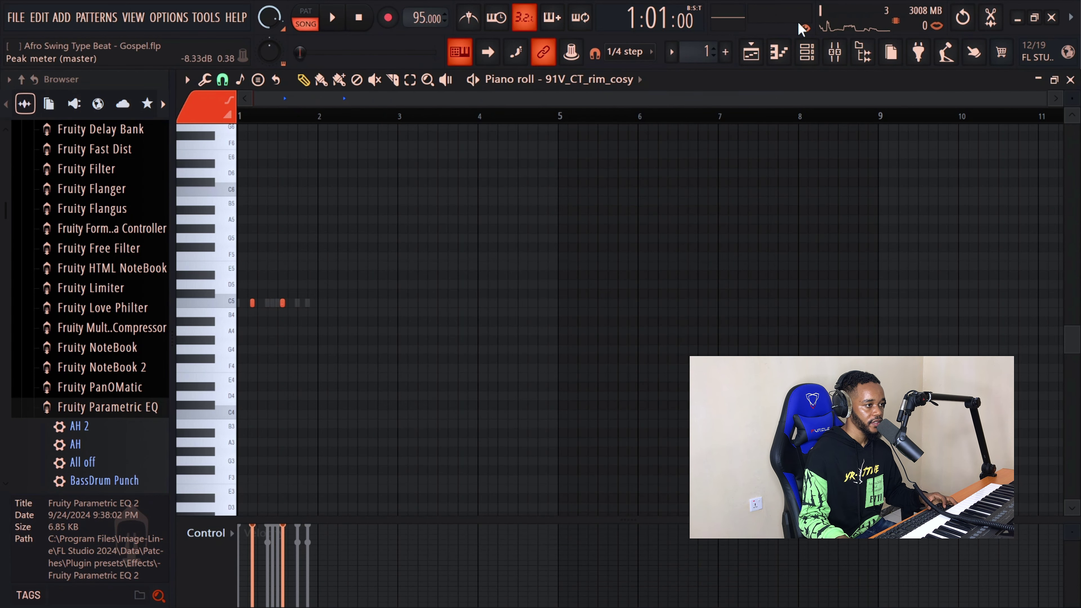
{"action": "left_click", "coordinate": [806, 52]}
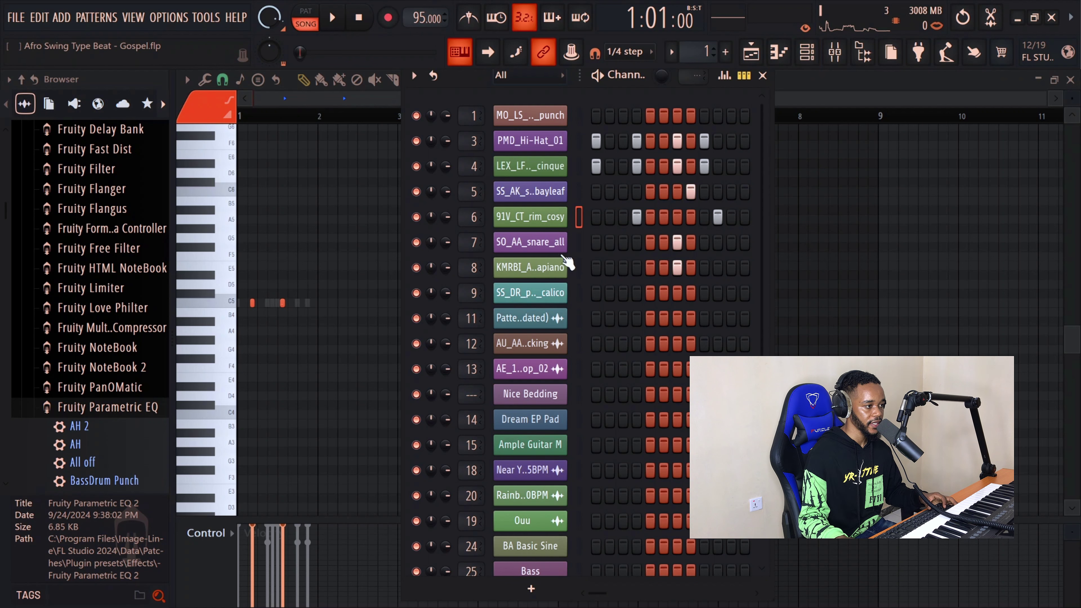
{"action": "right_click", "coordinate": [568, 242]}
{"action": "left_click", "coordinate": [615, 240]}
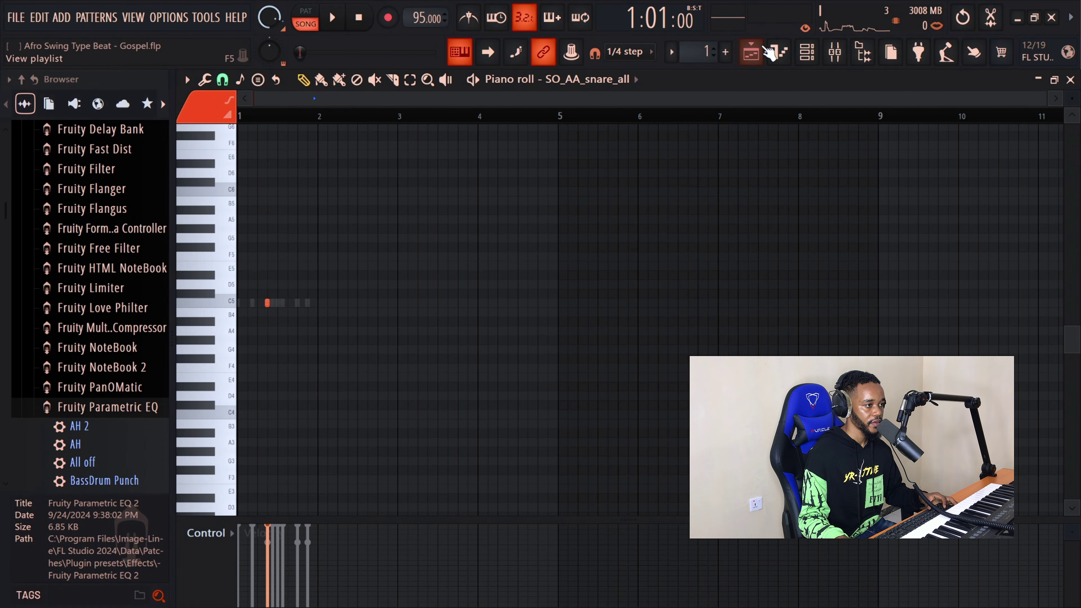
Step: View the piano roll notes and velocities of the KMRBI_AW_Snare_One_Shot_Amapiano channel
{"action": "left_click", "coordinate": [806, 52]}
{"action": "right_click", "coordinate": [550, 268]}
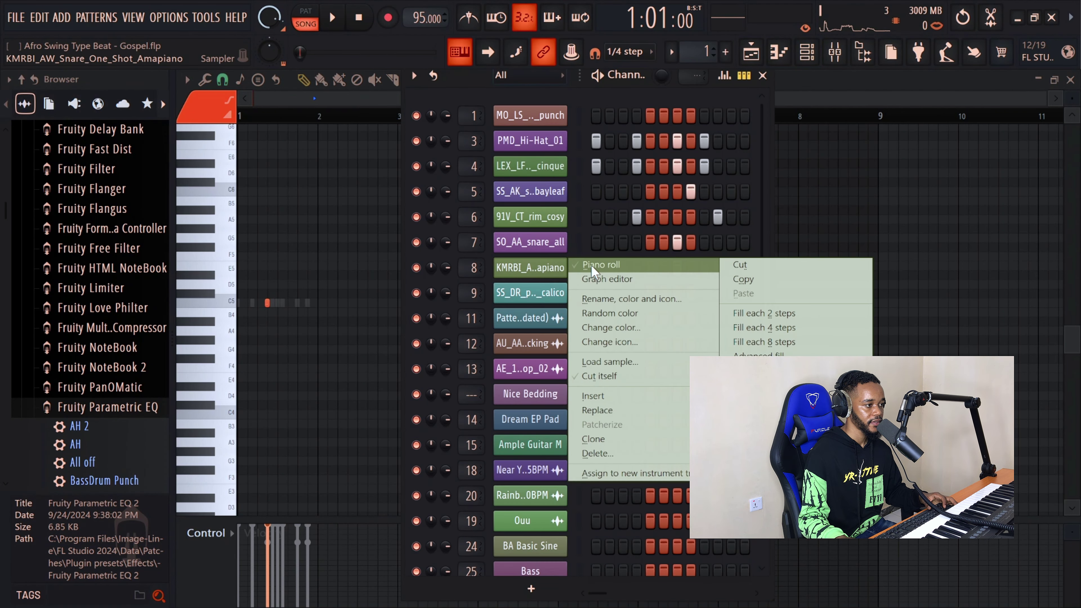
{"action": "left_click", "coordinate": [596, 266]}
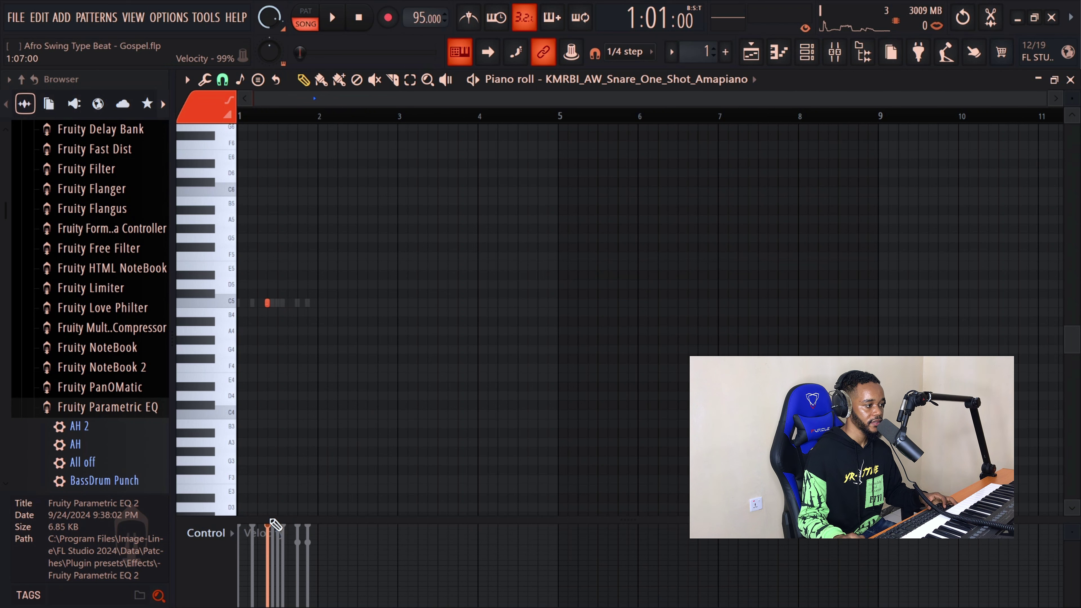
Step: Review the piano roll notes of the two hat channels again, PMD_Hi-Hat_01 and LEX_LFOS_Vol_2_AJ_Hall_hat_cinque
{"action": "left_click", "coordinate": [806, 52]}
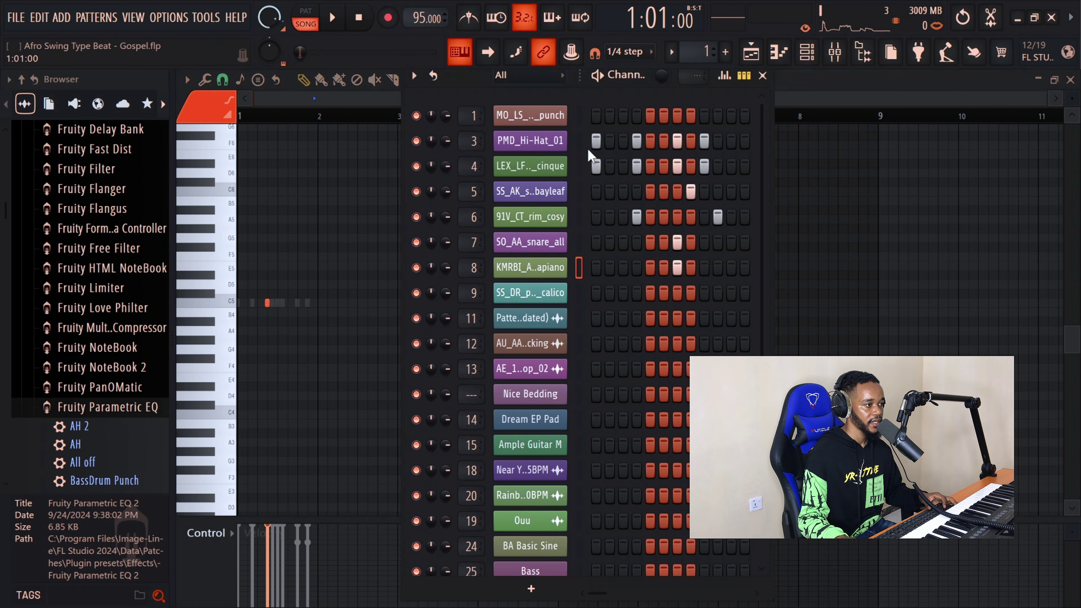
{"action": "right_click", "coordinate": [557, 142]}
{"action": "left_click", "coordinate": [596, 138]}
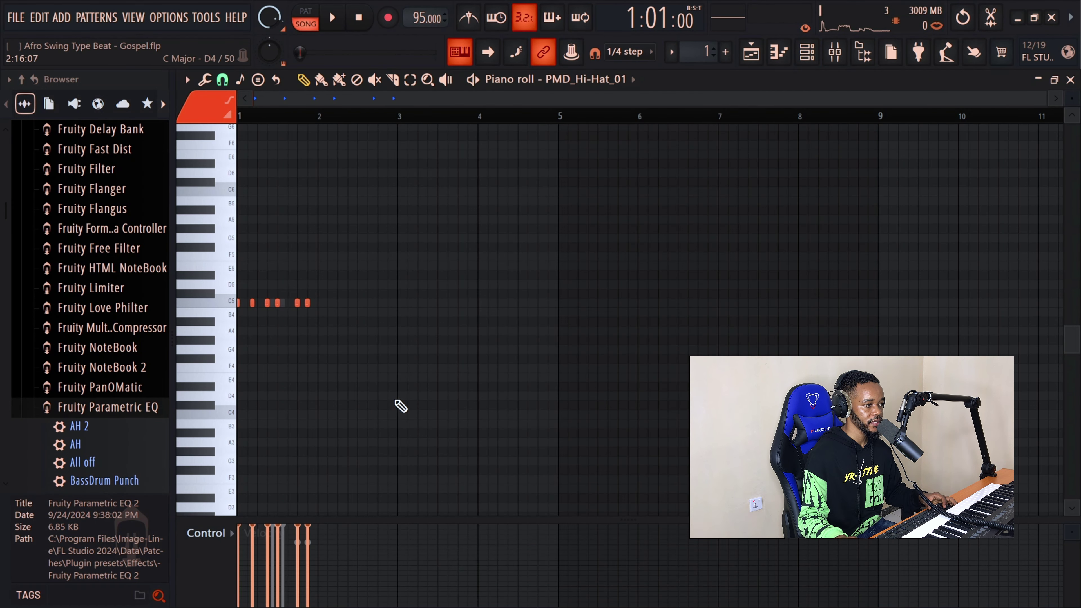
{"action": "left_click", "coordinate": [806, 52]}
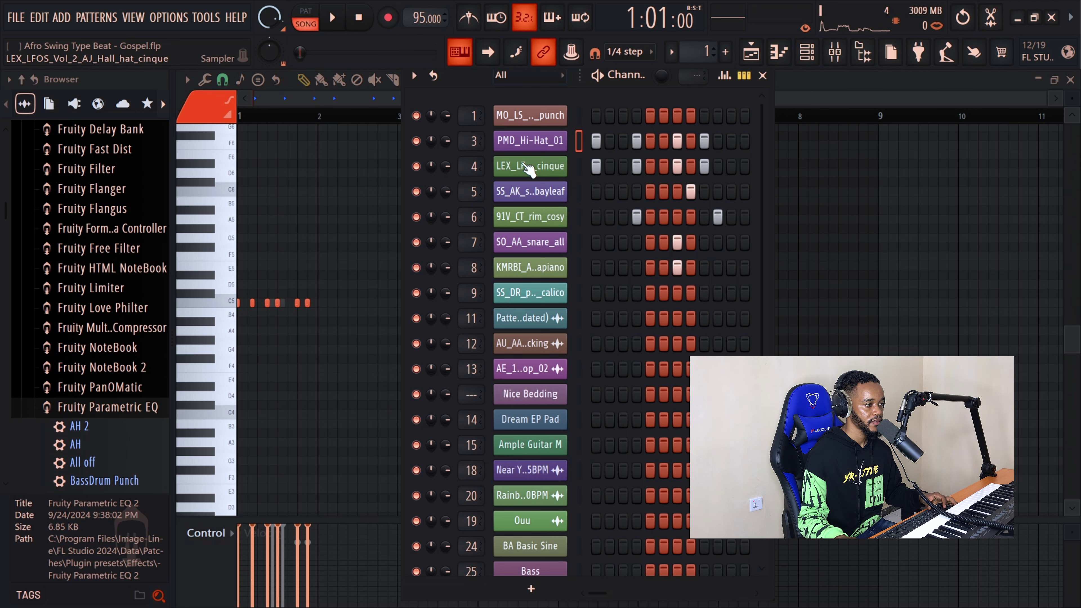
{"action": "right_click", "coordinate": [532, 166]}
{"action": "left_click", "coordinate": [587, 161]}
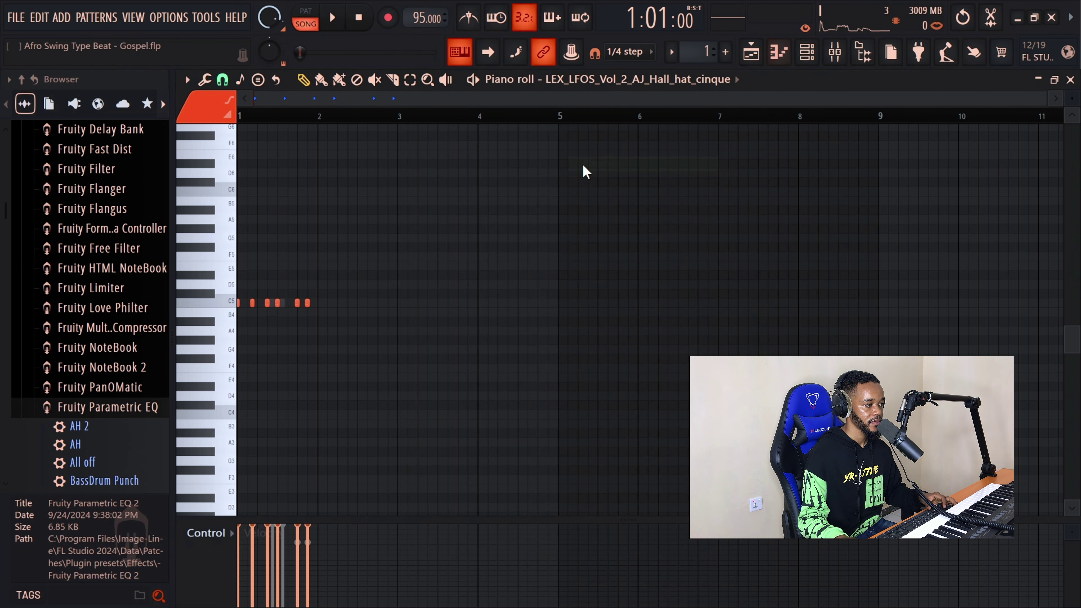
Step: Play the song briefly with the hall hat's notes in view and return to the playlist
{"action": "key", "text": "space"}
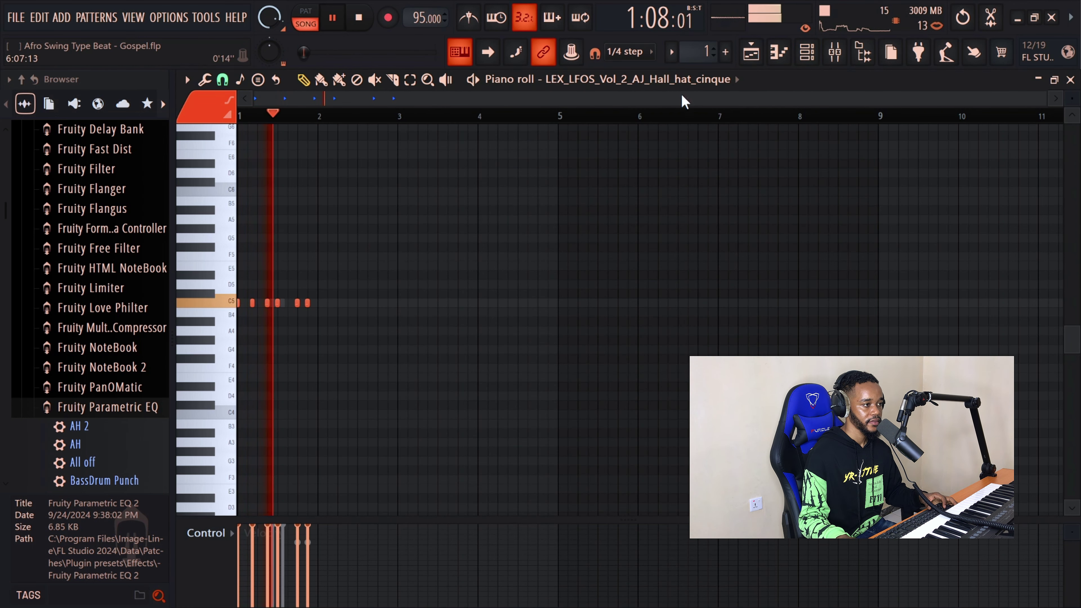
{"action": "key", "text": "space"}
{"action": "left_click", "coordinate": [750, 52]}
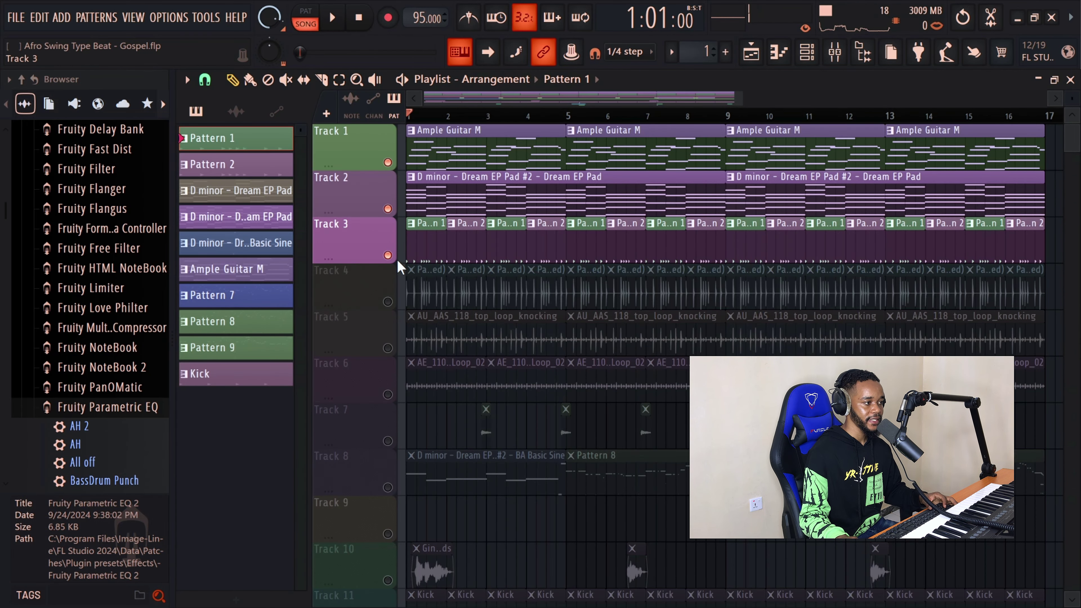
Step: Solo Track 4 in the playlist and play its Pattern 2 (consolidated) audio clips
{"action": "left_click", "coordinate": [388, 255], "text": "ctrl"}
{"action": "scroll", "coordinate": [413, 292], "scroll_direction": "up", "scroll_amount": 8}
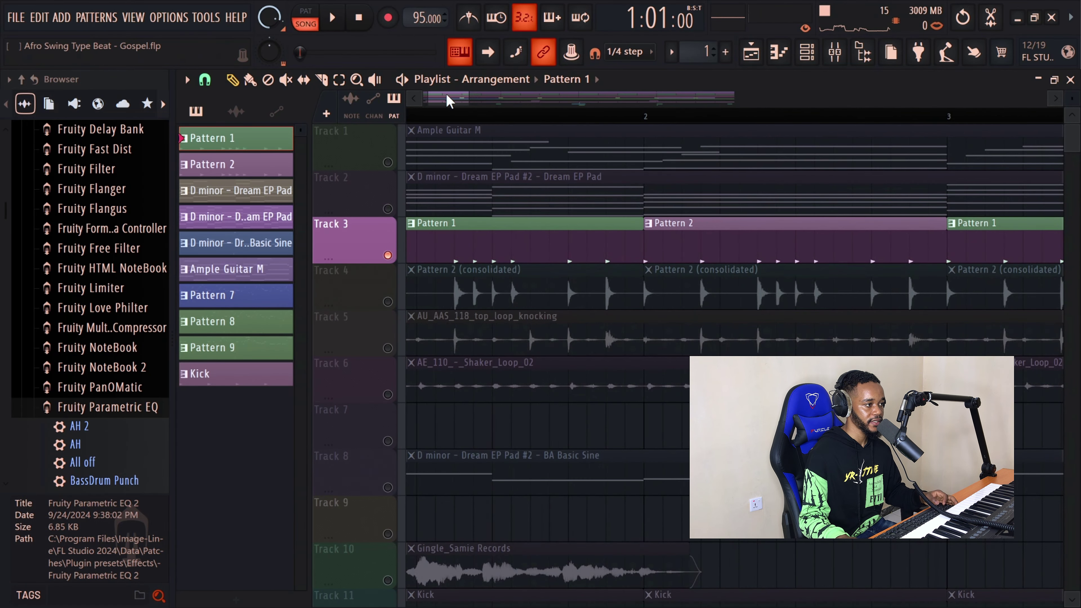
{"action": "left_click_drag", "start_coordinate": [449, 103], "coordinate": [446, 103]}
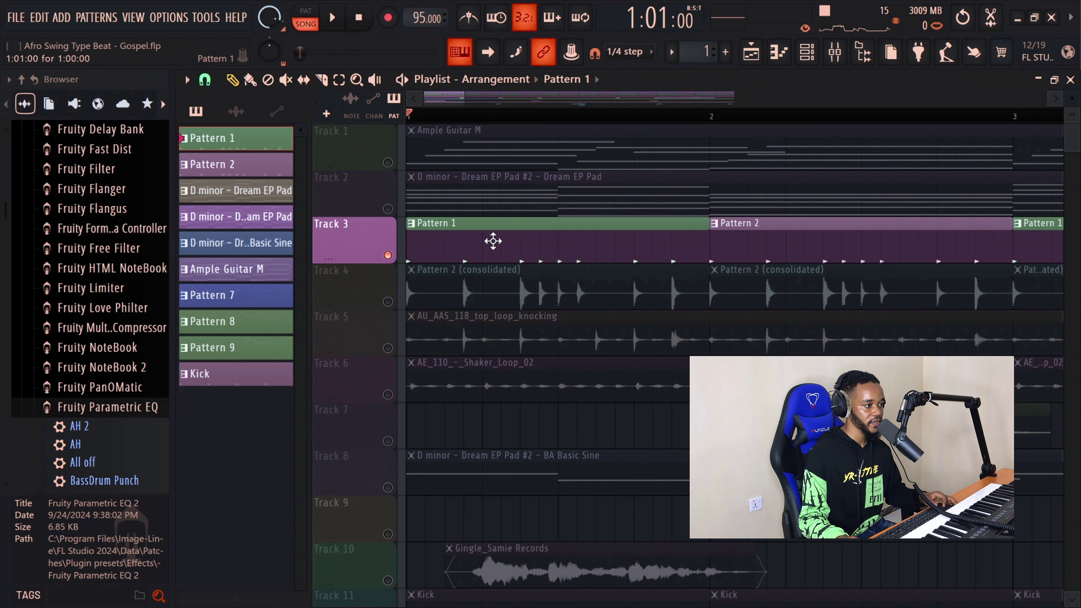
{"action": "left_click", "coordinate": [387, 302], "text": "ctrl"}
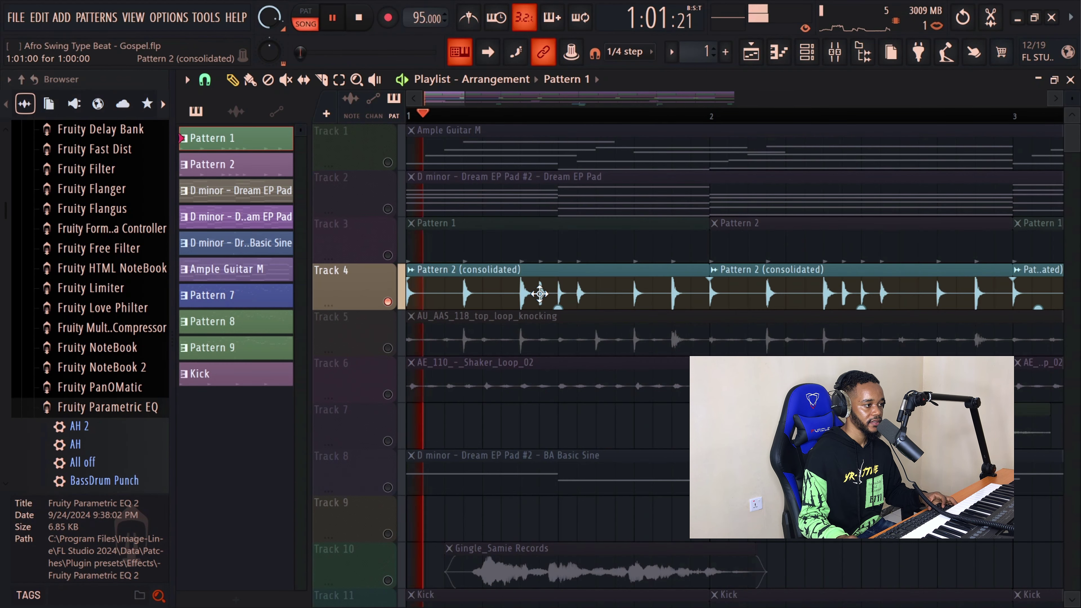
{"action": "key", "text": "space"}
{"action": "scroll", "coordinate": [510, 284], "scroll_direction": "down", "scroll_amount": 6}
{"action": "scroll", "coordinate": [509, 285], "scroll_direction": "up", "scroll_amount": 5}
{"action": "scroll", "coordinate": [509, 284], "scroll_direction": "down", "scroll_amount": 6}
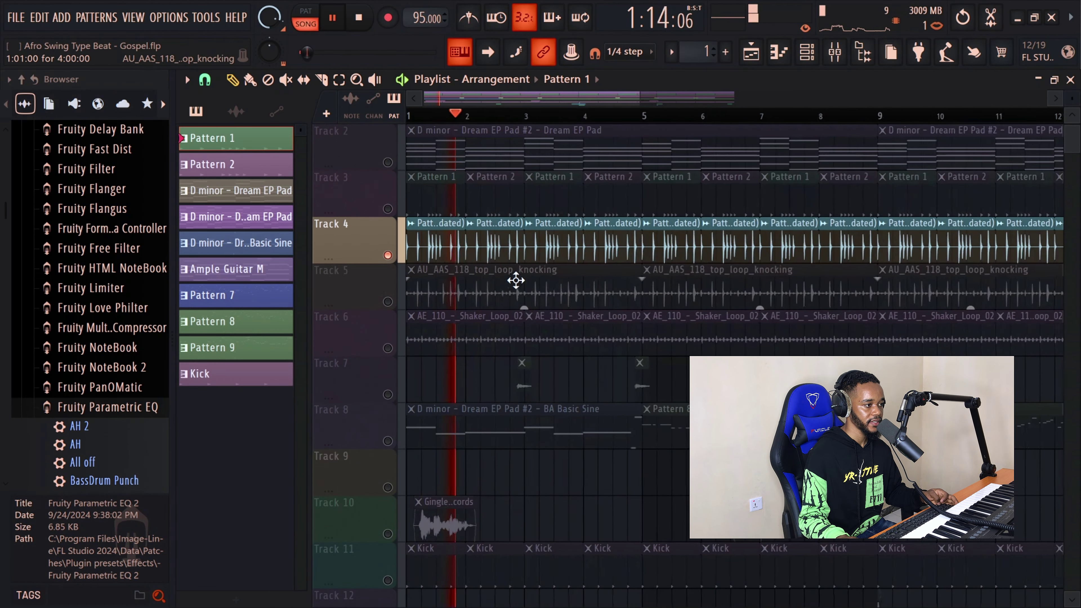
{"action": "key", "text": "space"}
Step: View the audio clip settings of Pattern 2 (consolidated) to check its waveform and target mixer track
{"action": "scroll", "coordinate": [463, 241], "scroll_direction": "up", "scroll_amount": 5}
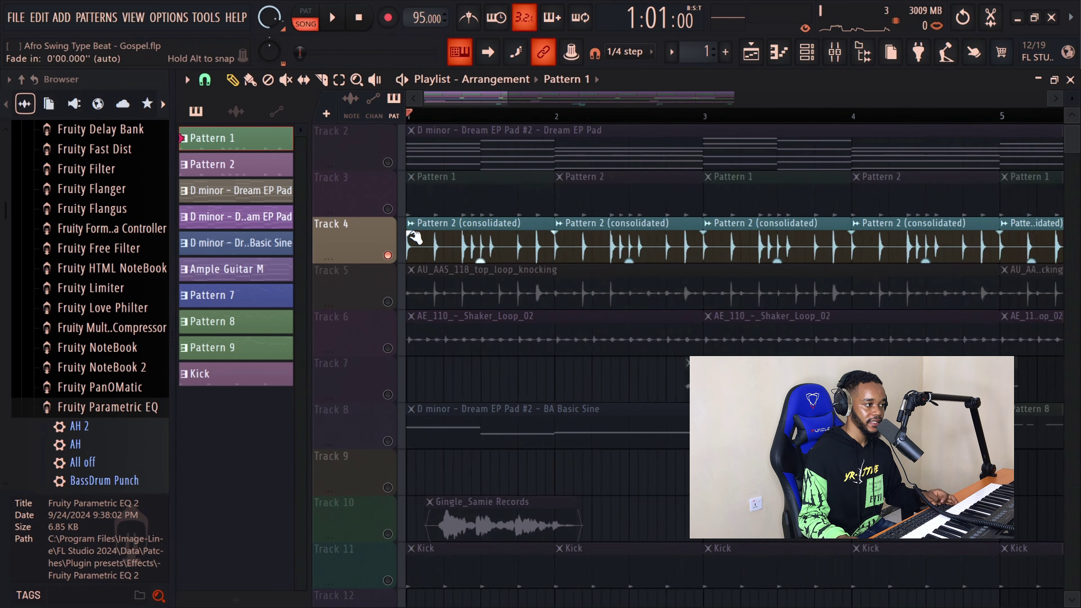
{"action": "double_click", "coordinate": [484, 239]}
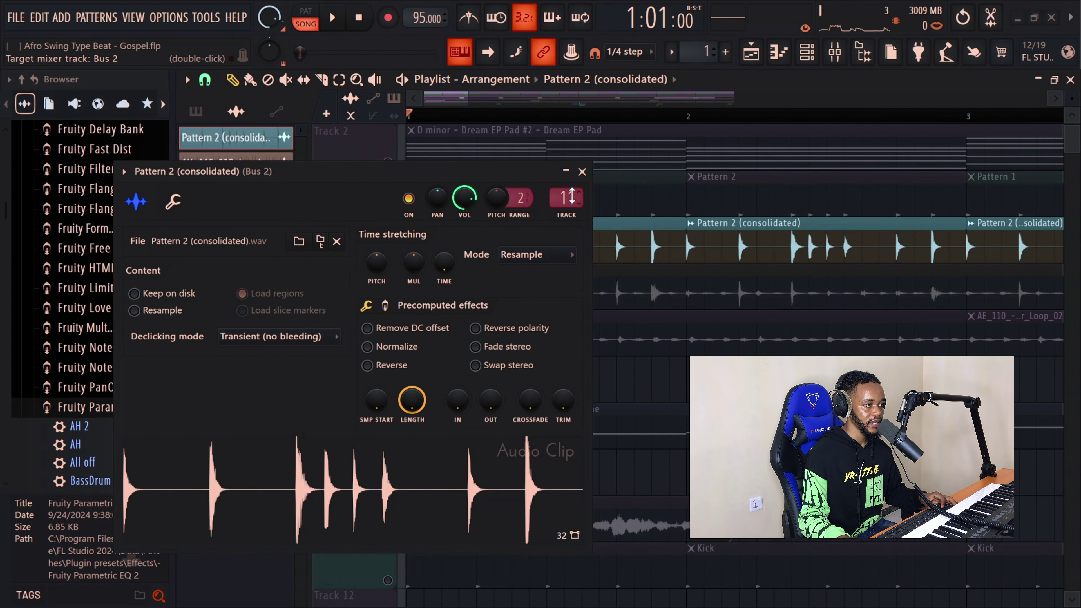
{"action": "left_click", "coordinate": [582, 172]}
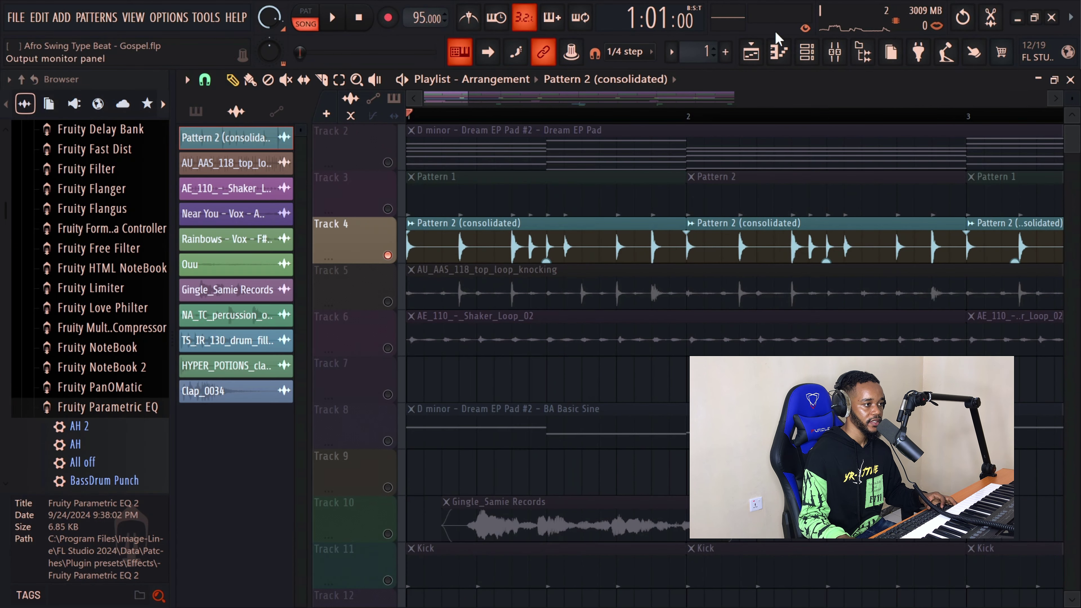
Step: Inspect the Fruity Convolver and Pro-Q 3 effects on the Bus 2 mixer track
{"action": "left_click", "coordinate": [844, 54]}
{"action": "scroll", "coordinate": [576, 113], "scroll_direction": "down", "scroll_amount": 3}
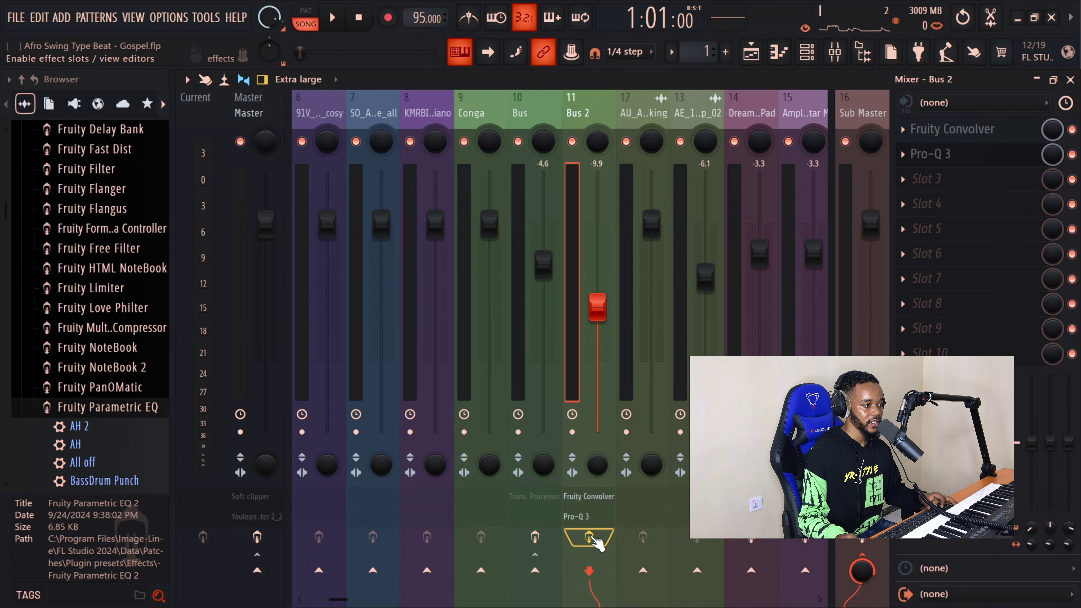
{"action": "left_click", "coordinate": [962, 129]}
{"action": "left_click_drag", "start_coordinate": [544, 185], "coordinate": [556, 153]}
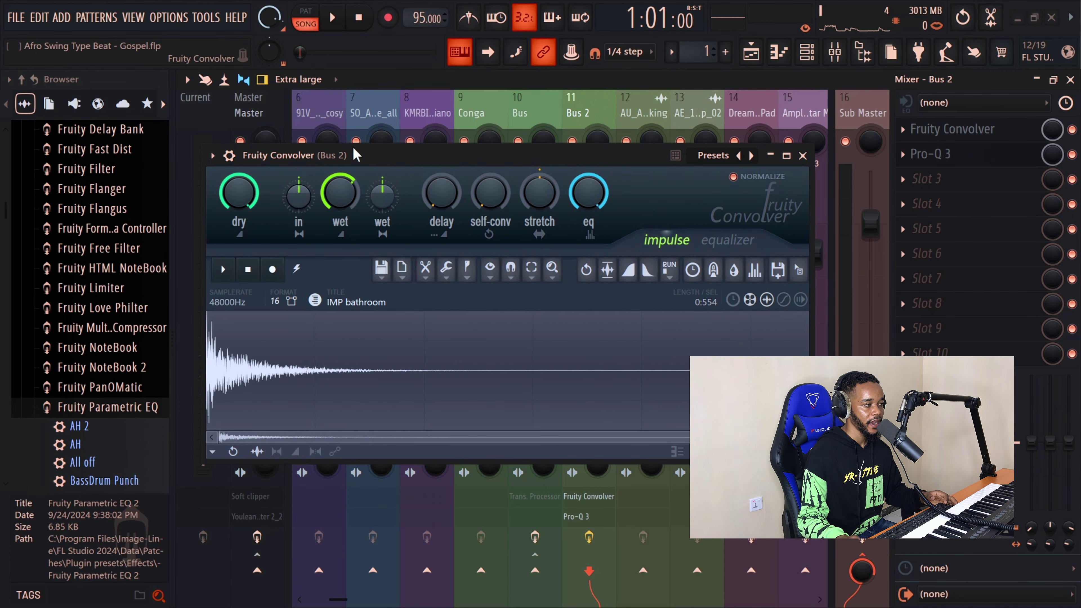
{"action": "left_click_drag", "start_coordinate": [367, 158], "coordinate": [329, 149]}
{"action": "left_click", "coordinate": [764, 146]}
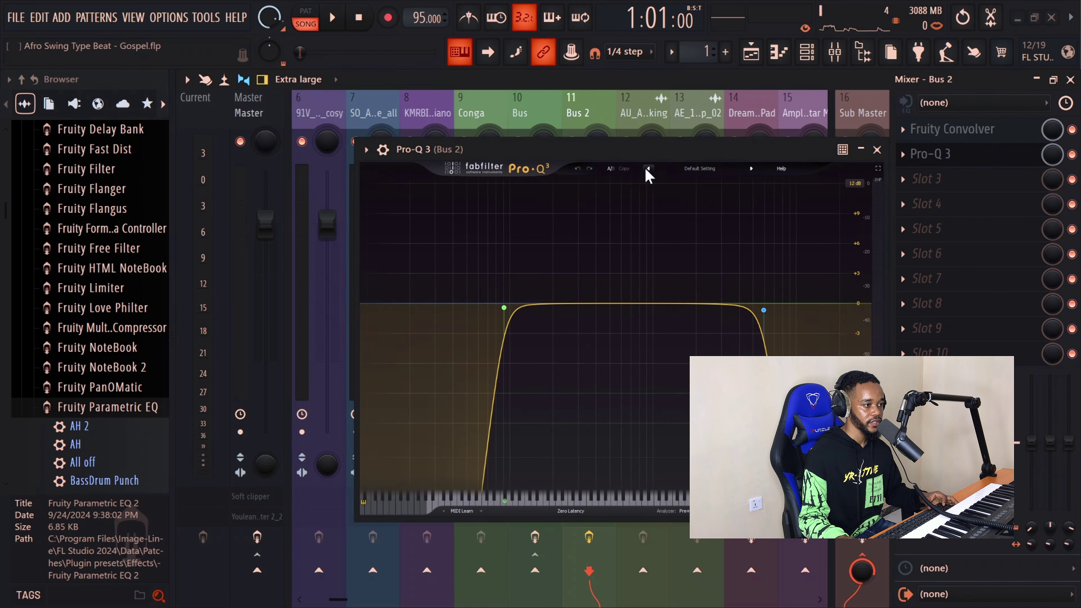
{"action": "left_click_drag", "start_coordinate": [611, 155], "coordinate": [567, 149]}
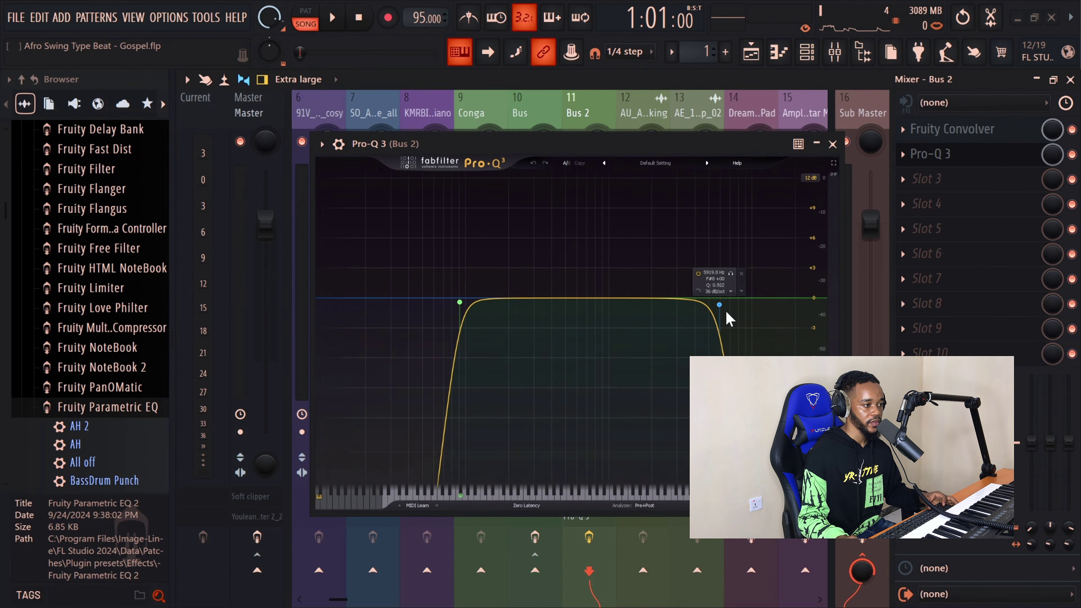
{"action": "left_click", "coordinate": [833, 145]}
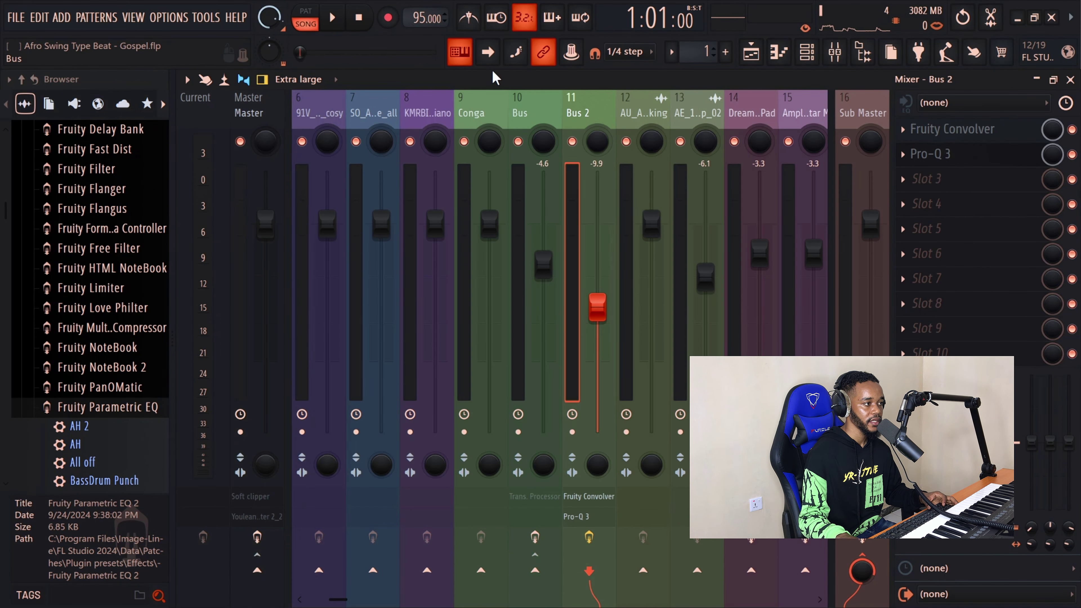
Step: Audition the percussion at its set level and with Bus 2's volume raised to 0.0 dB, and undo the volume change
{"action": "left_click", "coordinate": [332, 17]}
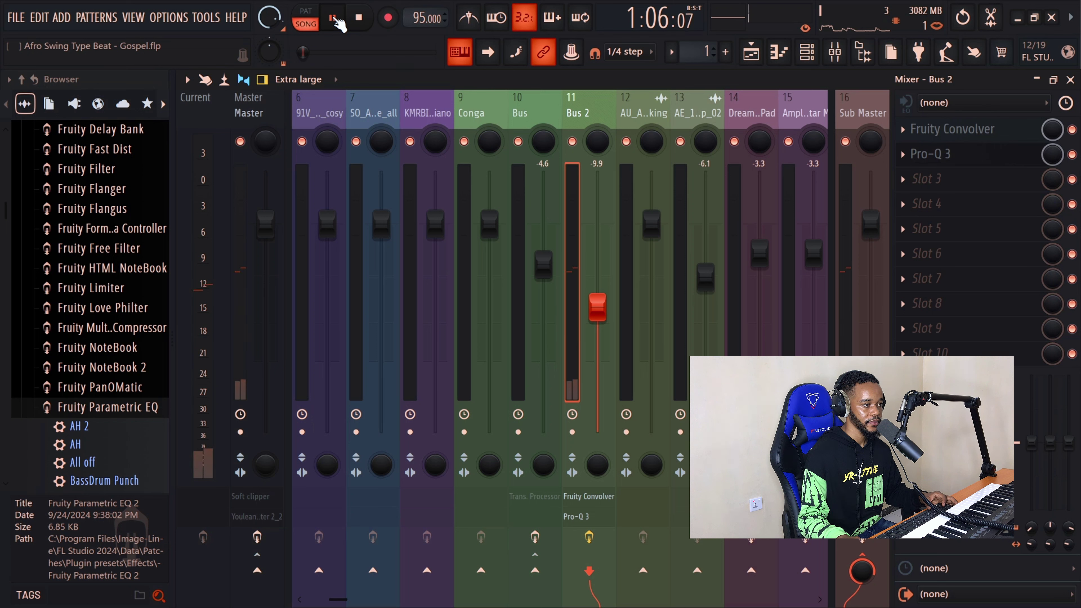
{"action": "key", "text": "space"}
{"action": "left_click_drag", "start_coordinate": [605, 317], "coordinate": [595, 220]}
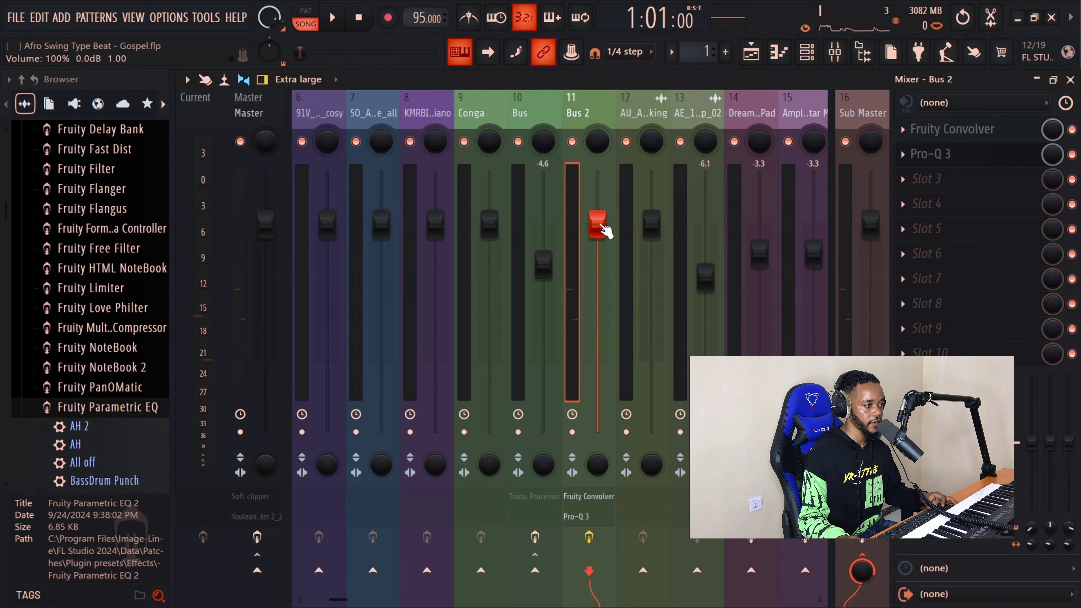
{"action": "key", "text": "space"}
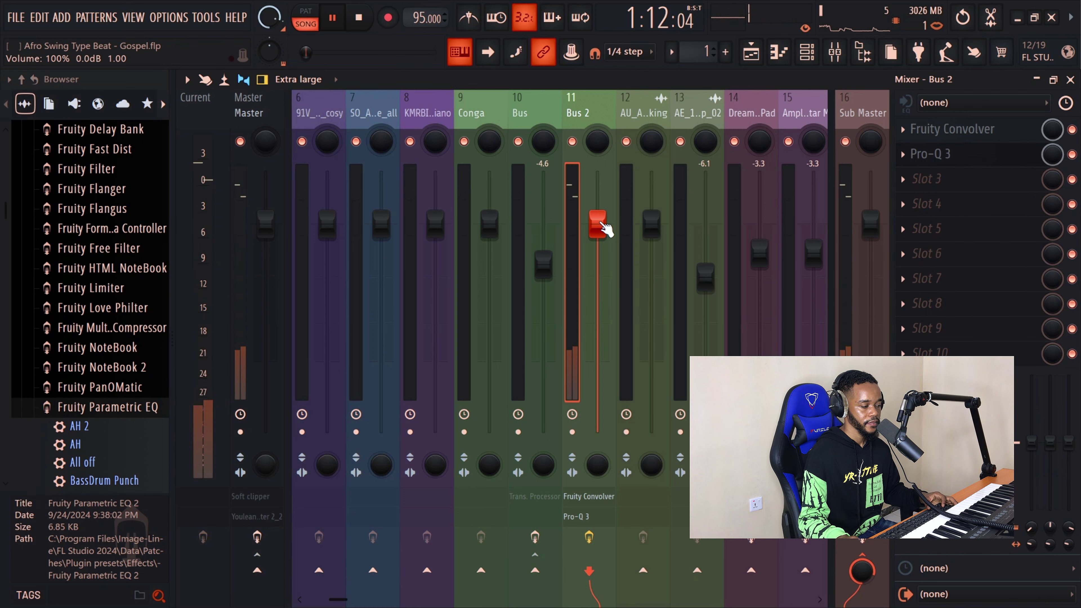
{"action": "key", "text": "space"}
{"action": "key", "text": "ctrl+z"}
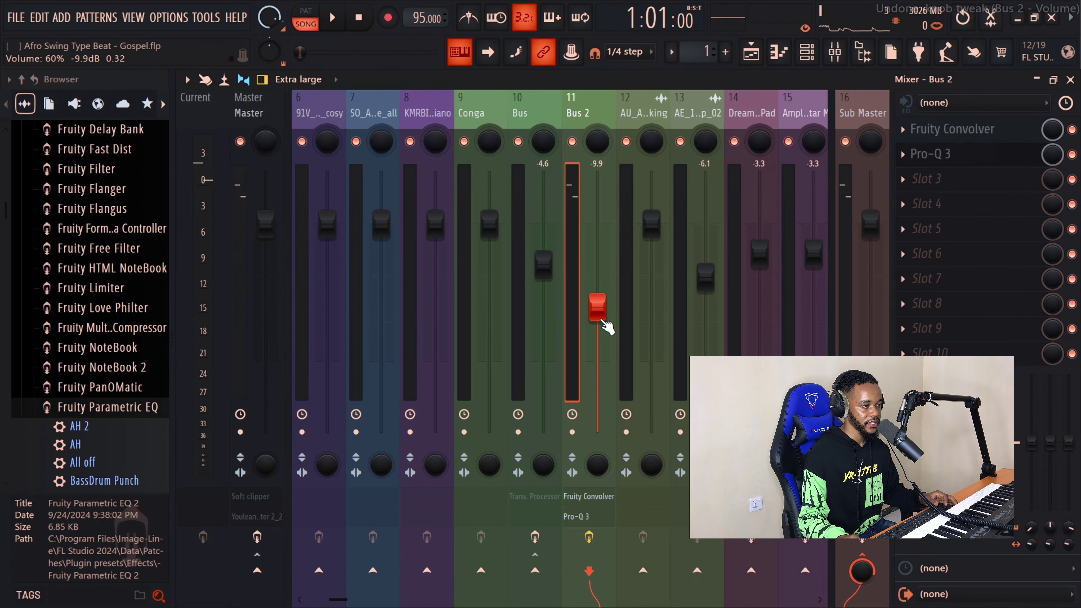
Step: Unmute Track 3 in the playlist and play it together with Track 4 while watching the mixer levels
{"action": "left_click", "coordinate": [751, 52]}
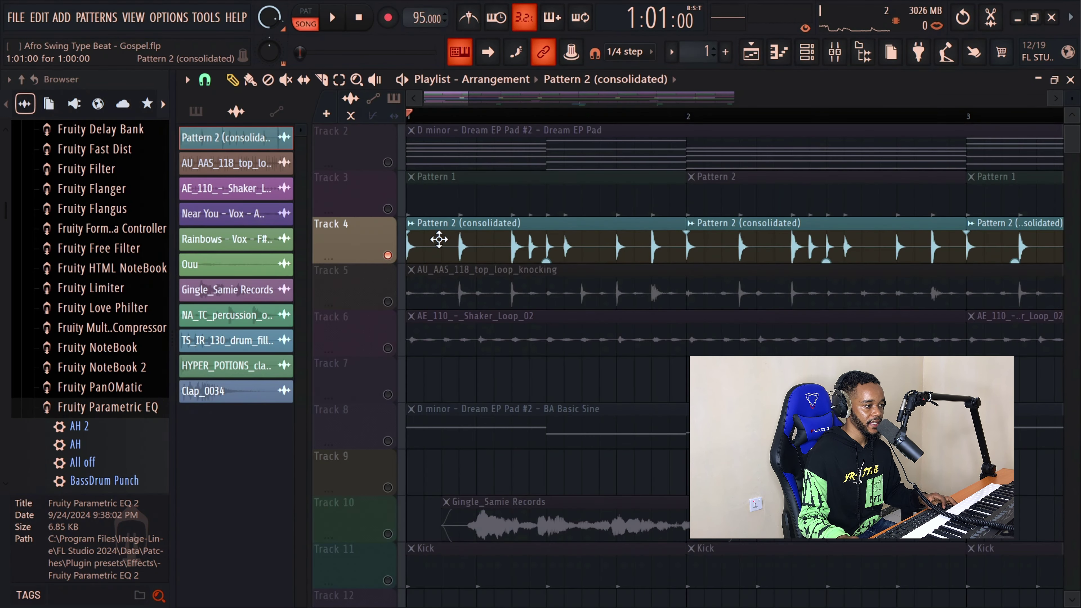
{"action": "scroll", "coordinate": [449, 231], "scroll_direction": "down", "scroll_amount": 3}
{"action": "left_click", "coordinate": [437, 199]}
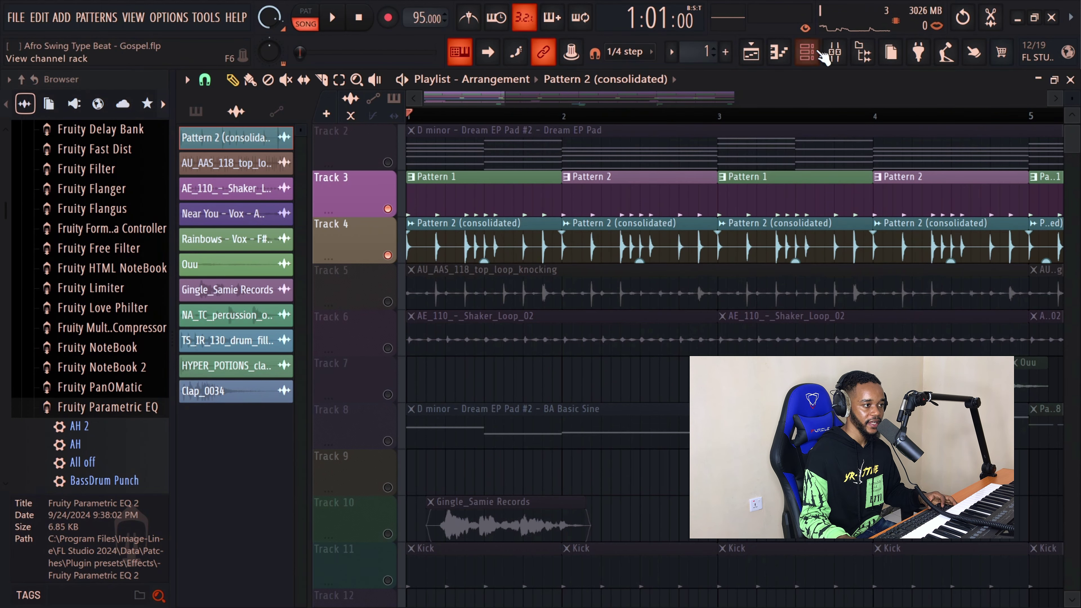
{"action": "left_click", "coordinate": [835, 52]}
{"action": "key", "text": "space"}
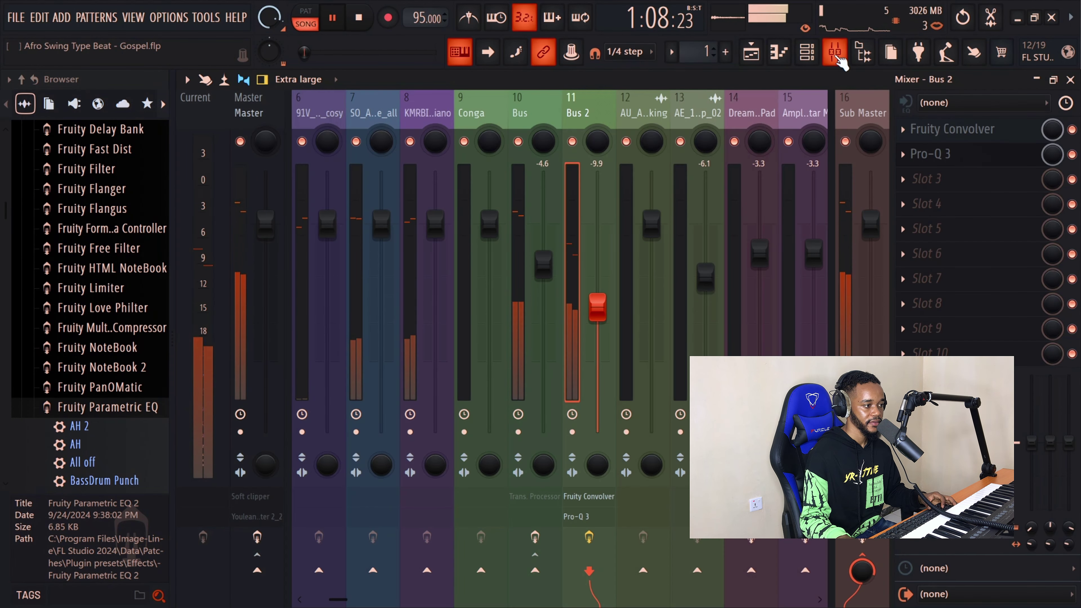
Step: Stop playback and inspect the Transient Processor's settings on the Bus mixer track
{"action": "left_click", "coordinate": [549, 204]}
{"action": "key", "text": "space"}
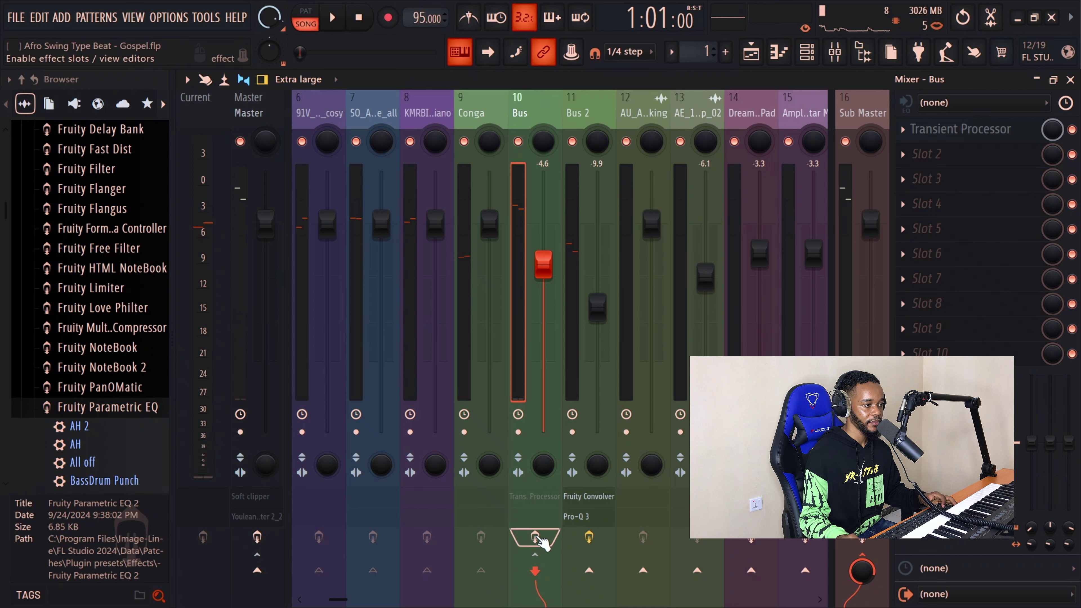
{"action": "left_click", "coordinate": [967, 135]}
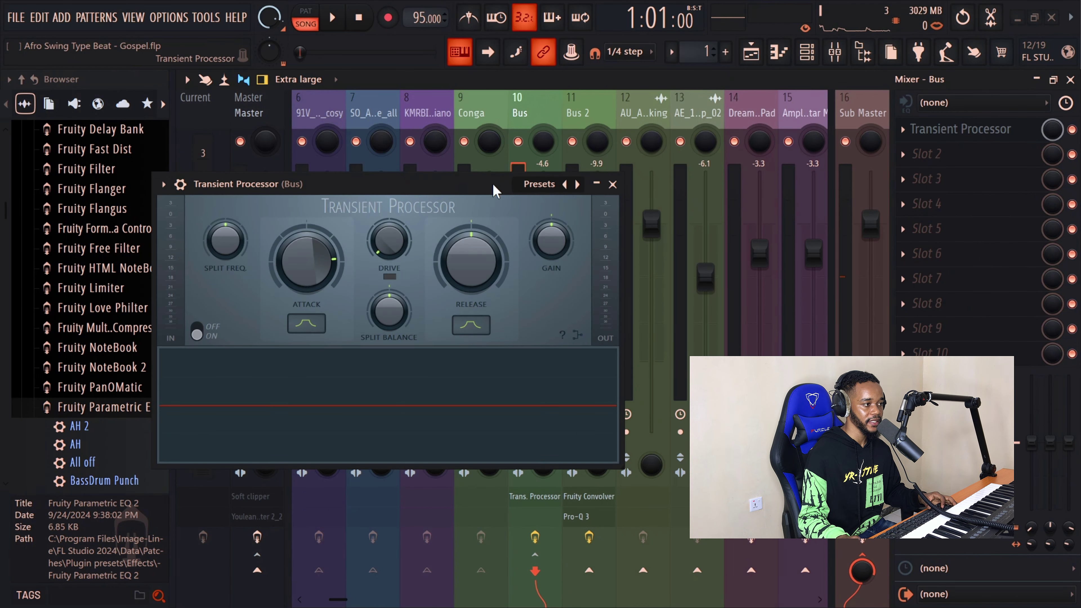
{"action": "left_click_drag", "start_coordinate": [495, 188], "coordinate": [540, 188]}
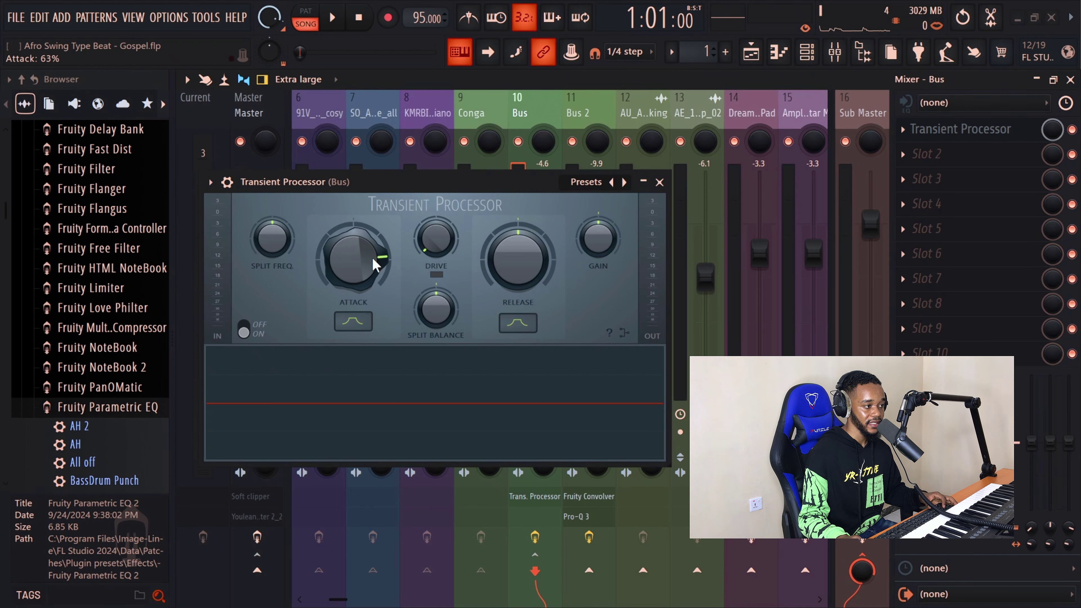
{"action": "left_click", "coordinate": [659, 182]}
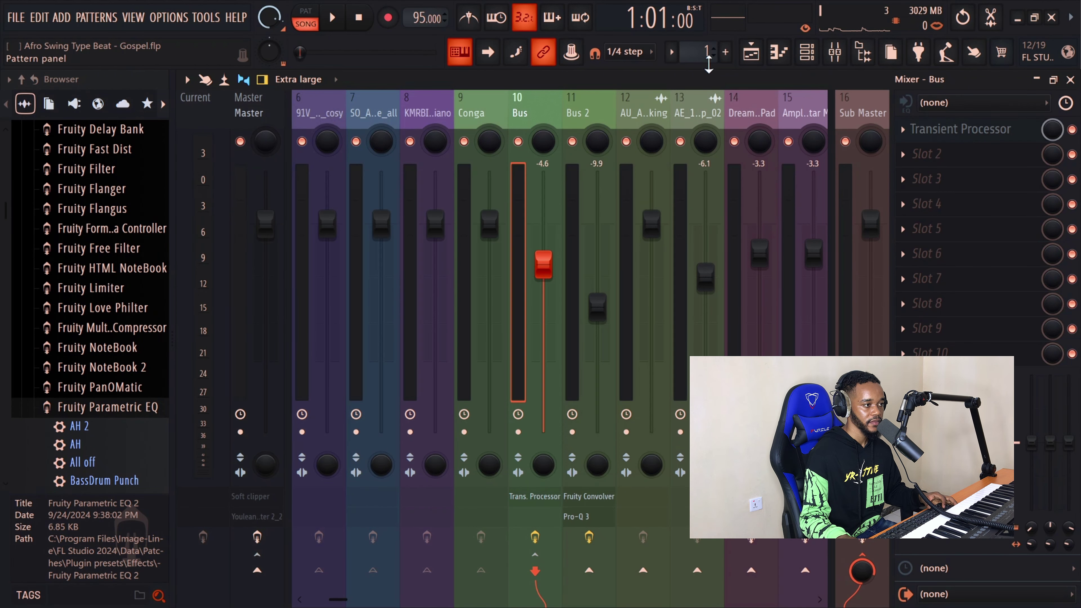
Step: Return to the playlist and play Tracks 3 and 4 together
{"action": "left_click", "coordinate": [764, 60]}
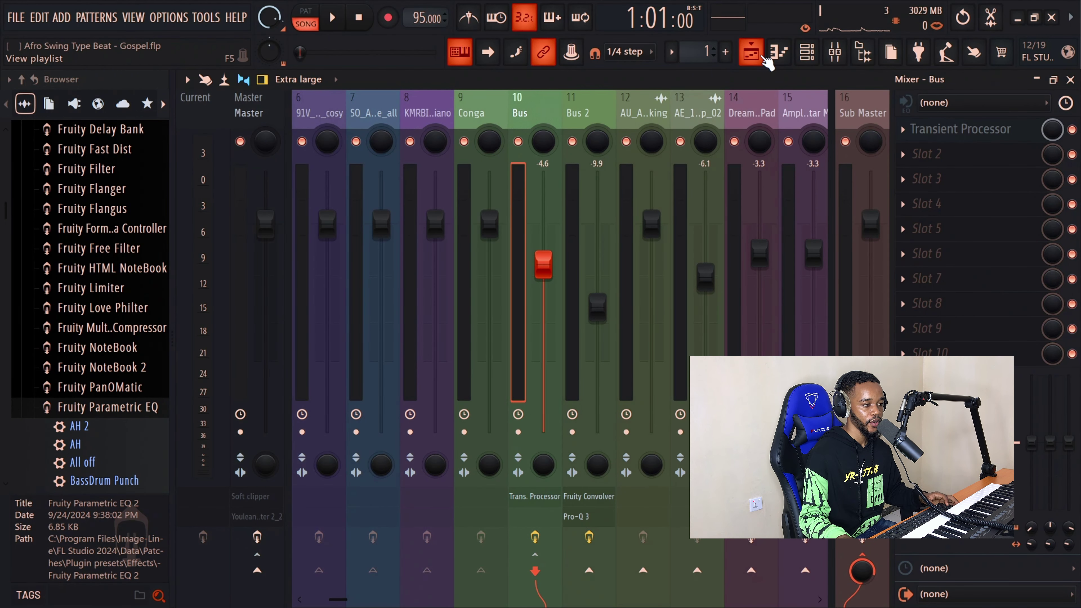
{"action": "key", "text": "space"}
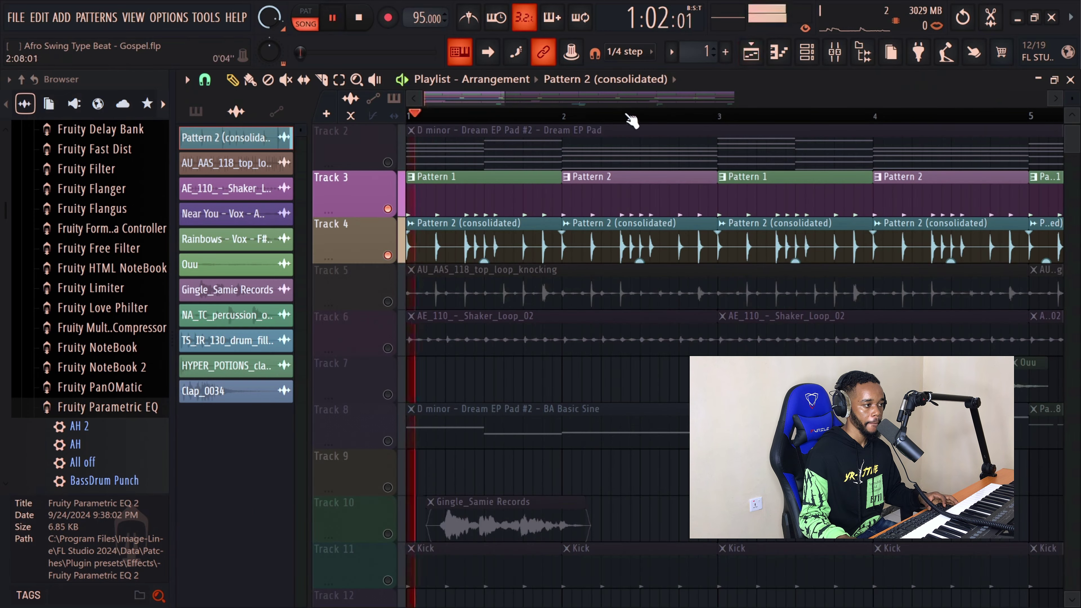
{"action": "scroll", "coordinate": [451, 271], "scroll_direction": "down", "scroll_amount": 2}
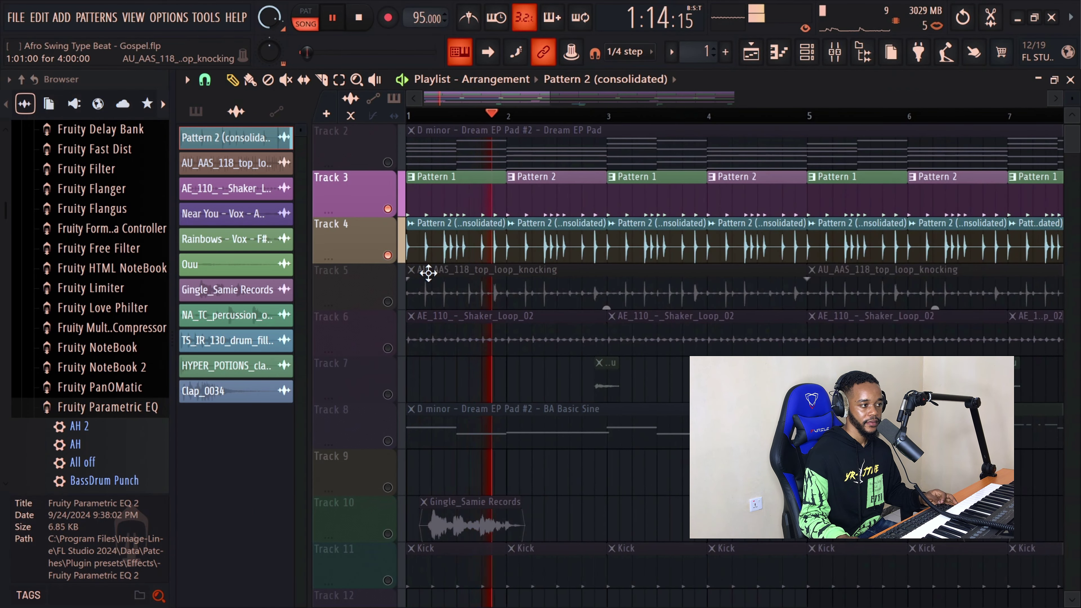
{"action": "key", "text": "space"}
Step: Compare the drums by playing them with Track 4 muted and again with it unmuted
{"action": "left_click", "coordinate": [391, 256]}
{"action": "key", "text": "space"}
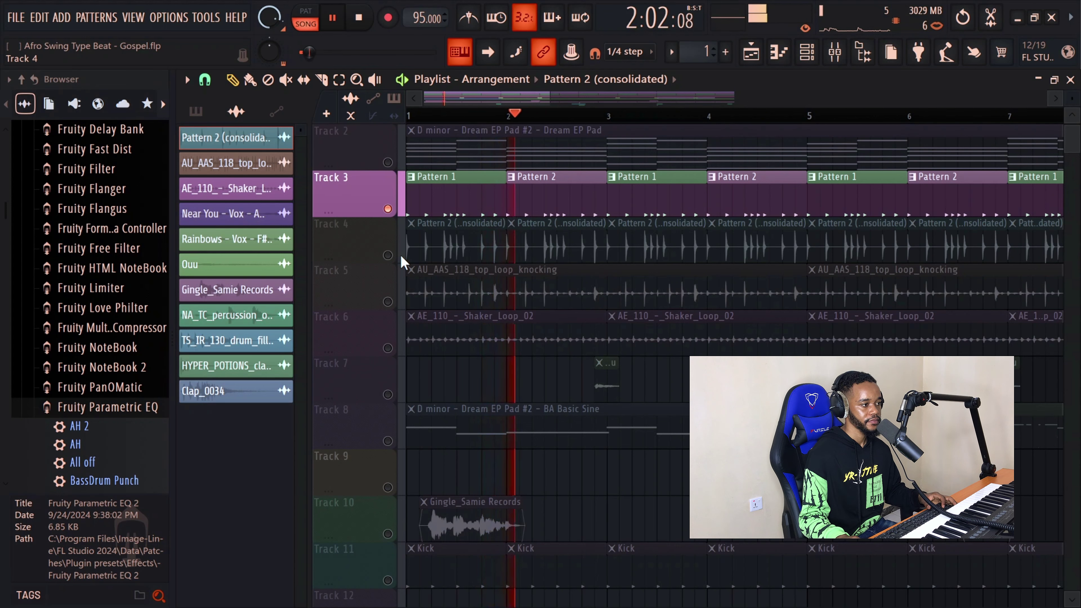
{"action": "key", "text": "space"}
{"action": "left_click", "coordinate": [388, 254]}
{"action": "key", "text": "space"}
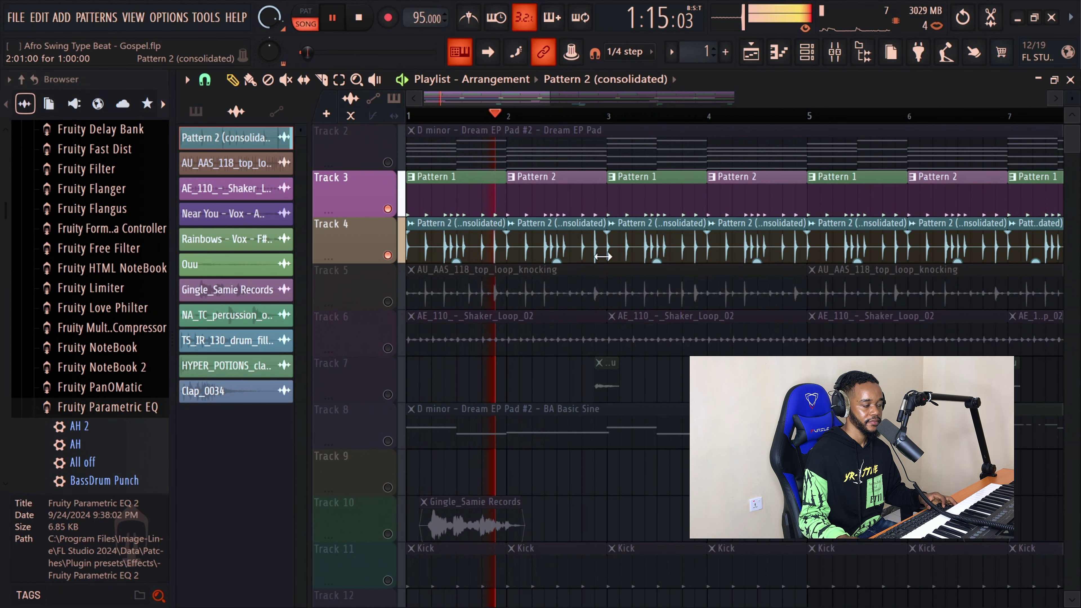
{"action": "key", "text": "space"}
Step: Unmute Tracks 1 and 2 in the playlist and play them together with Tracks 3 and 4
{"action": "left_click", "coordinate": [840, 56]}
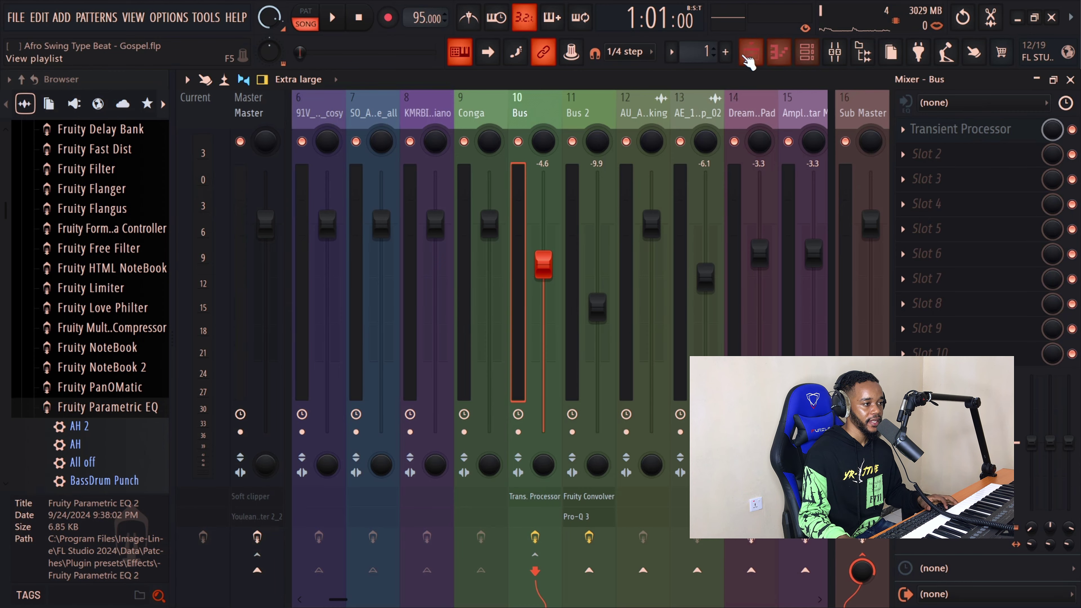
{"action": "left_click", "coordinate": [751, 52]}
{"action": "scroll", "coordinate": [429, 166], "scroll_direction": "up", "scroll_amount": 1}
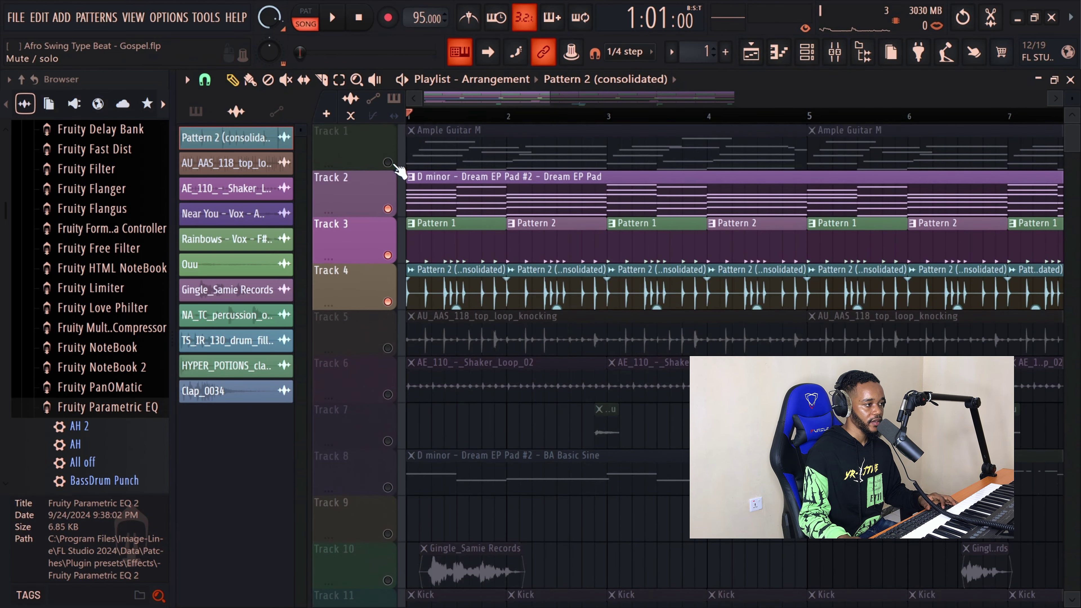
{"action": "key", "text": "space"}
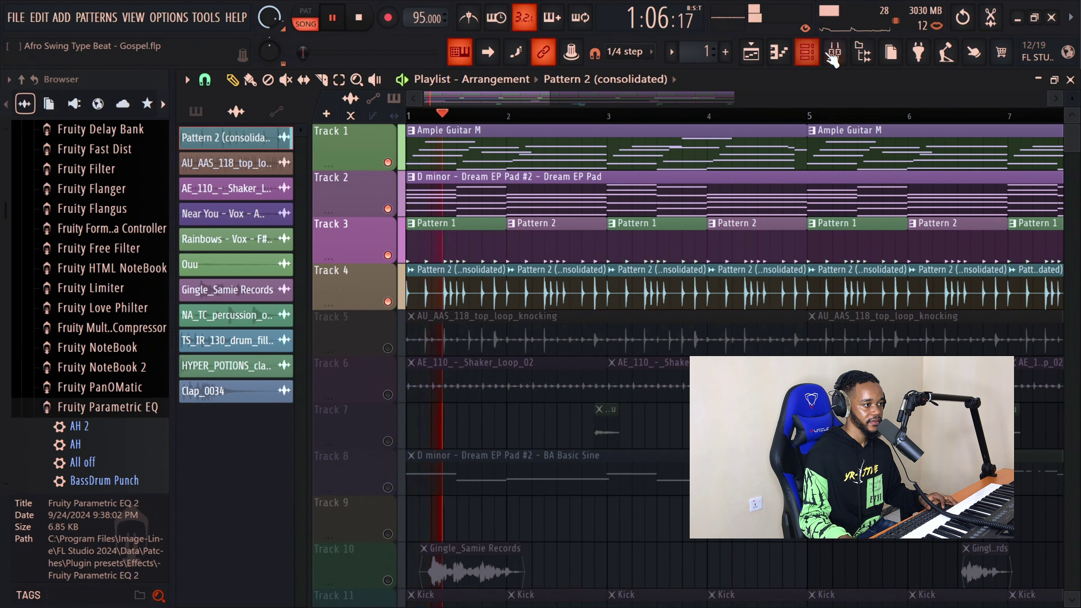
Step: Enable the effect slots of the Dream EP Pad and Ample Guitar M mixer tracks during playback, and stop the song
{"action": "left_click", "coordinate": [834, 52]}
{"action": "scroll", "coordinate": [646, 117], "scroll_direction": "down", "scroll_amount": 1}
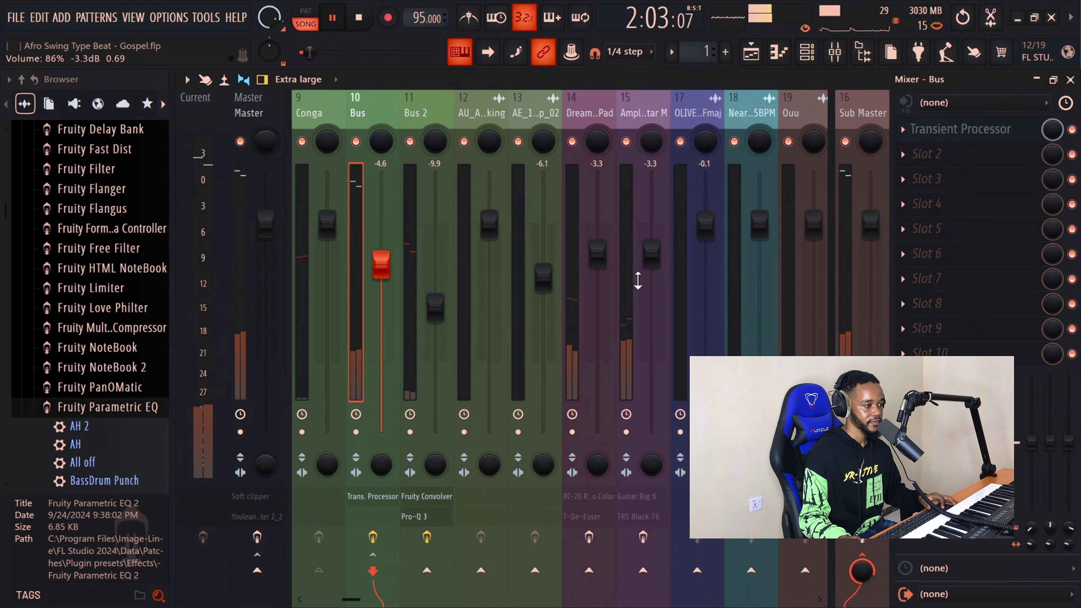
{"action": "left_click", "coordinate": [642, 538]}
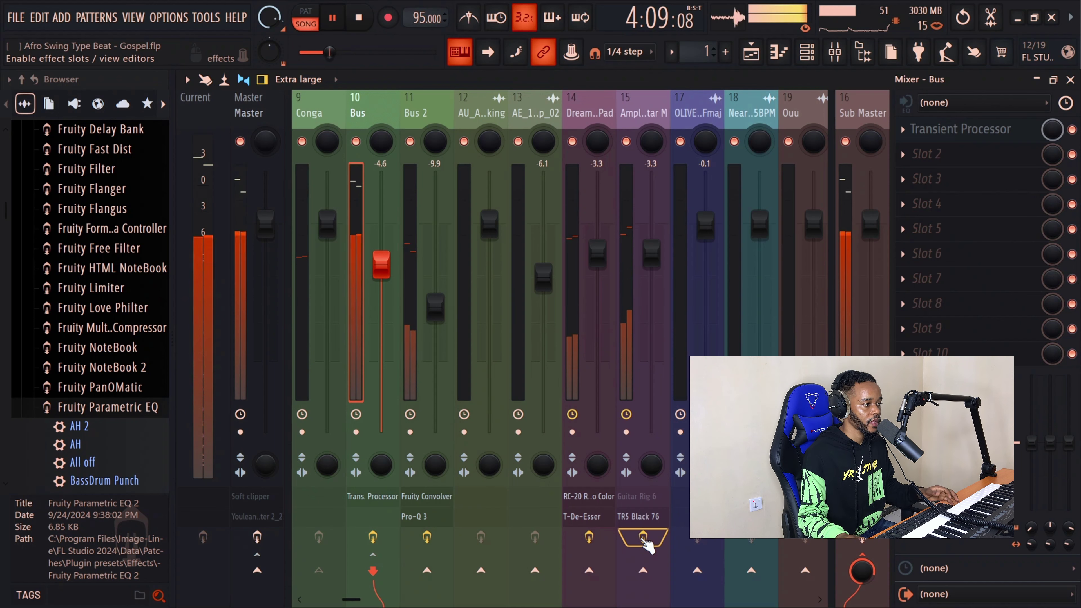
{"action": "key", "text": "space"}
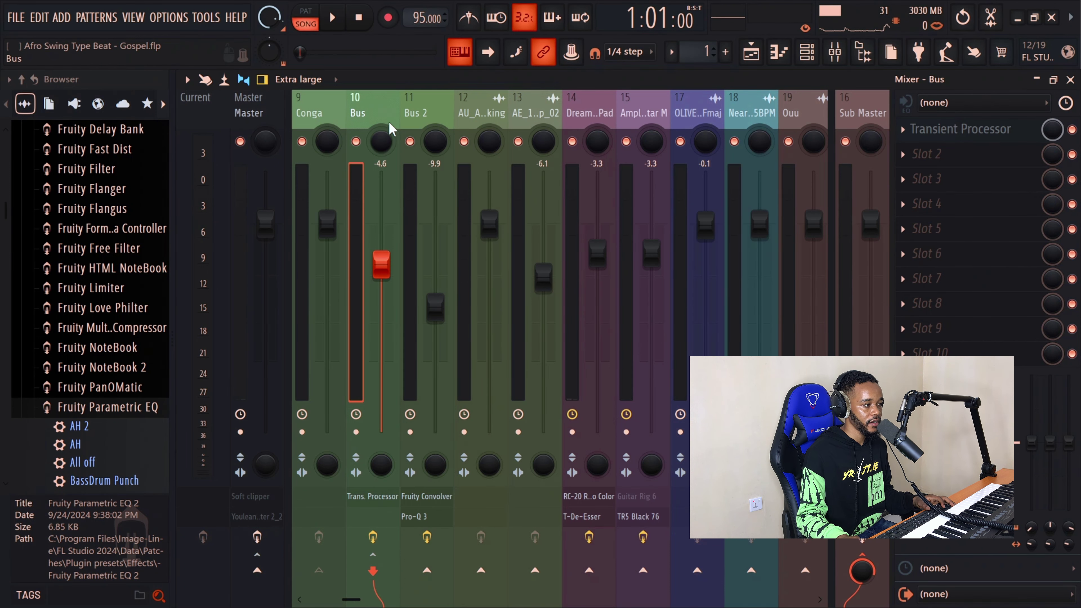
{"action": "scroll", "coordinate": [388, 122], "scroll_direction": "up", "scroll_amount": 3}
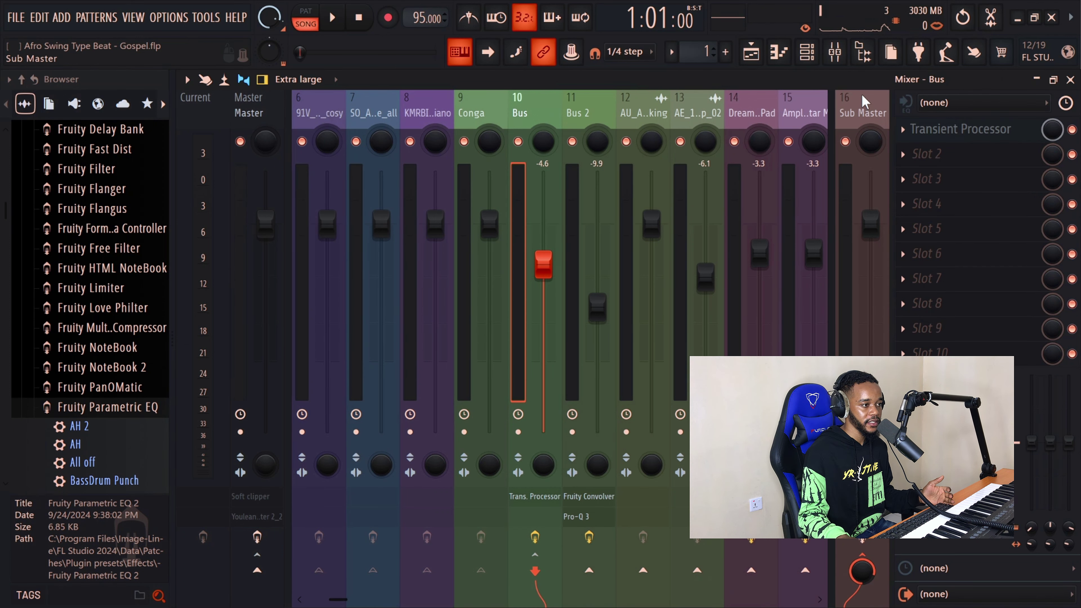
Step: Show the Fruity Balance effect on the Sub Master mixer track, and close its window
{"action": "left_click", "coordinate": [859, 112]}
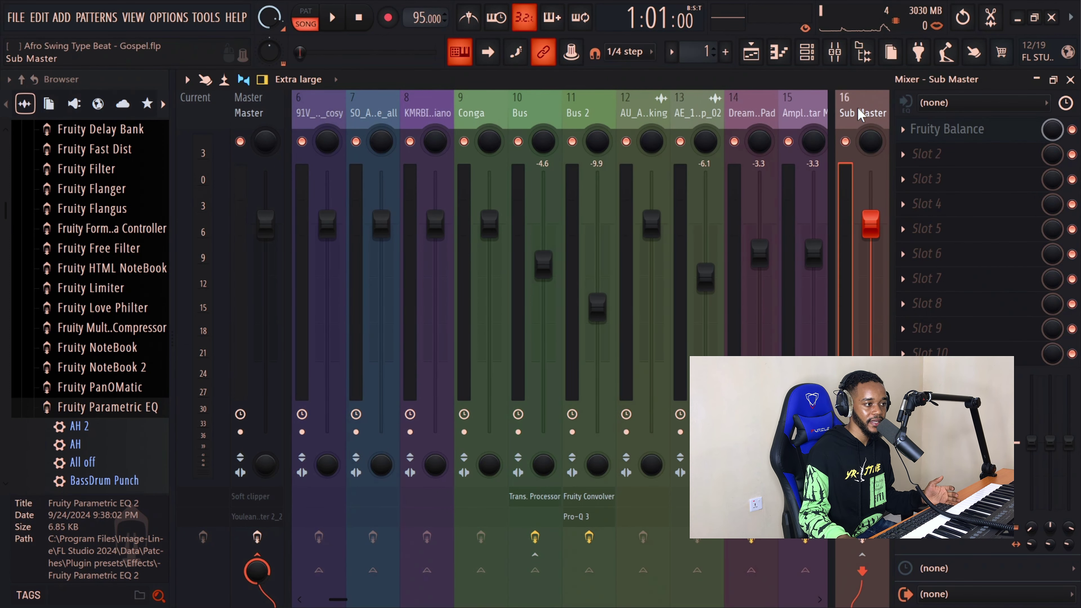
{"action": "left_click", "coordinate": [955, 136]}
{"action": "left_click_drag", "start_coordinate": [137, 145], "coordinate": [224, 149]}
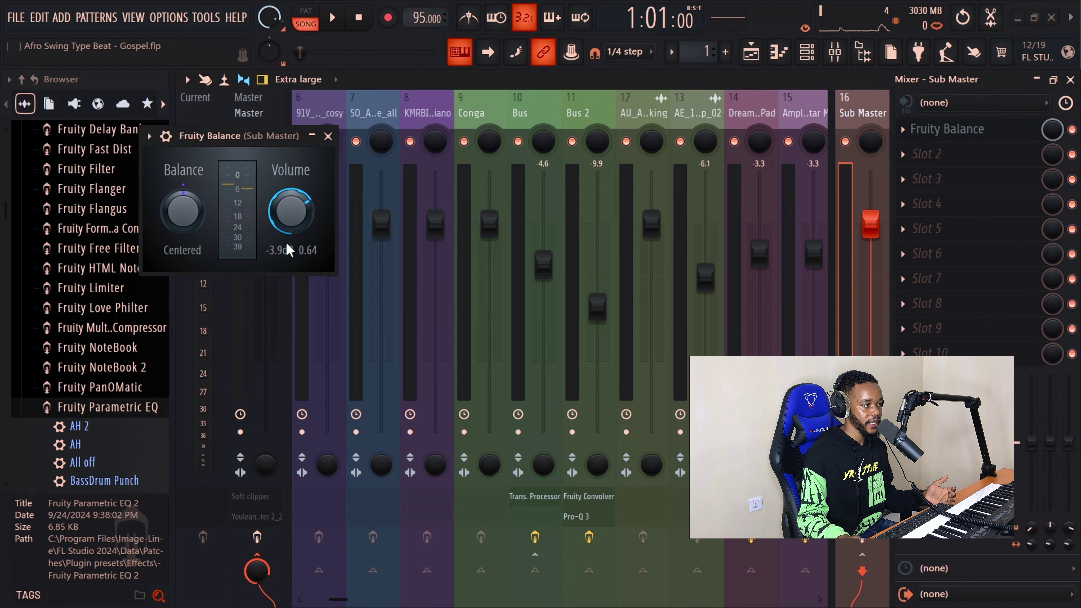
{"action": "left_click", "coordinate": [328, 137]}
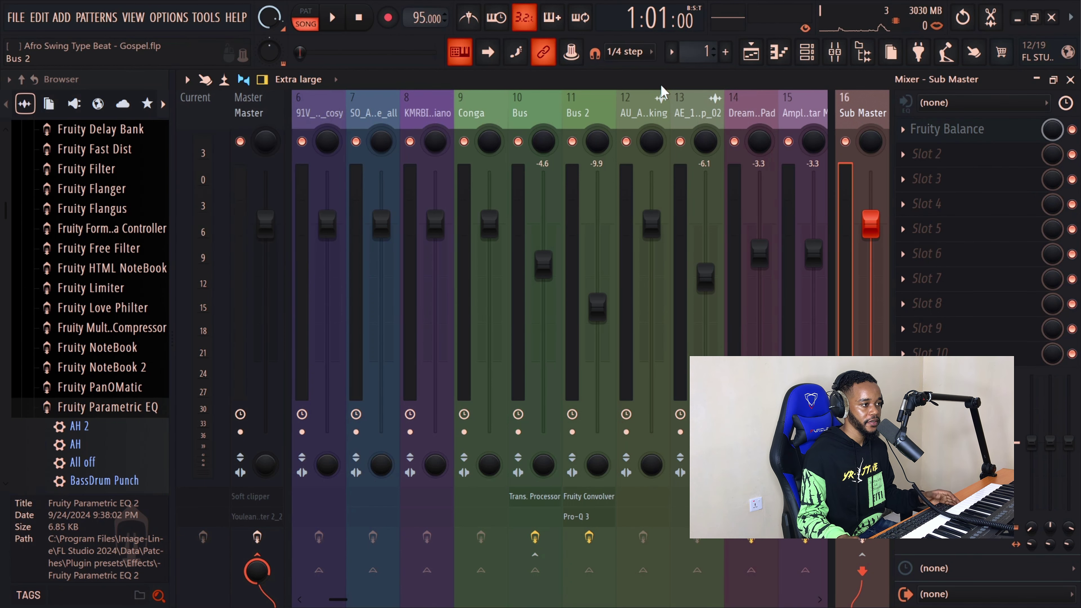
Step: Return to the playlist and play the AU_AAS_118_top_loop_knocking loop on Track 5 soloed
{"action": "left_click", "coordinate": [751, 55]}
{"action": "scroll", "coordinate": [510, 336], "scroll_direction": "down", "scroll_amount": 2}
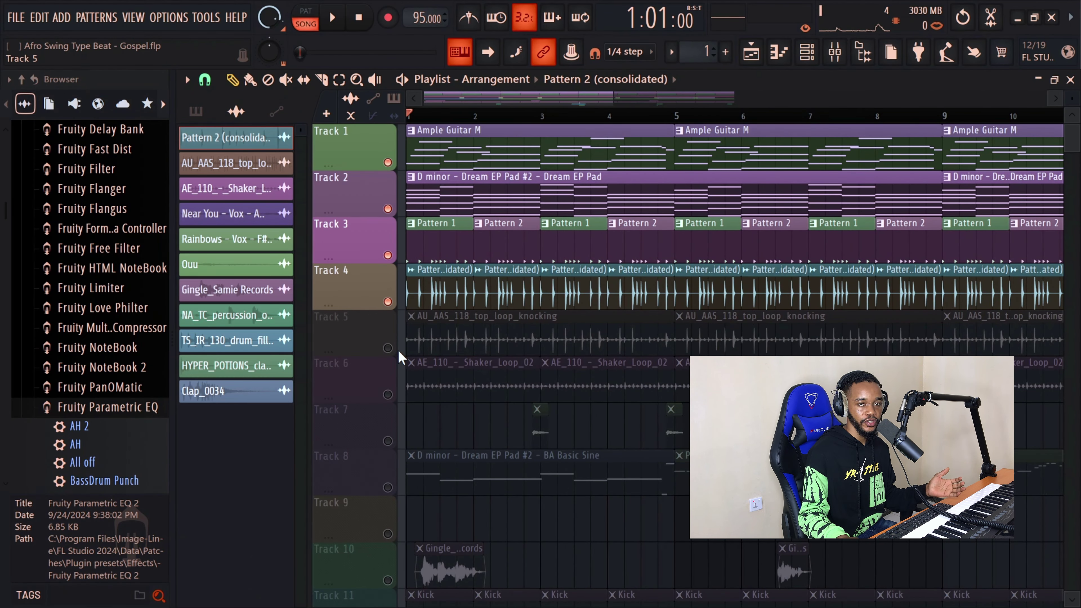
{"action": "left_click", "coordinate": [388, 348]}
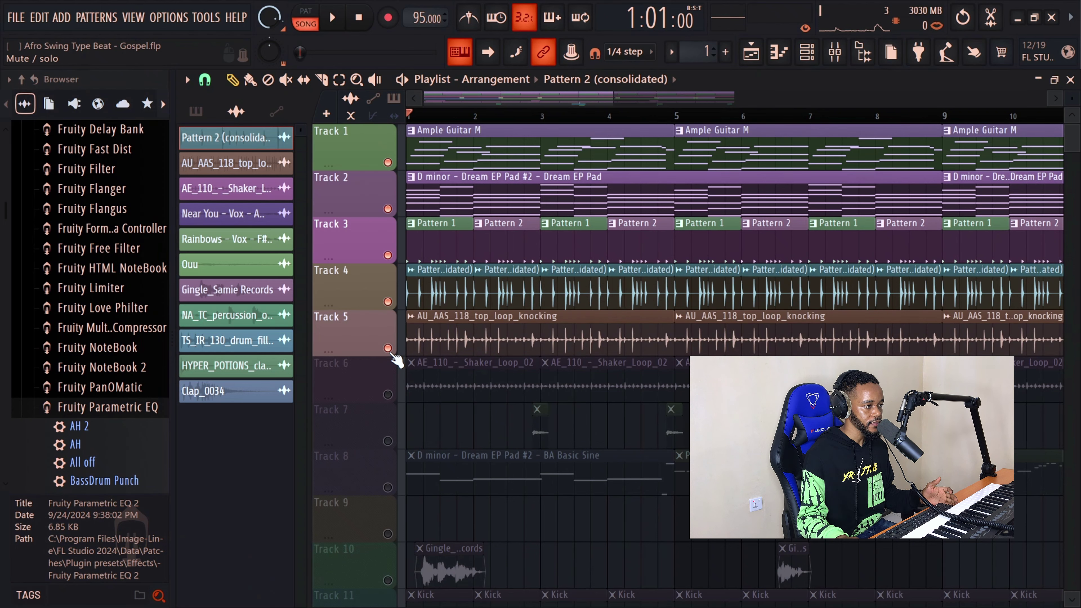
{"action": "right_click", "coordinate": [388, 348]}
{"action": "key", "text": "space"}
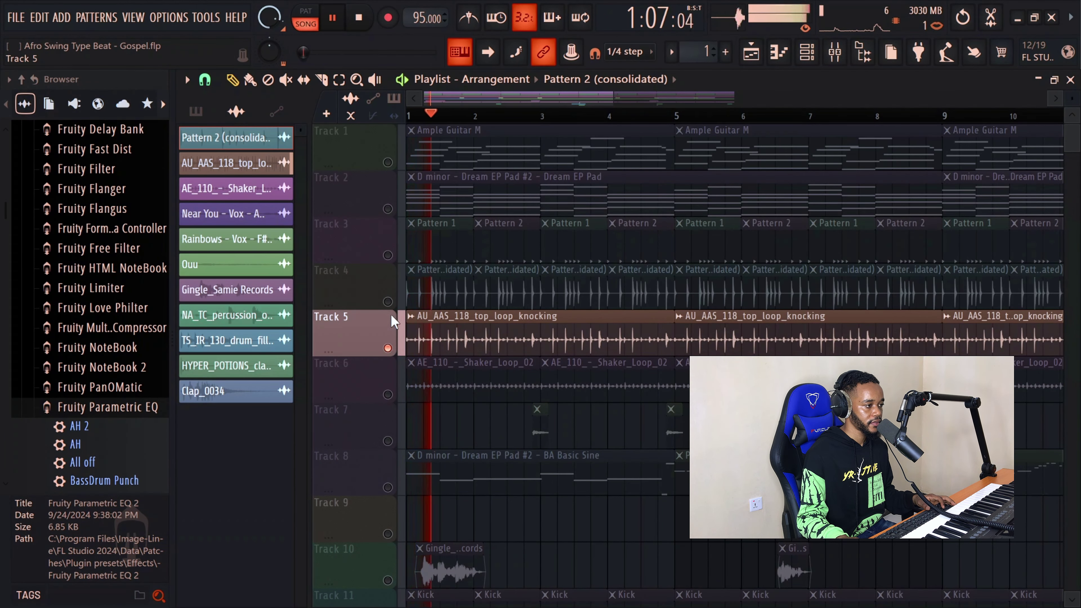
{"action": "key", "text": "space"}
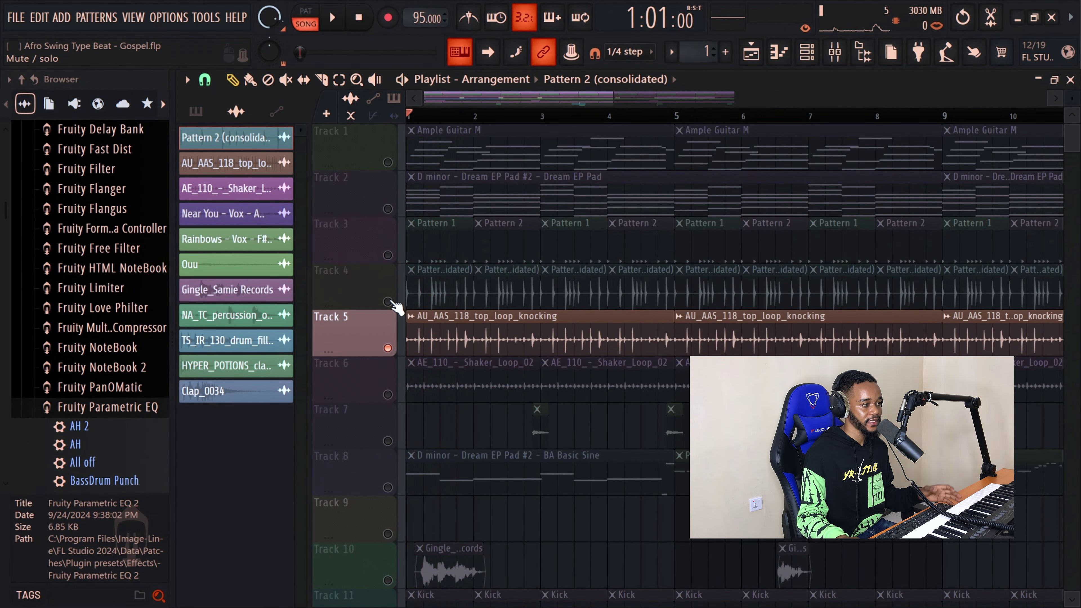
Step: Unmute Tracks 1 to 4 and play them together with Track 5
{"action": "left_click", "coordinate": [388, 301]}
{"action": "left_click", "coordinate": [388, 255]}
{"action": "left_click", "coordinate": [388, 209]}
{"action": "left_click", "coordinate": [387, 162]}
{"action": "key", "text": "space"}
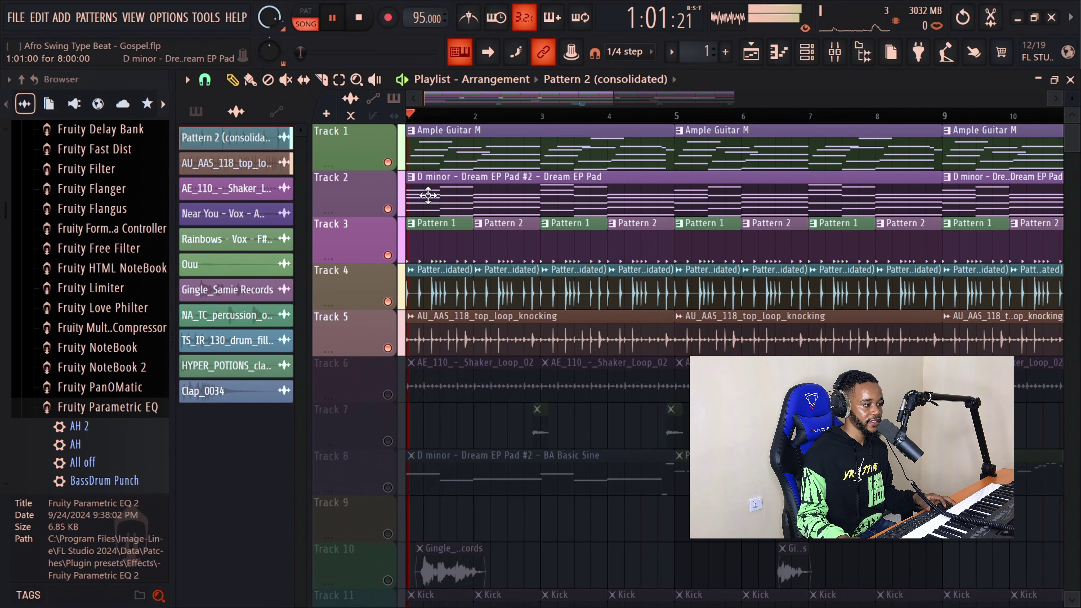
{"action": "scroll", "coordinate": [704, 109], "scroll_direction": "down", "scroll_amount": 2}
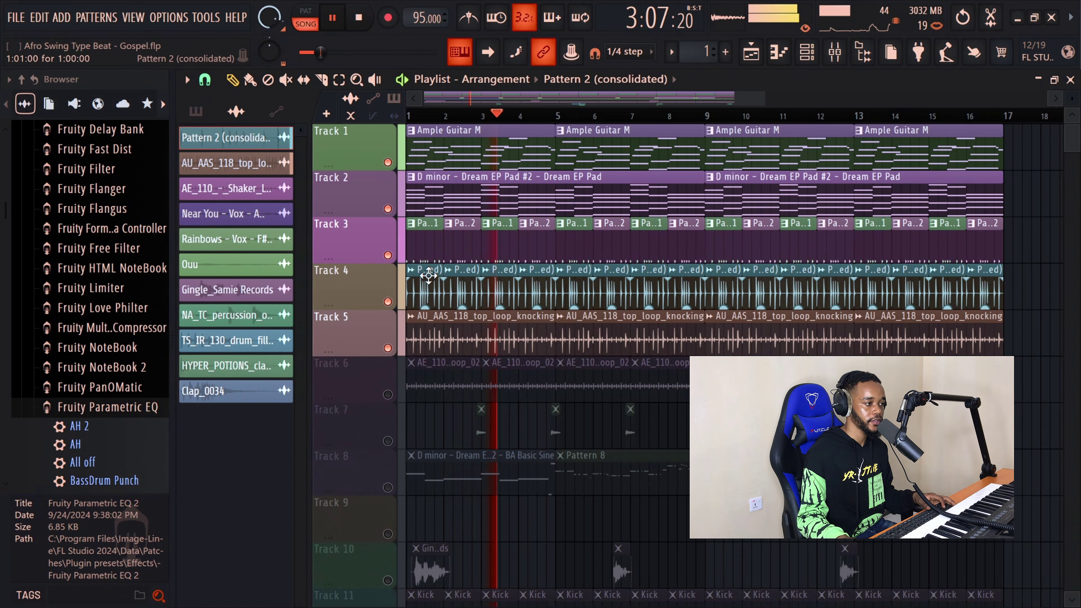
{"action": "key", "text": "space"}
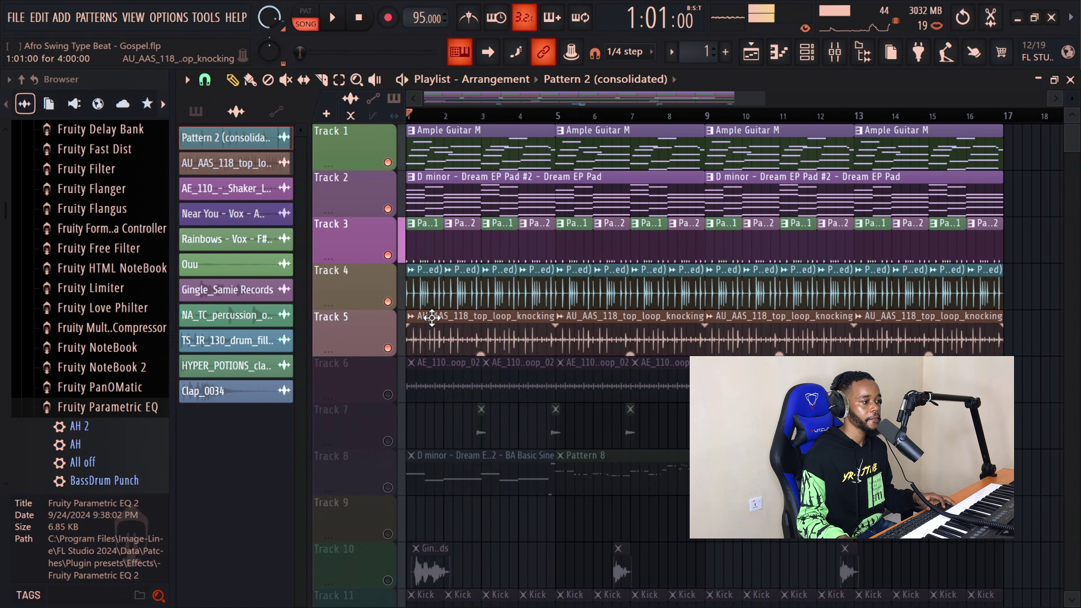
Step: Solo the shaker loop on Track 6 and play it alone
{"action": "right_click", "coordinate": [388, 395]}
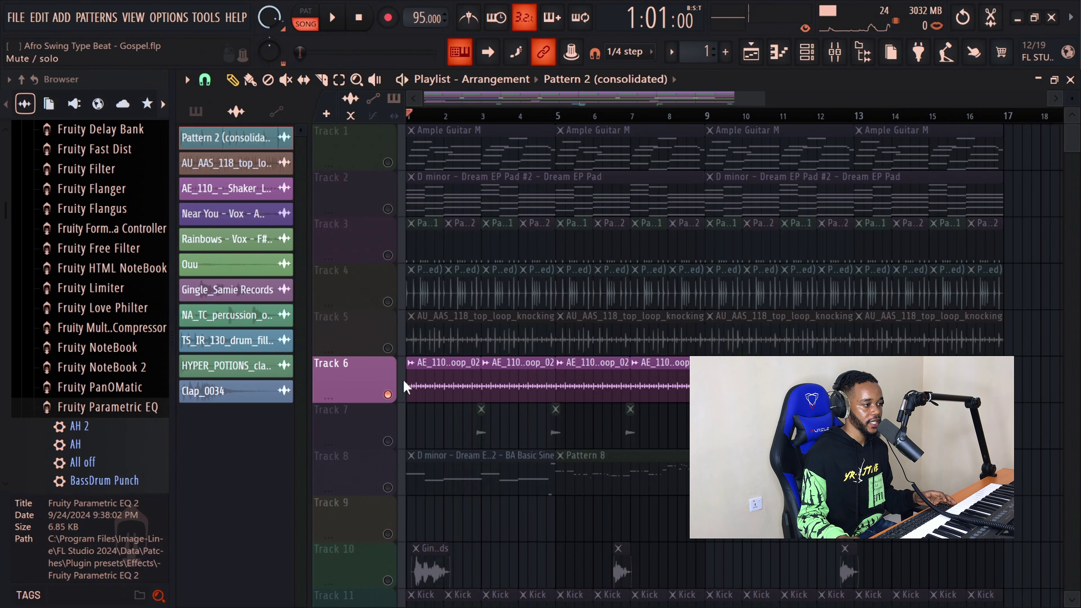
{"action": "key", "text": "space"}
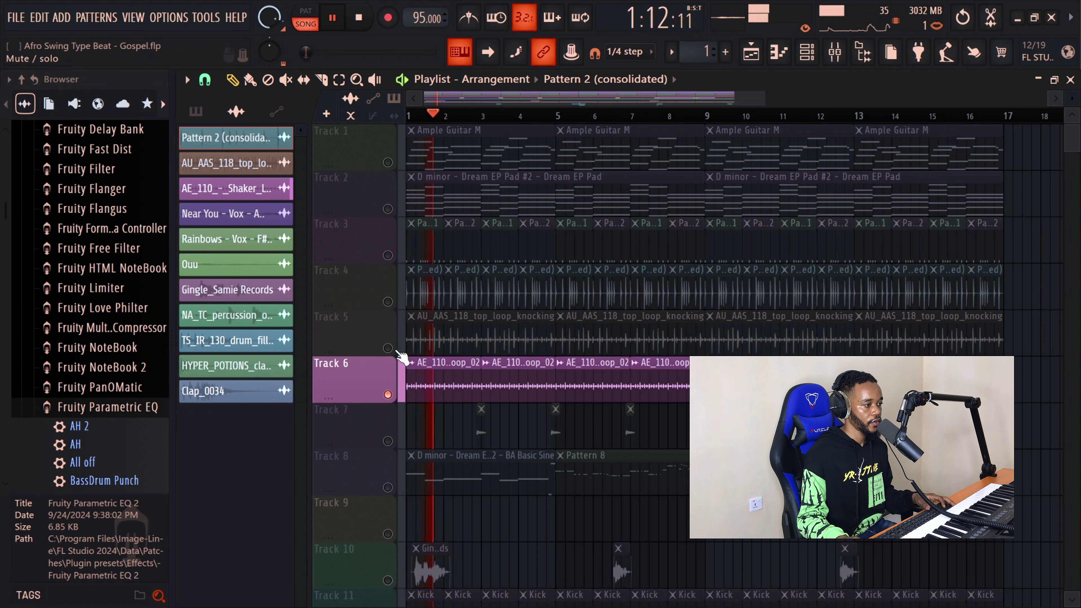
{"action": "key", "text": "space"}
Step: Unmute Tracks 1 to 5 and start playing them together with the shaker loop
{"action": "left_click_drag", "start_coordinate": [393, 351], "coordinate": [390, 209]}
{"action": "left_click_drag", "start_coordinate": [389, 170], "coordinate": [388, 162]}
{"action": "key", "text": "space"}
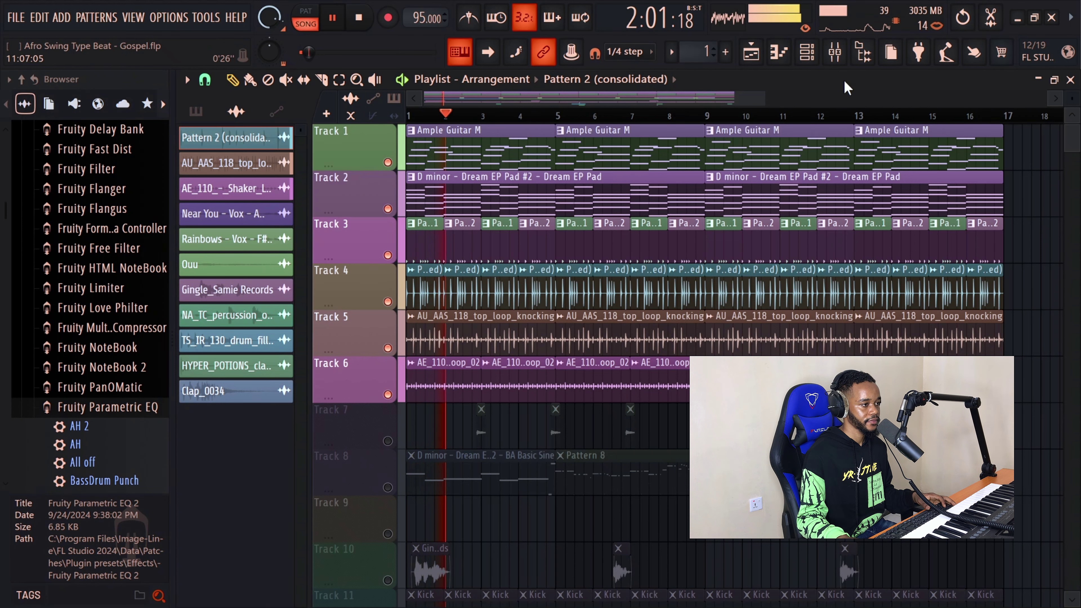
Step: Select the AE_110_-_Shaker_Loop_02 clip, stop playback, and examine the shaker's track and the neighbouring buses in the mixer
{"action": "left_click", "coordinate": [838, 60]}
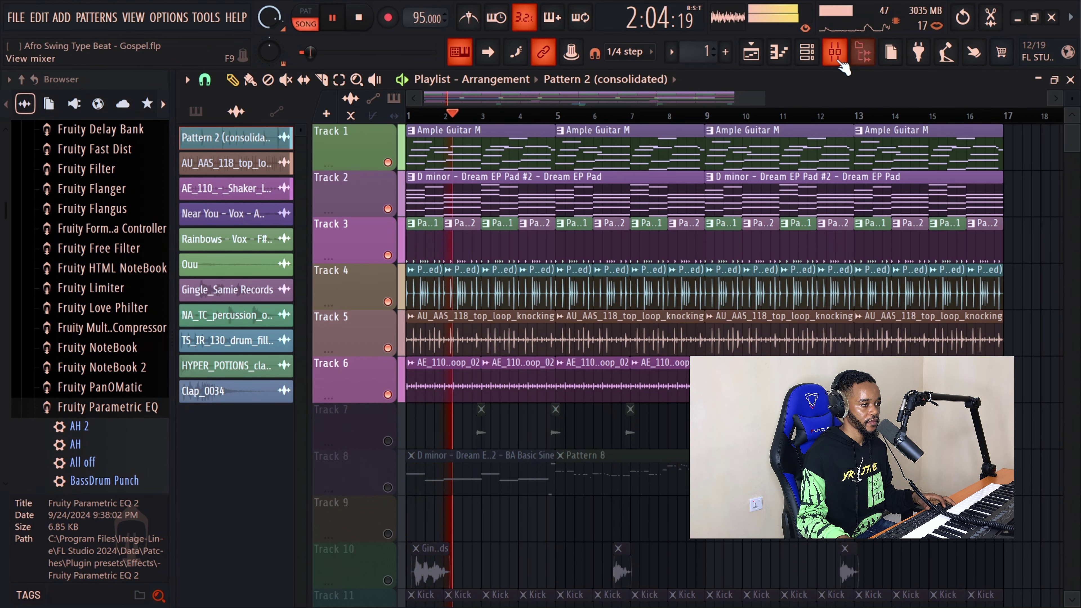
{"action": "double_click", "coordinate": [457, 381]}
{"action": "left_click", "coordinate": [472, 61]}
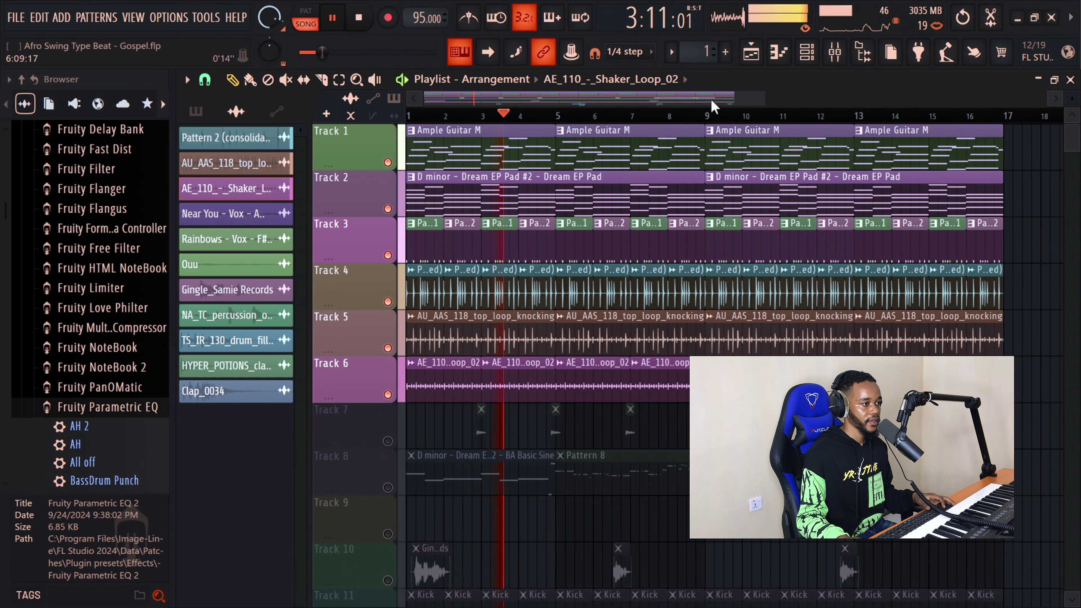
{"action": "key", "text": "space"}
{"action": "left_click", "coordinate": [836, 59]}
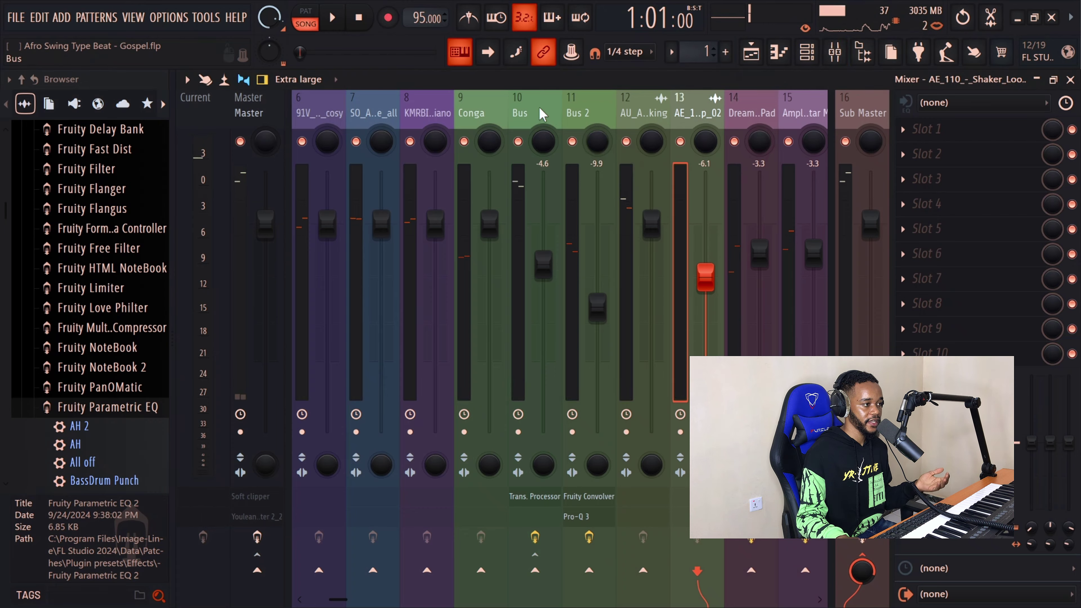
{"action": "scroll", "coordinate": [542, 113], "scroll_direction": "down", "scroll_amount": 6}
{"action": "scroll", "coordinate": [542, 114], "scroll_direction": "up", "scroll_amount": 6}
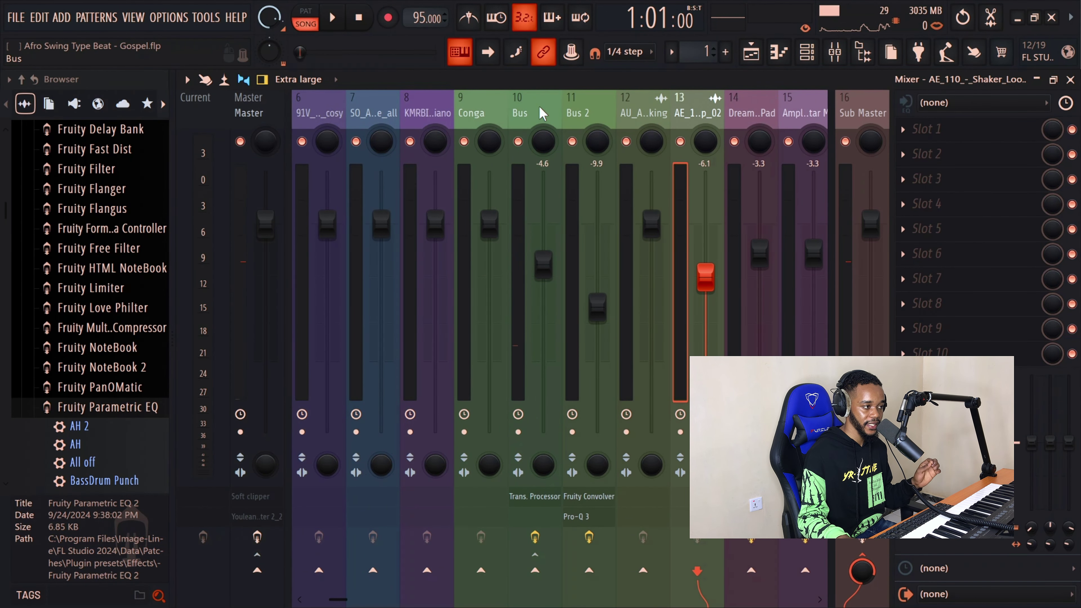
Step: Return to the playlist and play the Ample Guitar M pattern on Track 1 soloed
{"action": "left_click", "coordinate": [753, 56]}
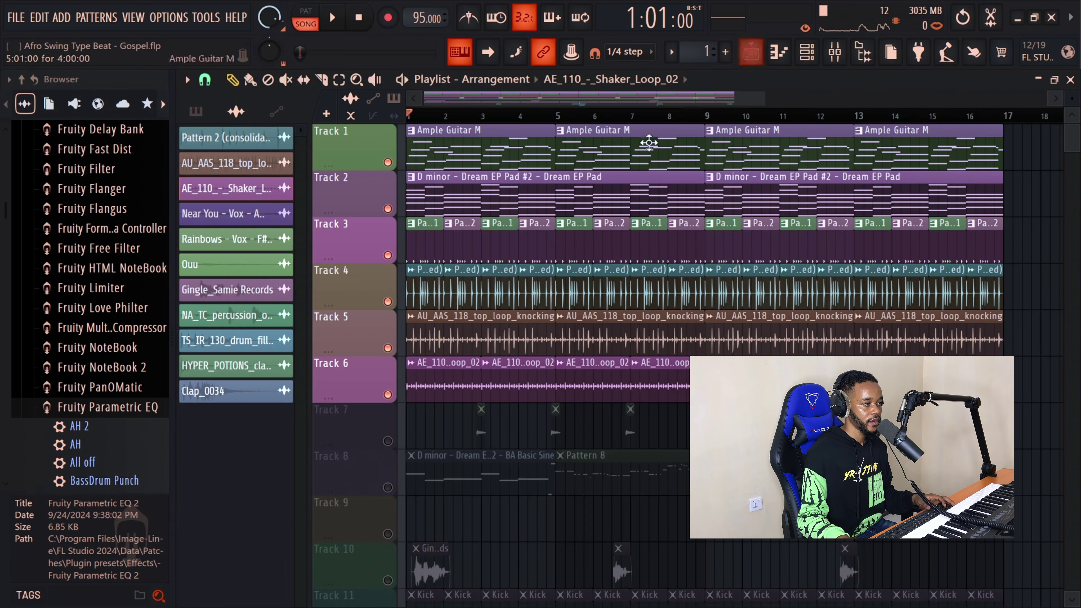
{"action": "left_click", "coordinate": [444, 145]}
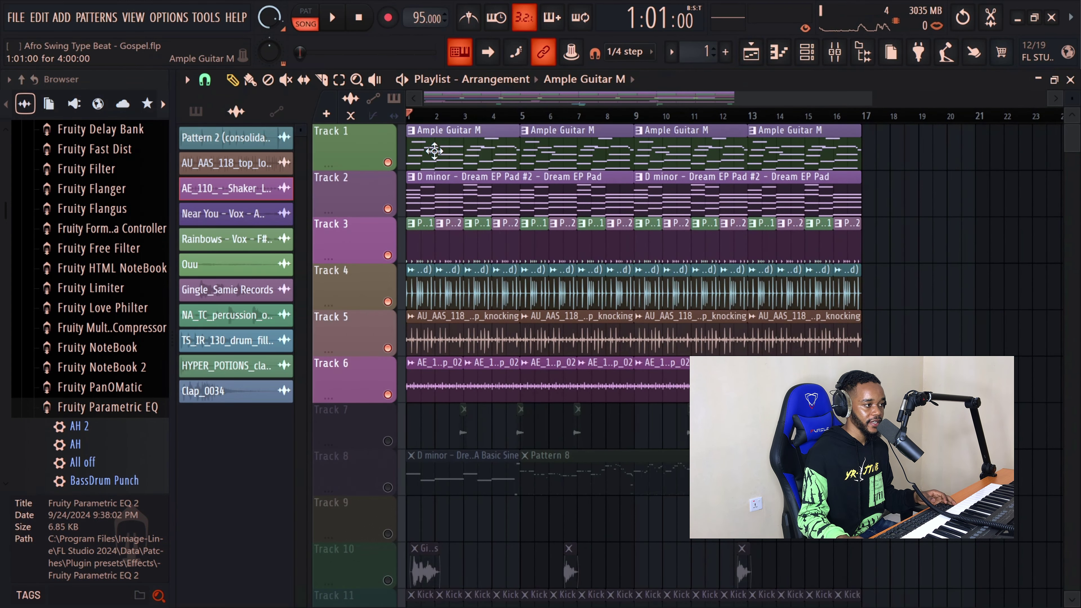
{"action": "right_click", "coordinate": [389, 162]}
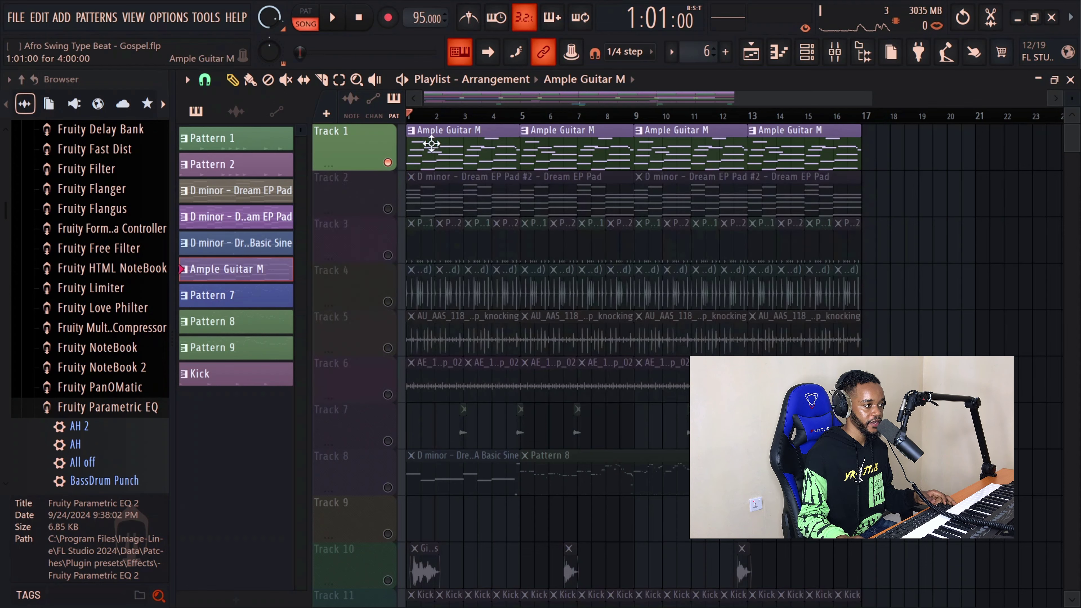
{"action": "key", "text": "space"}
{"action": "key", "text": "space"}
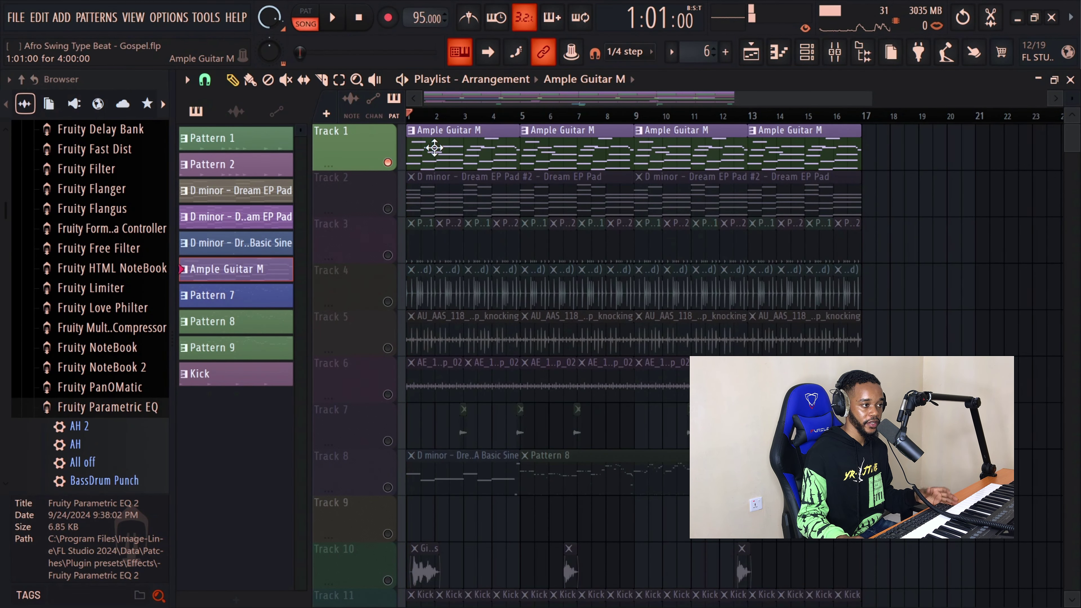
Step: Show the Ample Guitar M instrument from the channel rack, and close both windows
{"action": "left_click", "coordinate": [806, 51]}
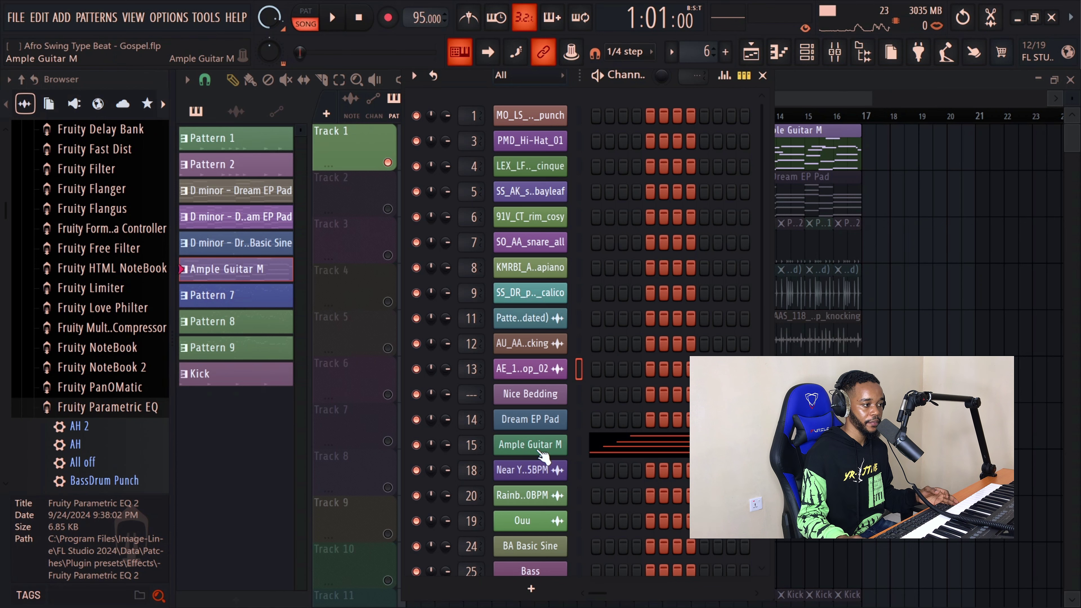
{"action": "left_click", "coordinate": [537, 446]}
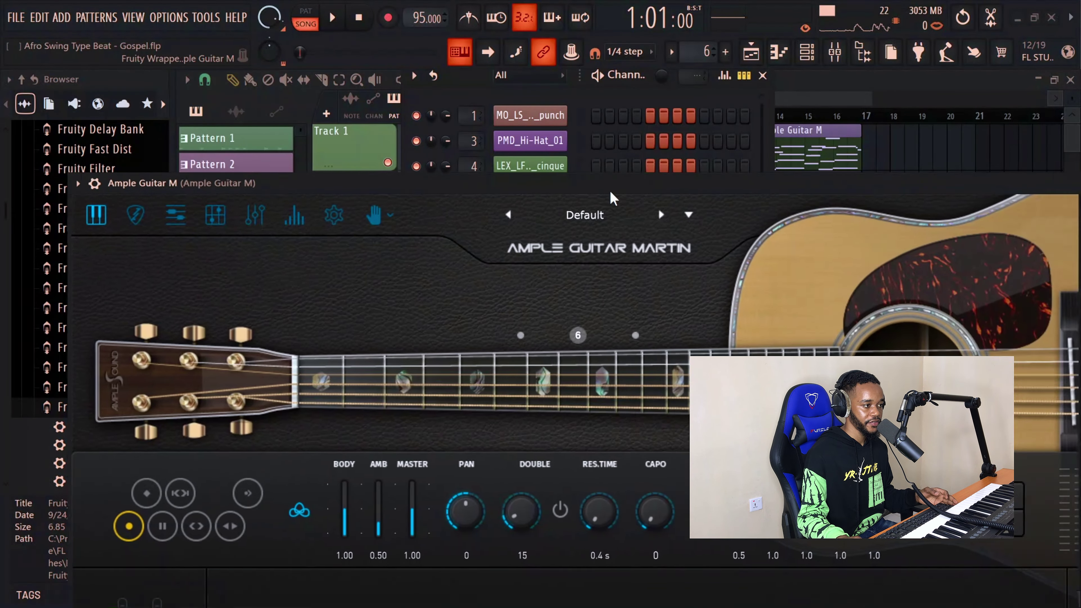
{"action": "left_click_drag", "start_coordinate": [611, 199], "coordinate": [475, 120]}
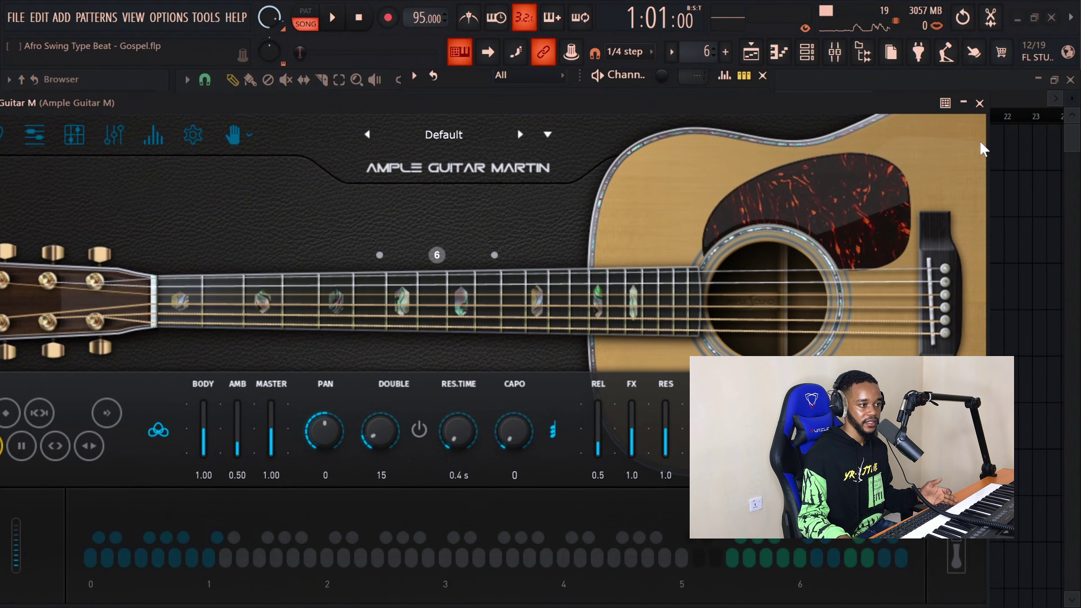
{"action": "left_click", "coordinate": [979, 103]}
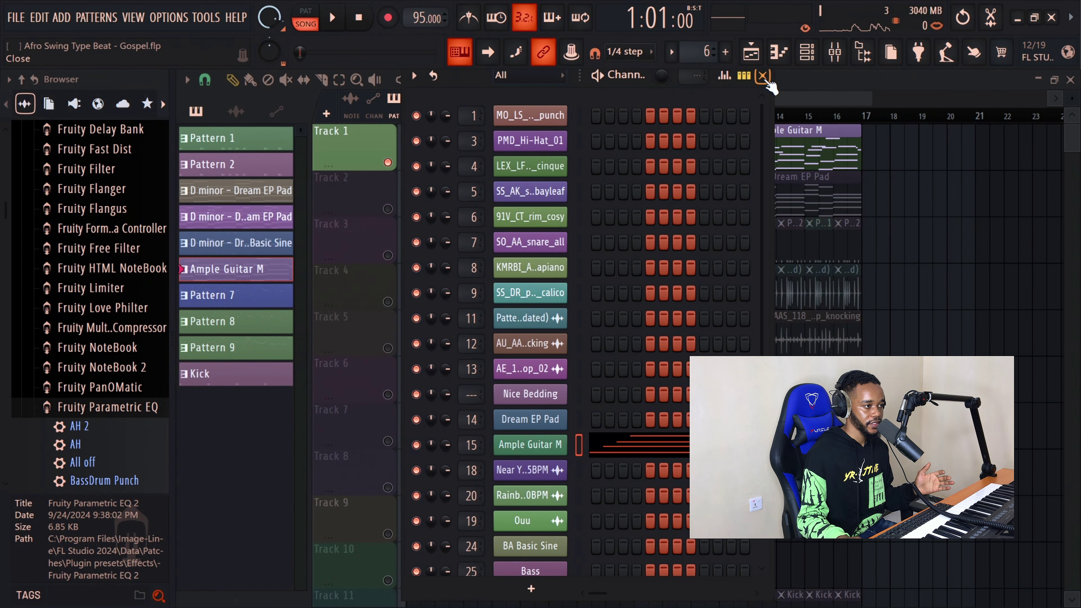
{"action": "left_click", "coordinate": [762, 75]}
Step: Solo Track 2 and play its Dream EP Pad pattern
{"action": "left_click", "coordinate": [434, 203]}
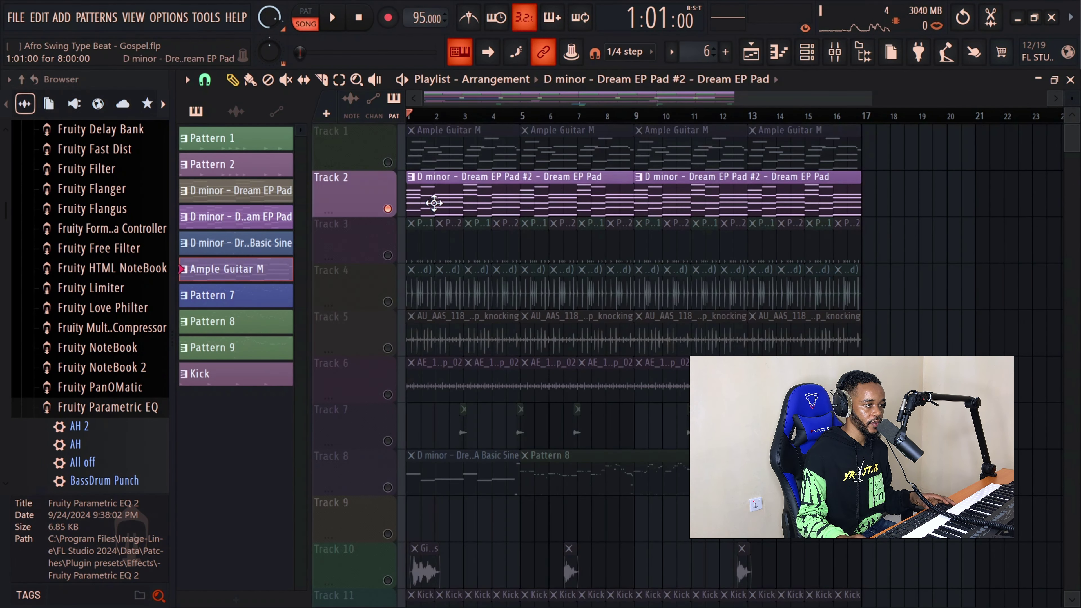
{"action": "key", "text": "space"}
{"action": "key", "text": "space"}
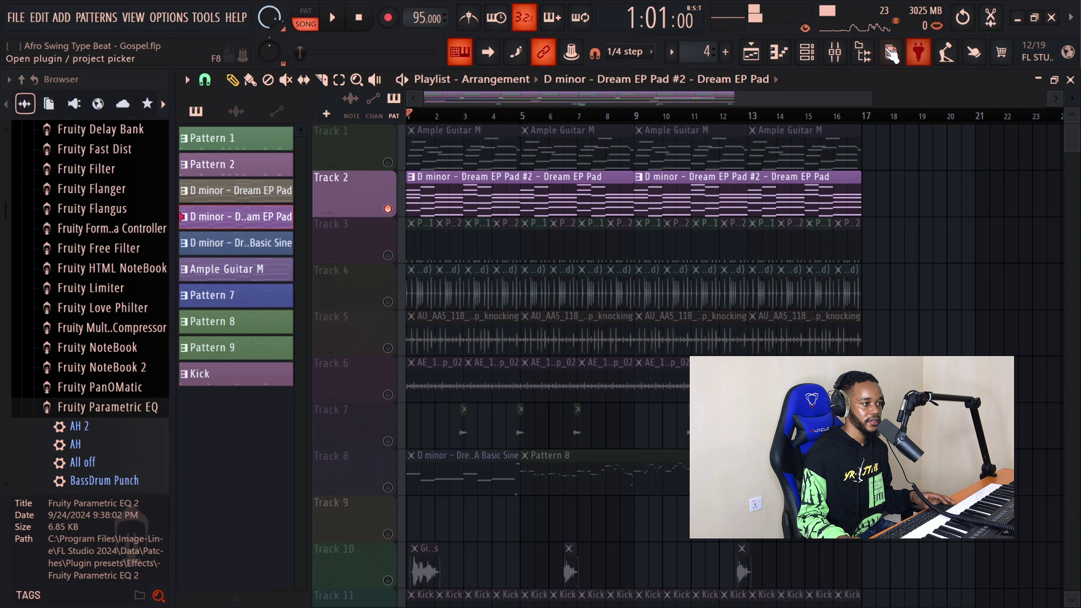
Step: Show the Dream EP Pad channel's instrument and preset list, and close the plugin and channel rack
{"action": "left_click", "coordinate": [807, 52]}
{"action": "left_click", "coordinate": [530, 419]}
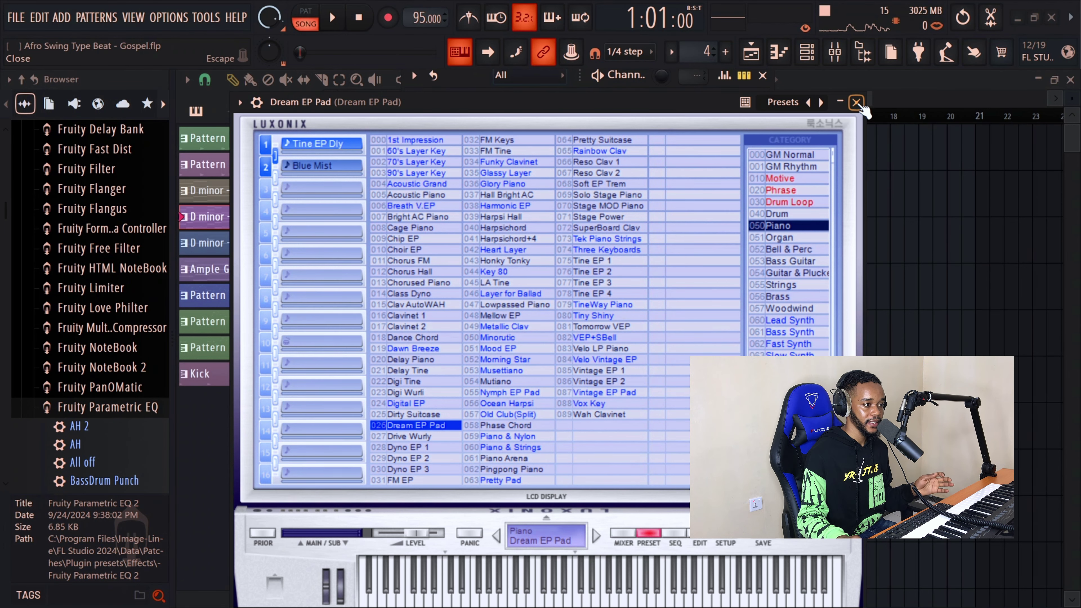
{"action": "left_click", "coordinate": [856, 103]}
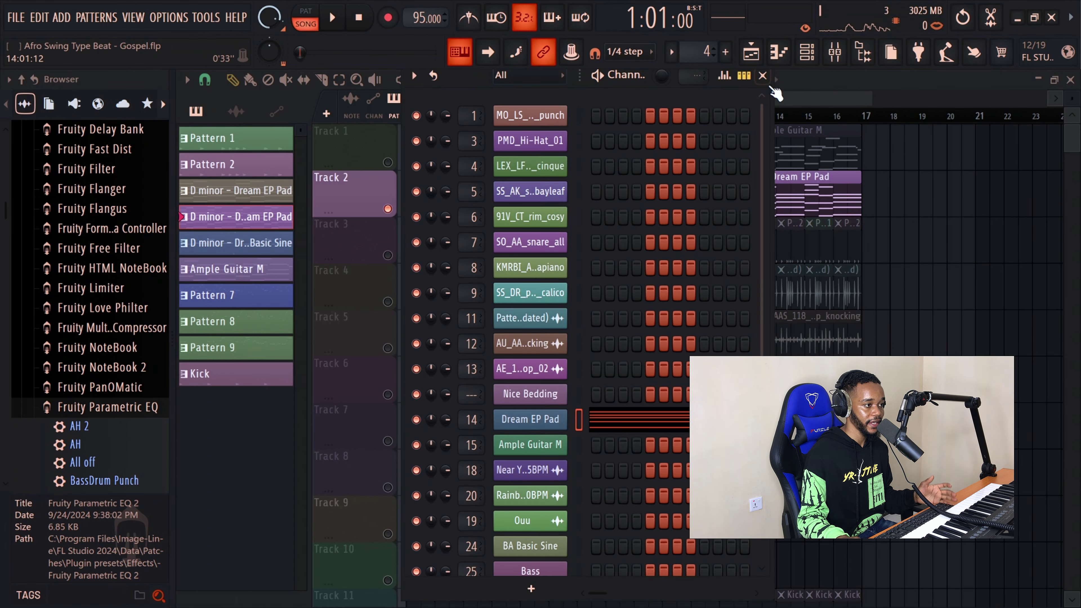
{"action": "left_click", "coordinate": [762, 76]}
Step: Solo Tracks 3, 4 and 5 in turn, and return the solo to Track 3
{"action": "left_click", "coordinate": [395, 258]}
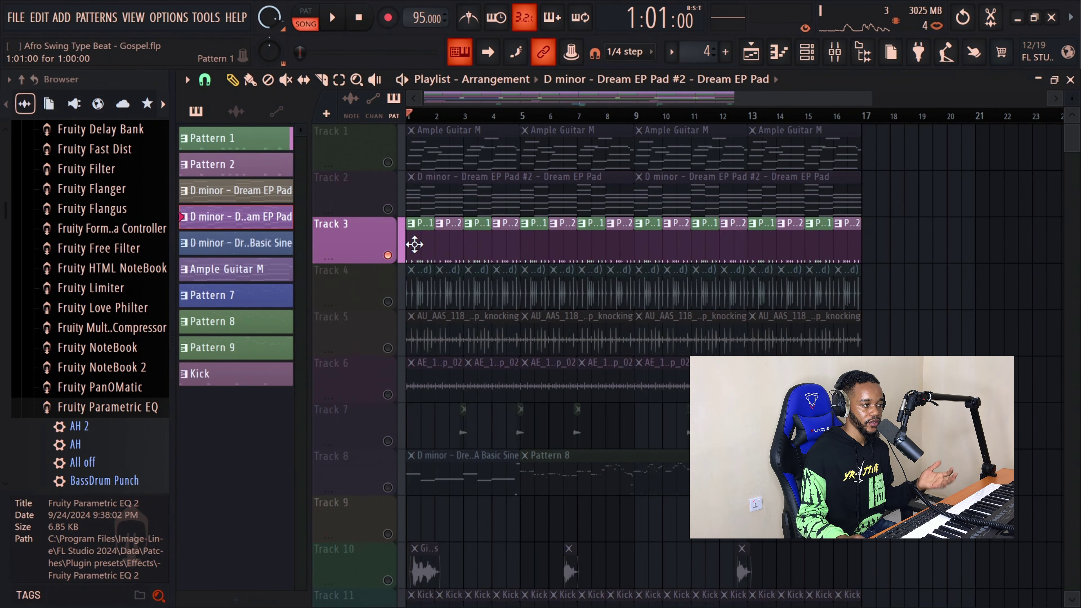
{"action": "left_click", "coordinate": [388, 303]}
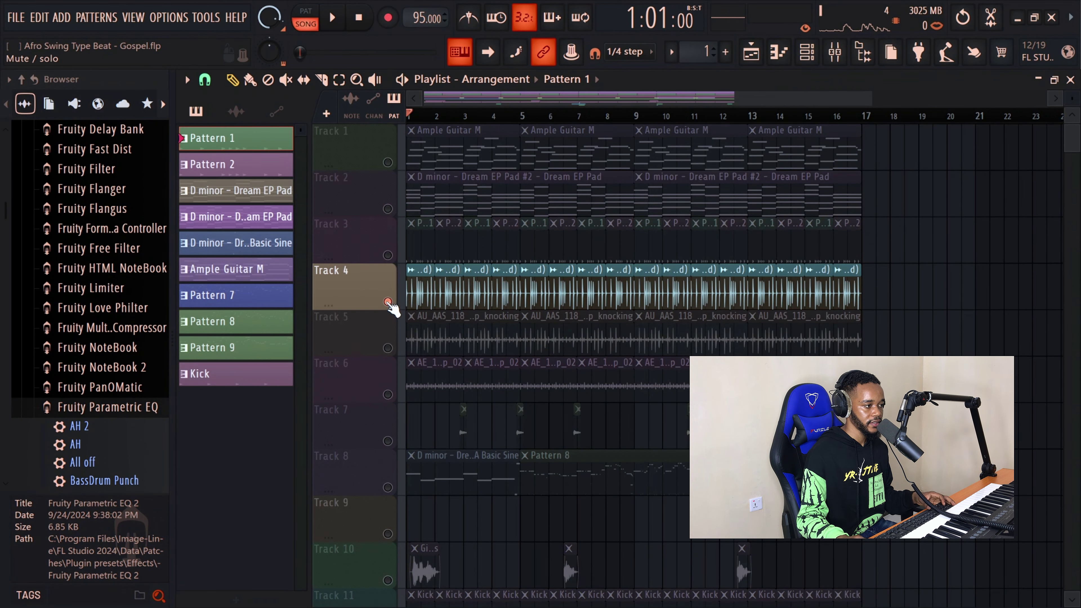
{"action": "left_click", "coordinate": [390, 347]}
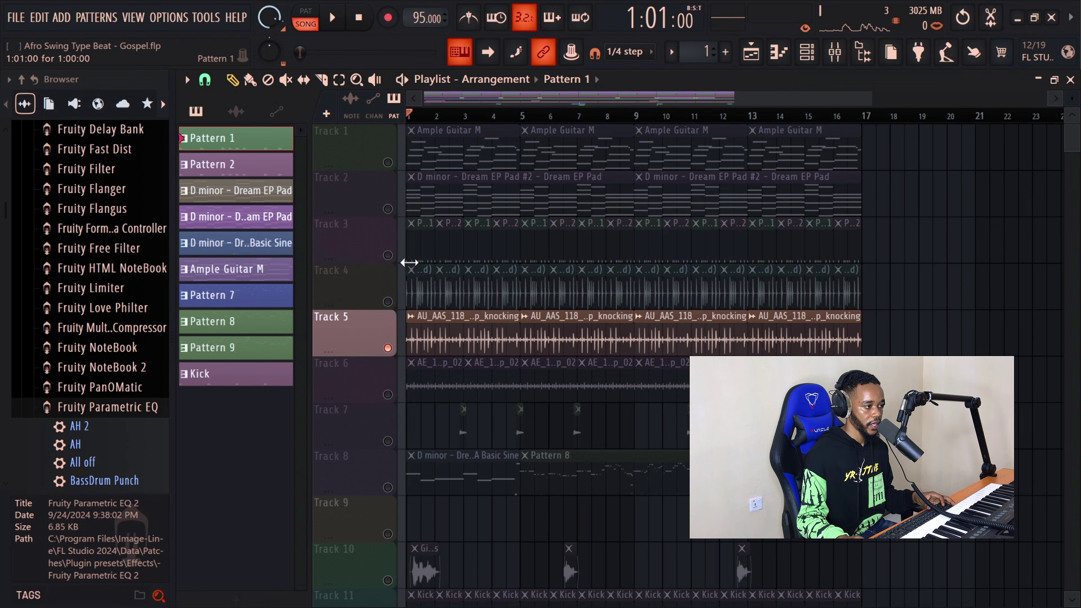
{"action": "left_click", "coordinate": [389, 257]}
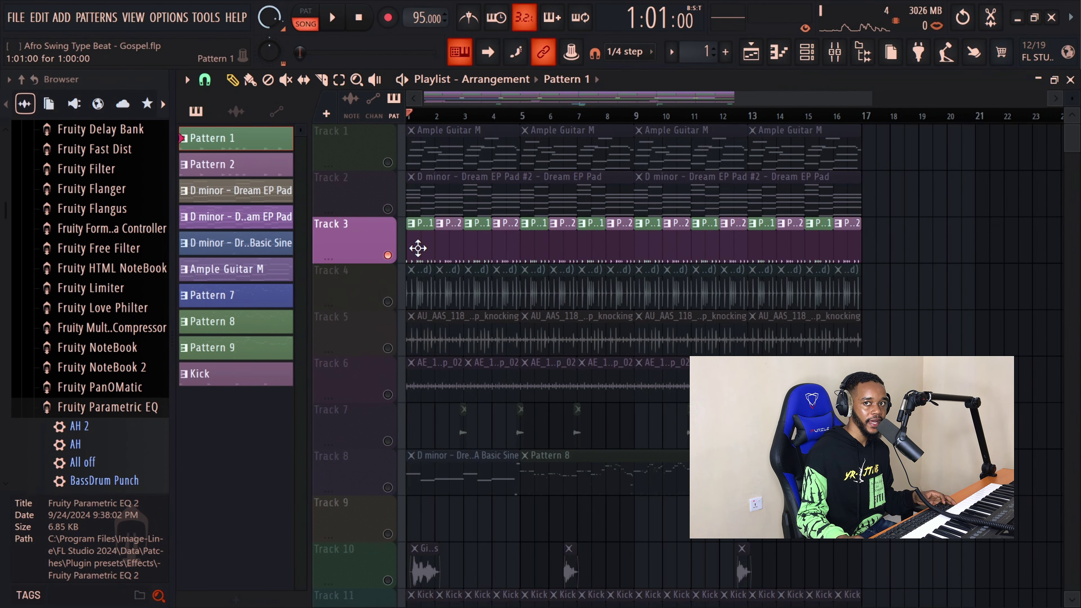
Step: Solo Track 8 and select its BA Basic Sine pattern clip
{"action": "scroll", "coordinate": [421, 366], "scroll_direction": "down", "scroll_amount": 3}
{"action": "left_click", "coordinate": [389, 348]}
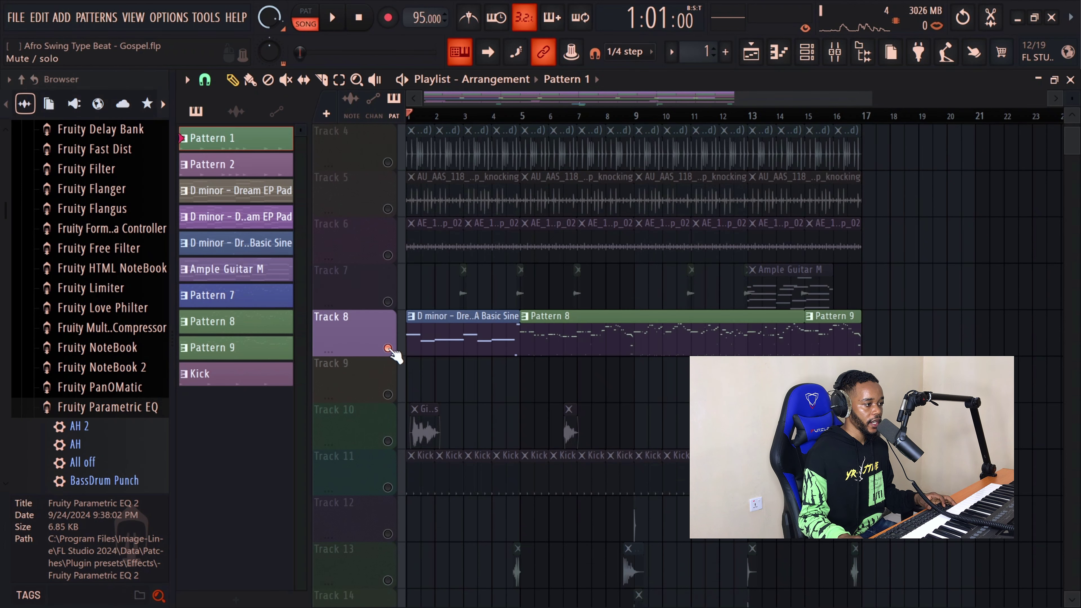
{"action": "left_click", "coordinate": [458, 339]}
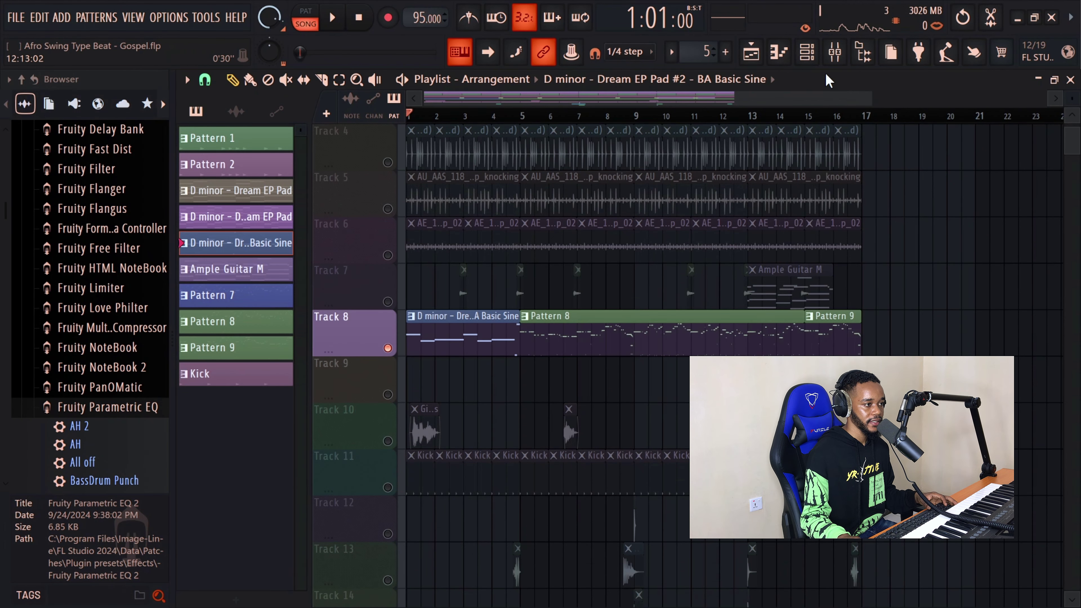
Step: Play Track 8 and view its BA Basic Sine clip's notes in the piano roll, ending with playback stopped
{"action": "key", "text": "space"}
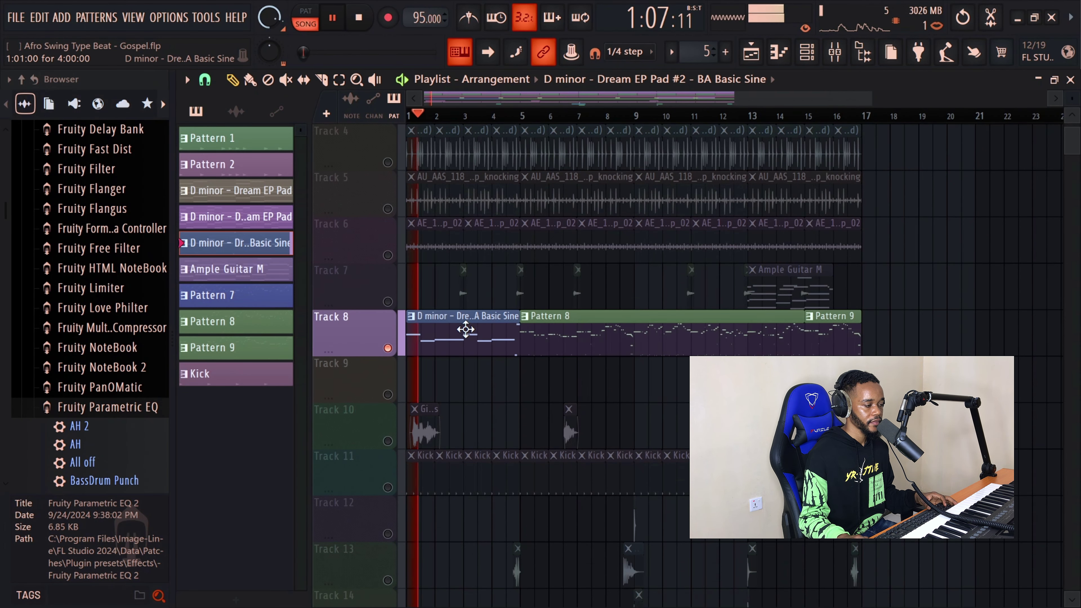
{"action": "double_click", "coordinate": [460, 323]}
{"action": "scroll", "coordinate": [487, 251], "scroll_direction": "down", "scroll_amount": 3}
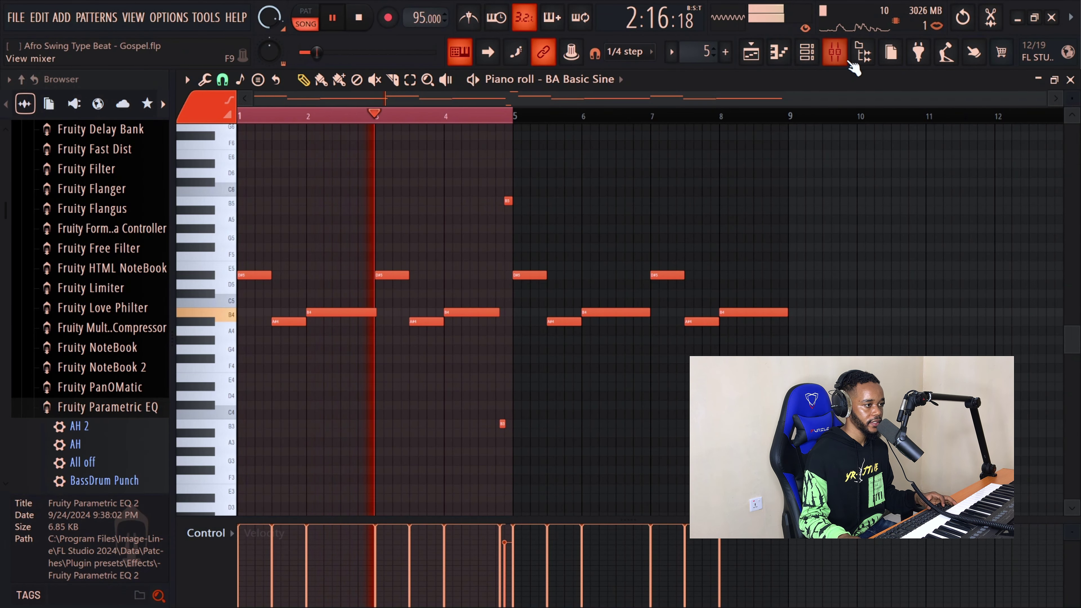
{"action": "key", "text": "space"}
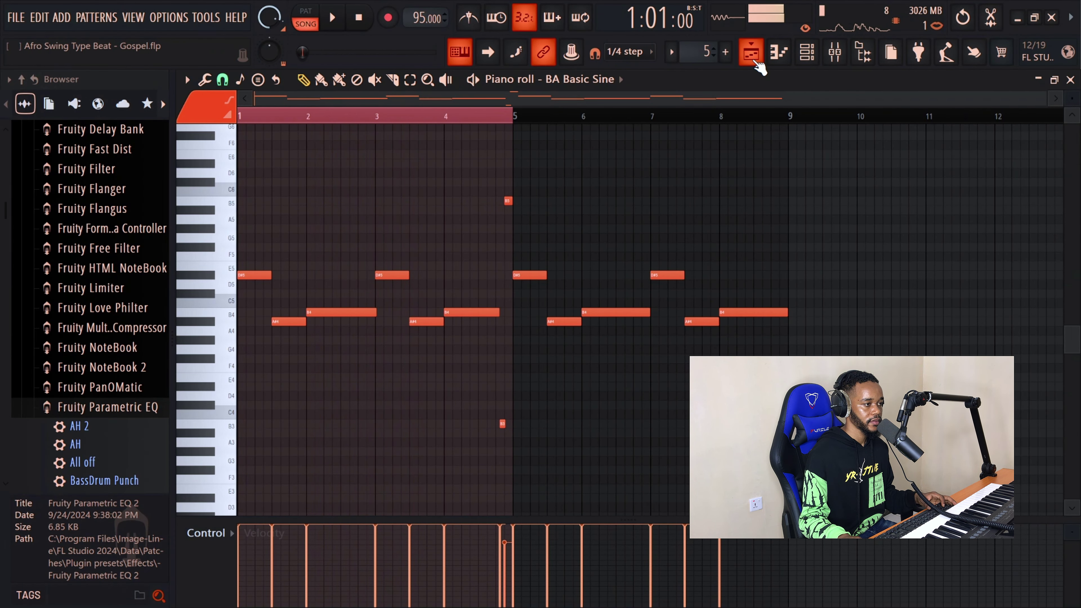
Step: Open the Pattern 8 clip on Track 8 in the piano roll and start playing its Bass notes
{"action": "left_click", "coordinate": [751, 51]}
{"action": "double_click", "coordinate": [575, 316]}
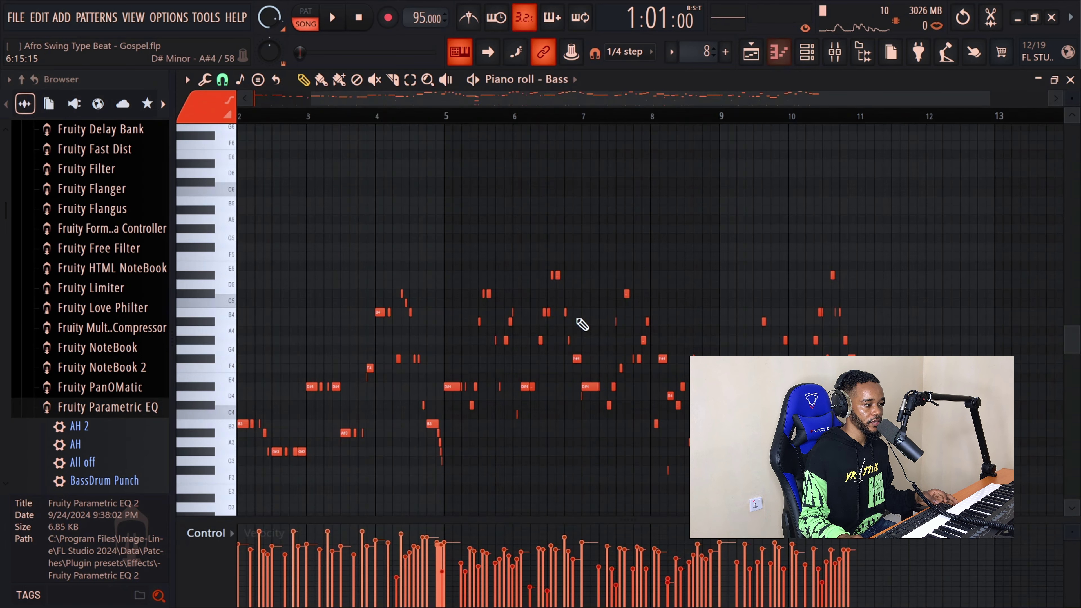
{"action": "key", "text": "space"}
{"action": "scroll", "coordinate": [330, 212], "scroll_direction": "down", "scroll_amount": 3}
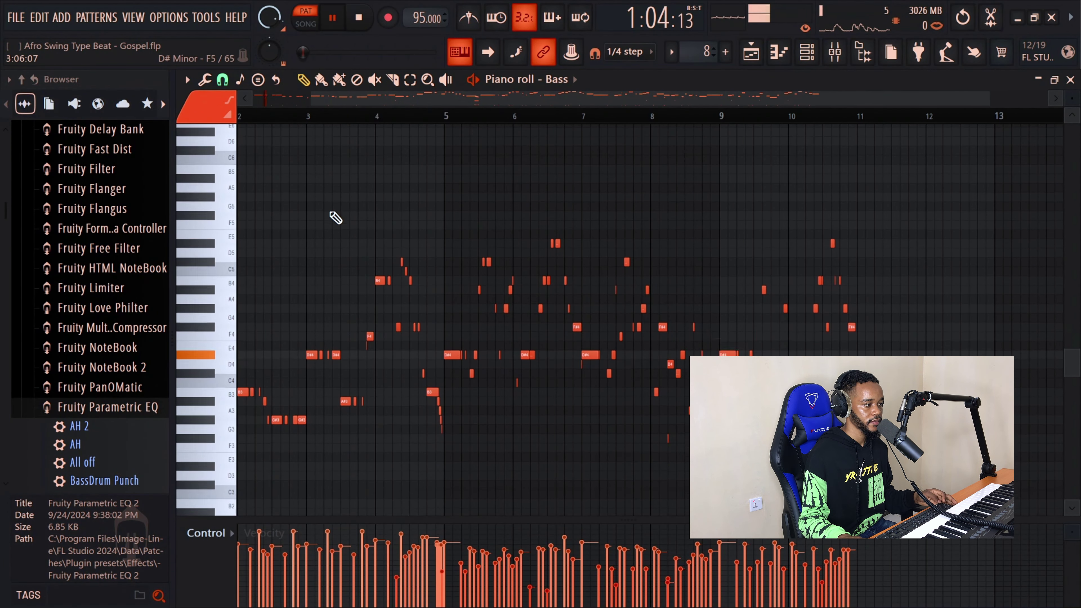
{"action": "scroll", "coordinate": [331, 212], "scroll_direction": "down", "scroll_amount": 2}
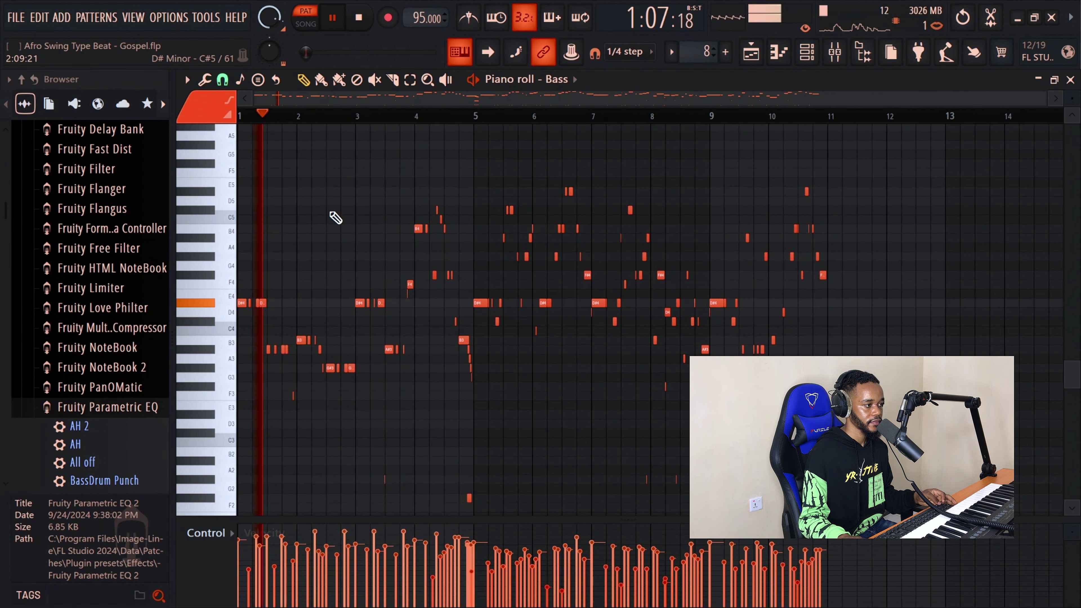
Step: Show the effect slots of the Bass mixer track while the pattern plays, and stop playback
{"action": "left_click", "coordinate": [841, 57]}
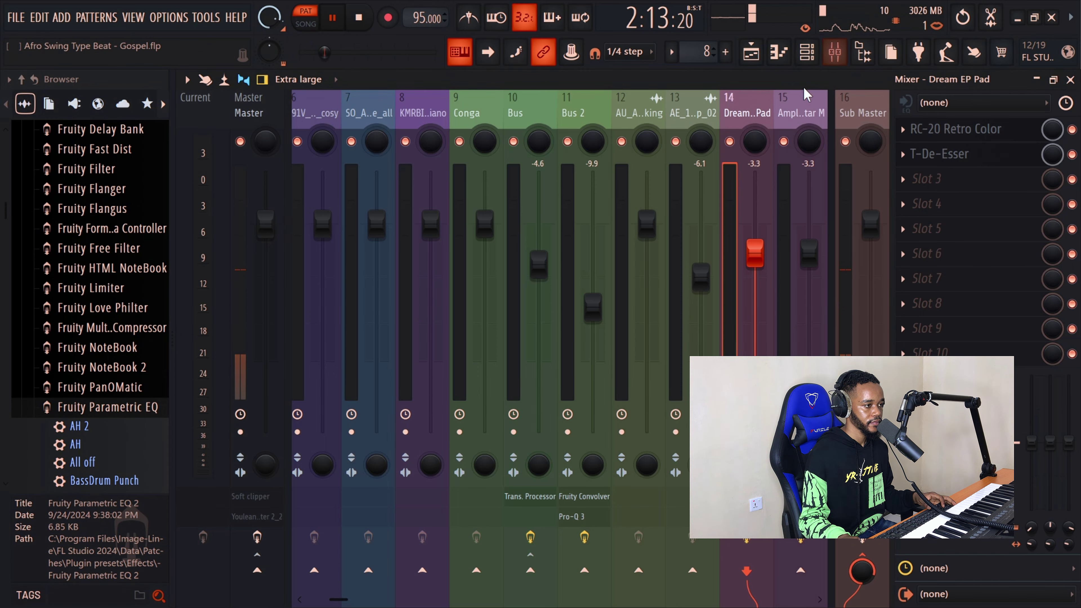
{"action": "scroll", "coordinate": [774, 114], "scroll_direction": "down", "scroll_amount": 13}
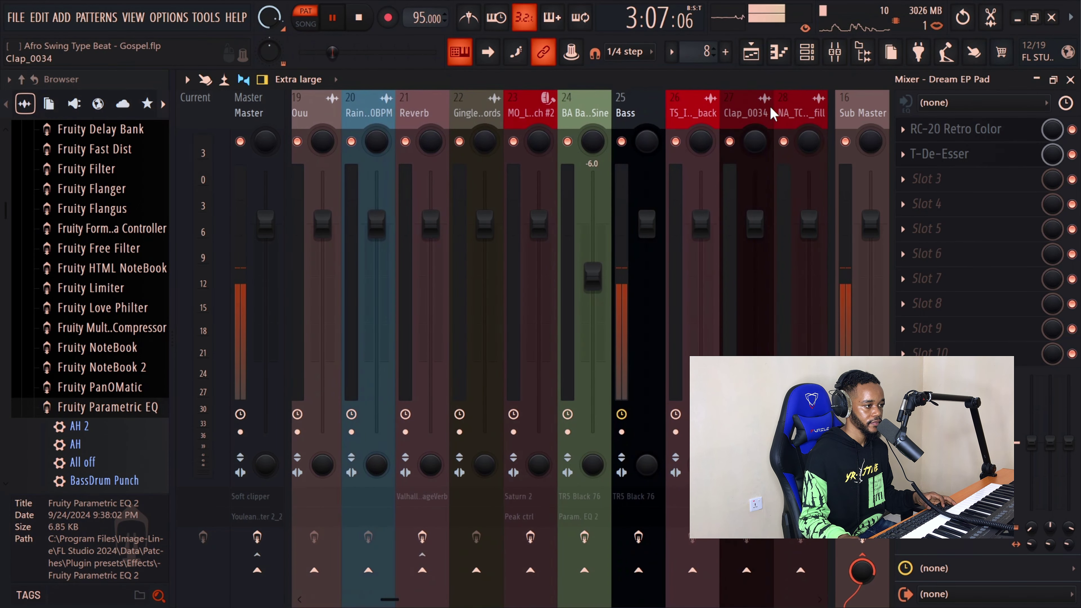
{"action": "left_click", "coordinate": [631, 114]}
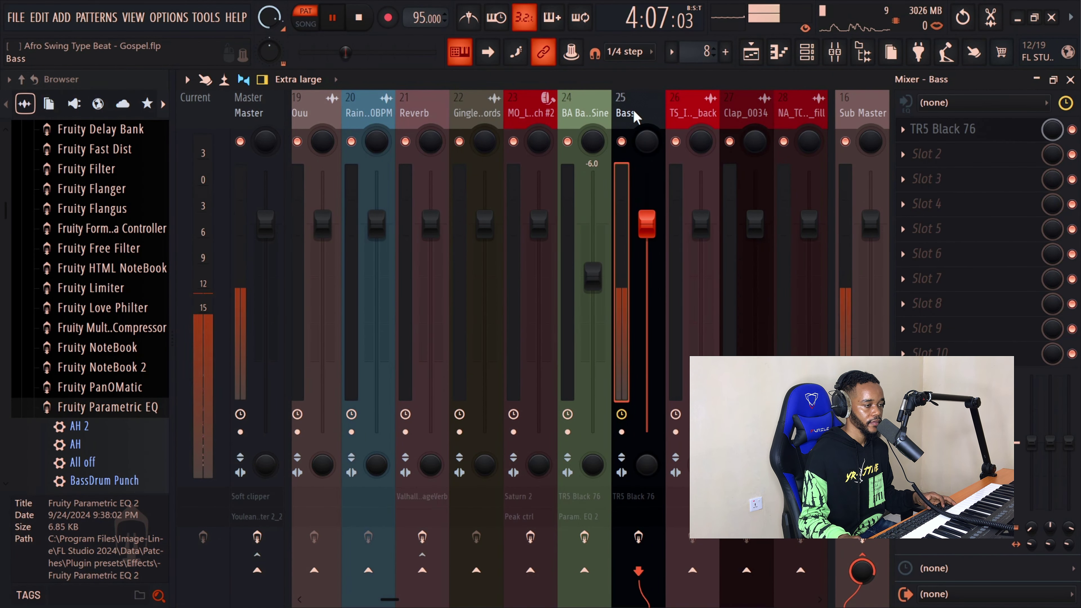
{"action": "key", "text": "space"}
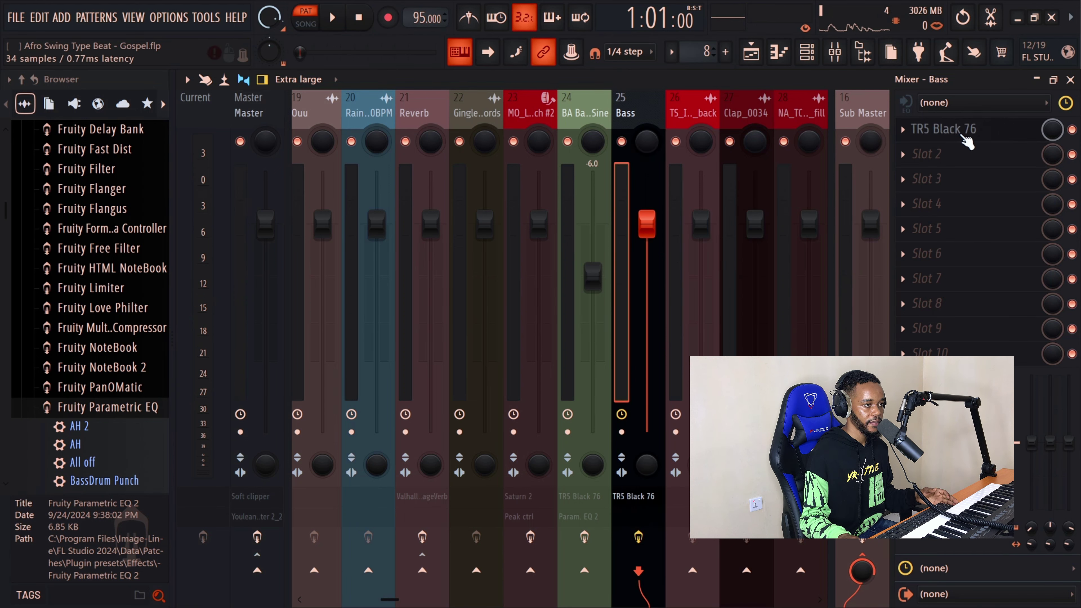
Step: Reopen Pattern 8 from the playlist and play through its Bass notes up close in the piano roll, ending with playback stopped
{"action": "left_click", "coordinate": [753, 60]}
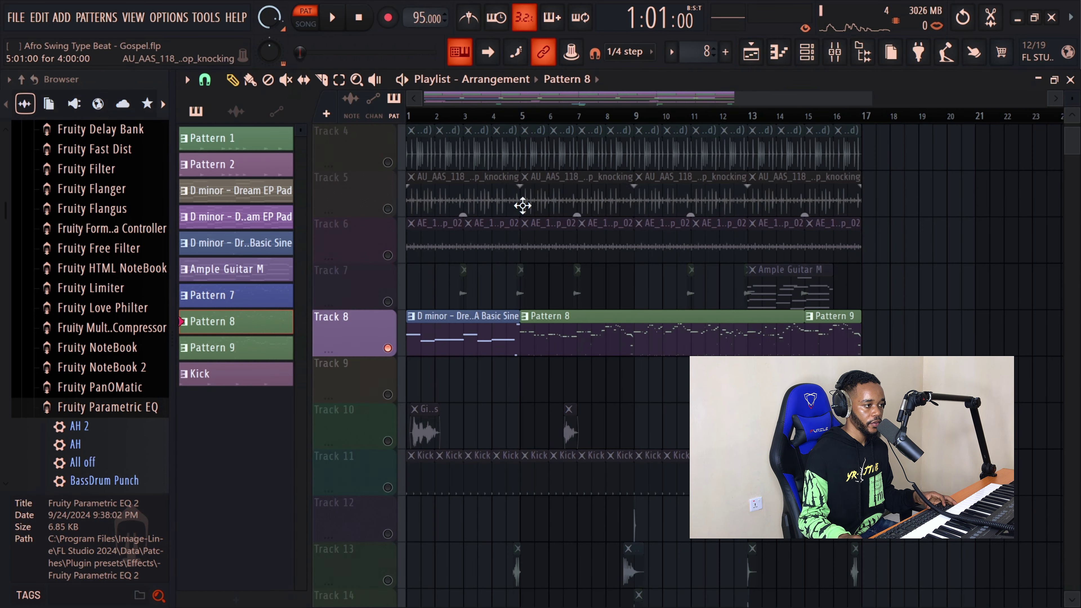
{"action": "double_click", "coordinate": [560, 326]}
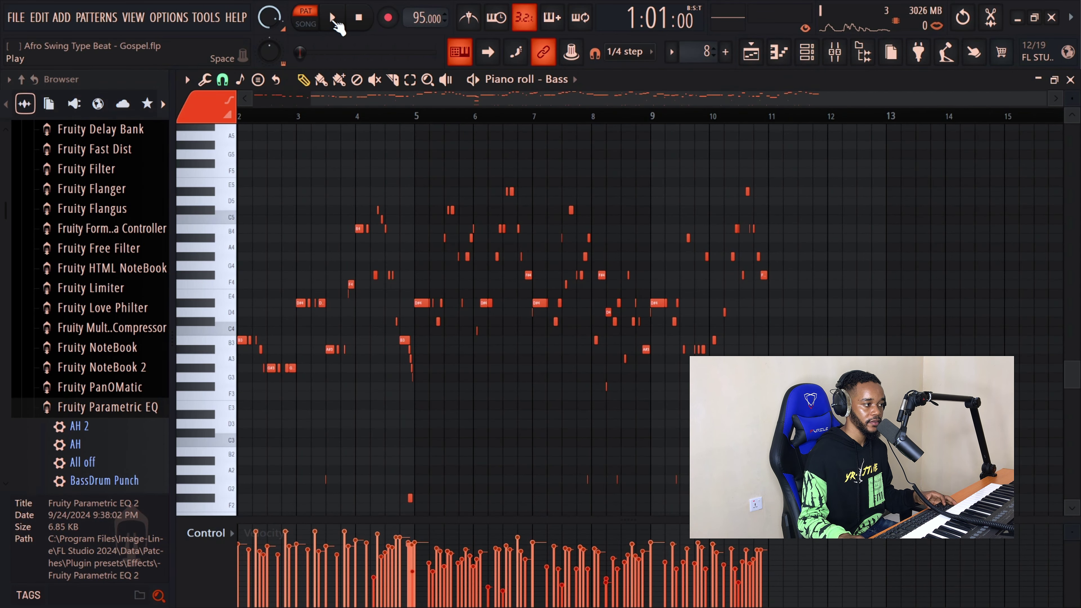
{"action": "left_click", "coordinate": [333, 19]}
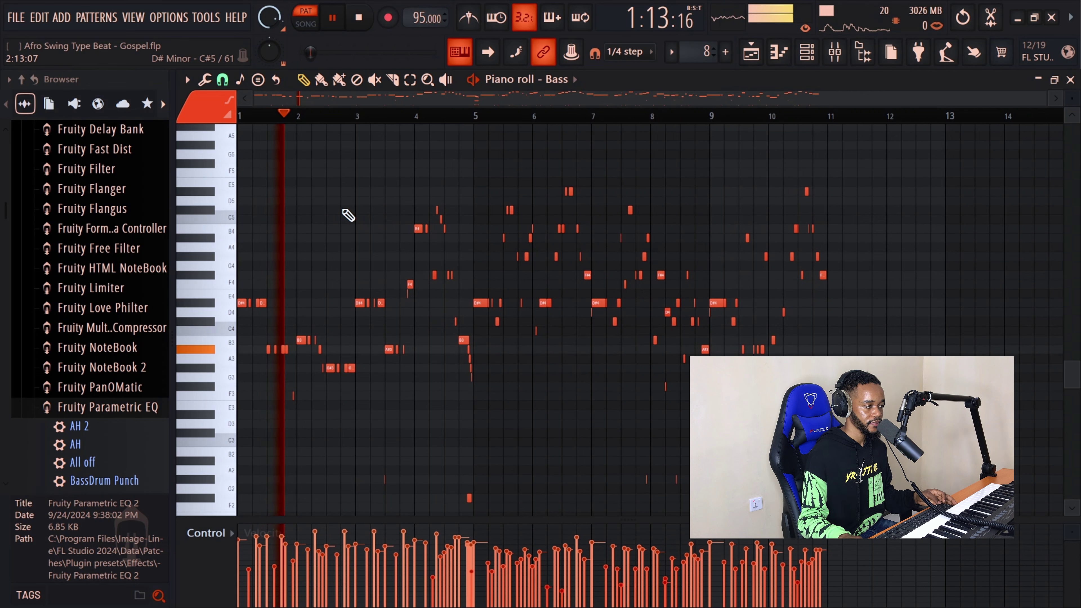
{"action": "scroll", "coordinate": [333, 216], "scroll_direction": "up", "scroll_amount": 2}
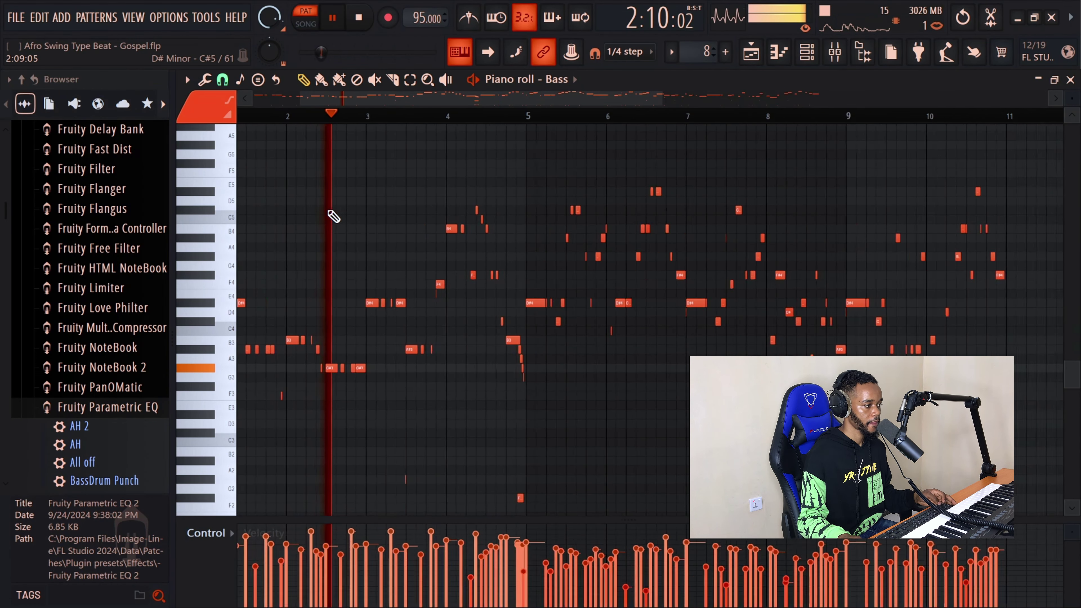
{"action": "scroll", "coordinate": [334, 217], "scroll_direction": "up", "scroll_amount": 2}
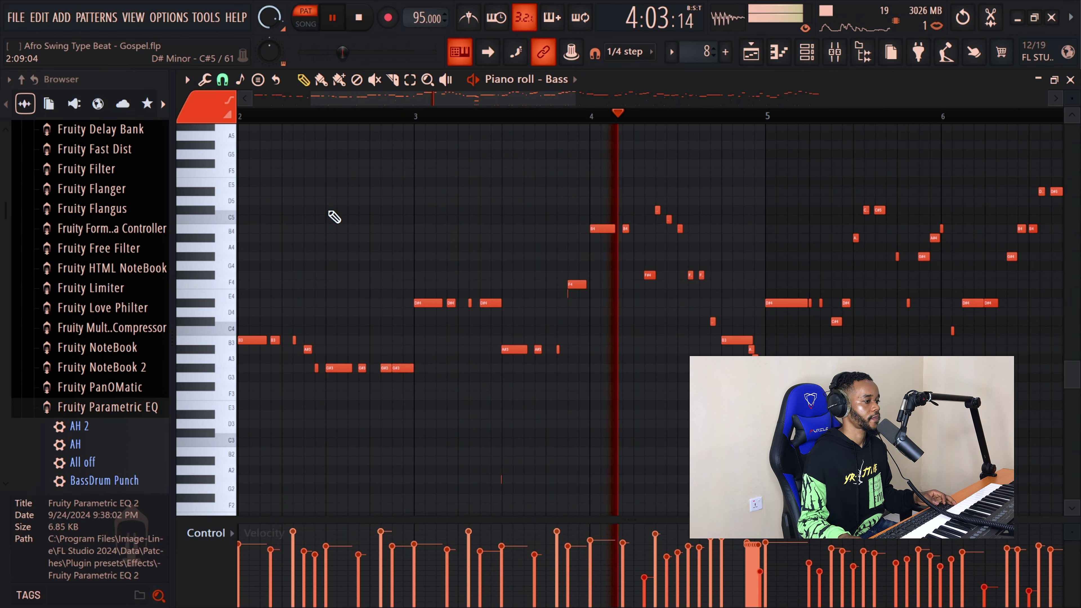
{"action": "scroll", "coordinate": [334, 217], "scroll_direction": "down", "scroll_amount": 2}
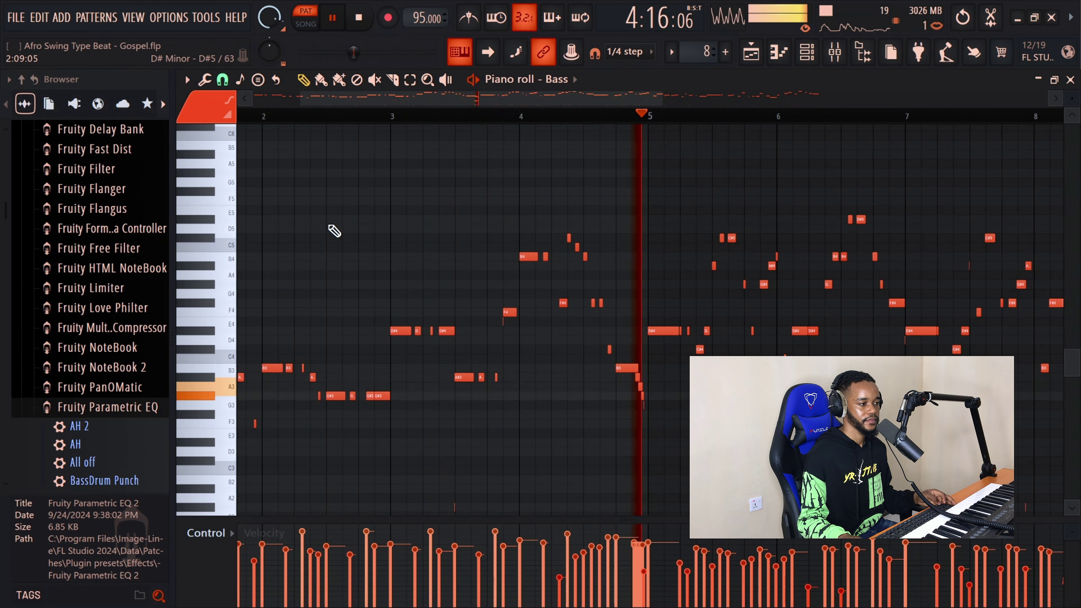
{"action": "scroll", "coordinate": [573, 317], "scroll_direction": "up", "scroll_amount": 4}
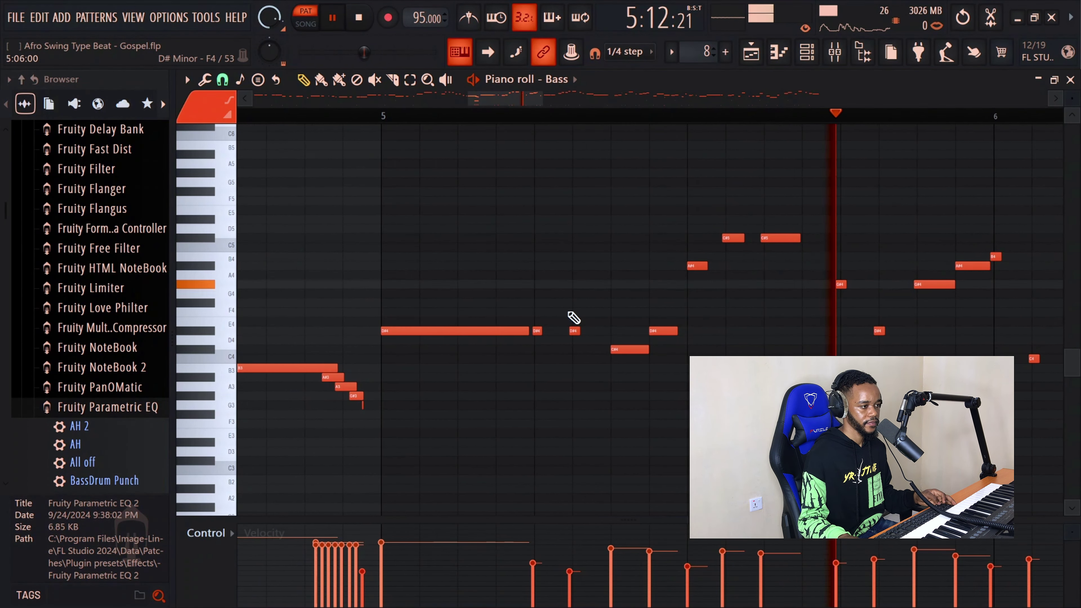
{"action": "scroll", "coordinate": [541, 307], "scroll_direction": "down", "scroll_amount": 4}
{"action": "scroll", "coordinate": [422, 176], "scroll_direction": "up", "scroll_amount": 4}
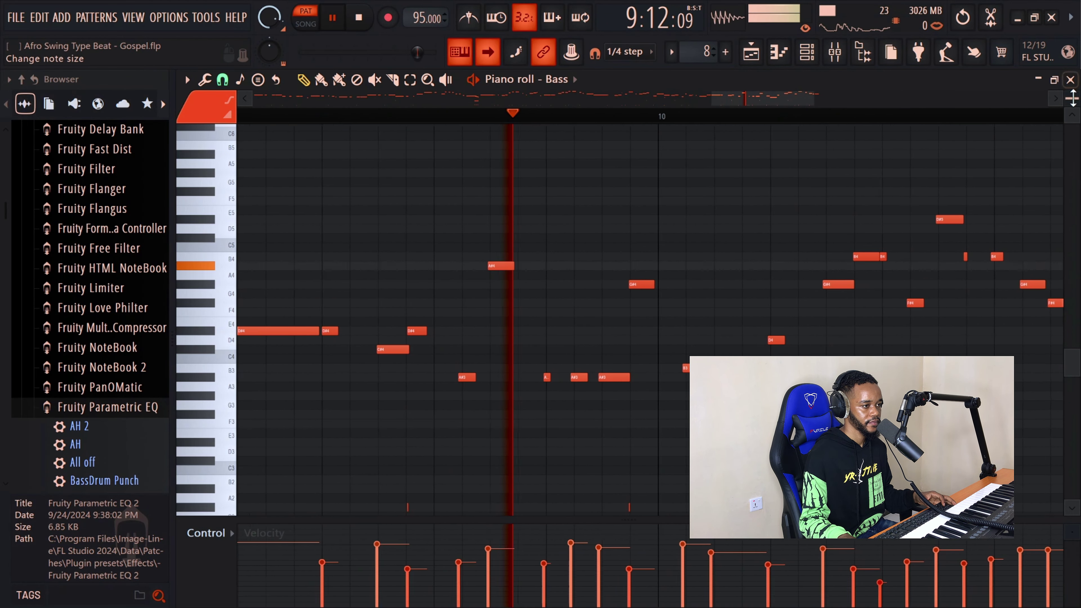
{"action": "left_click_drag", "start_coordinate": [1072, 98], "coordinate": [1073, 109]}
{"action": "scroll", "coordinate": [601, 295], "scroll_direction": "down", "scroll_amount": 2}
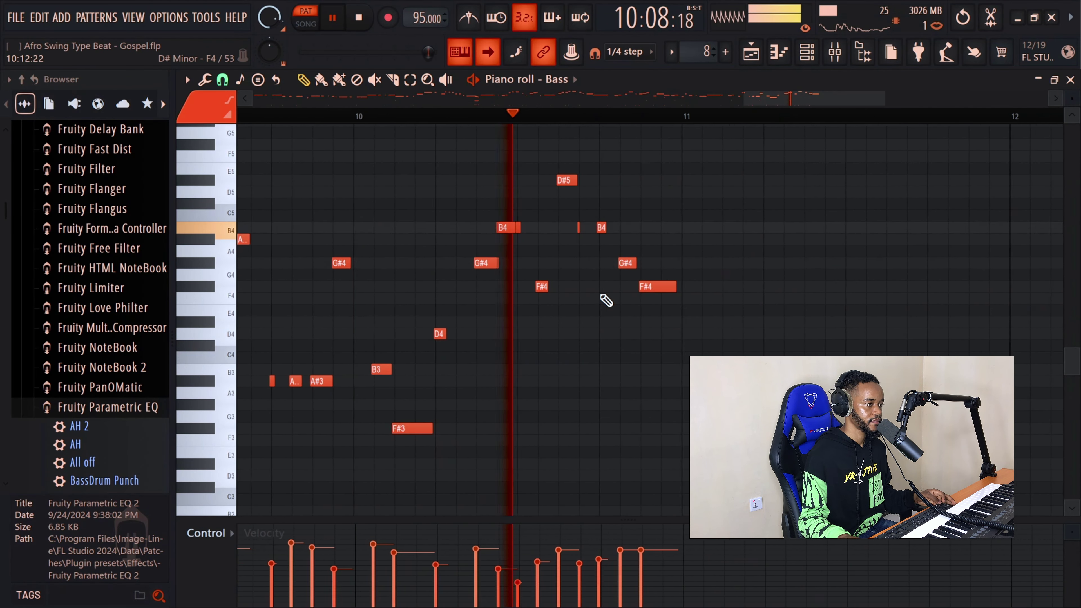
{"action": "key", "text": "space"}
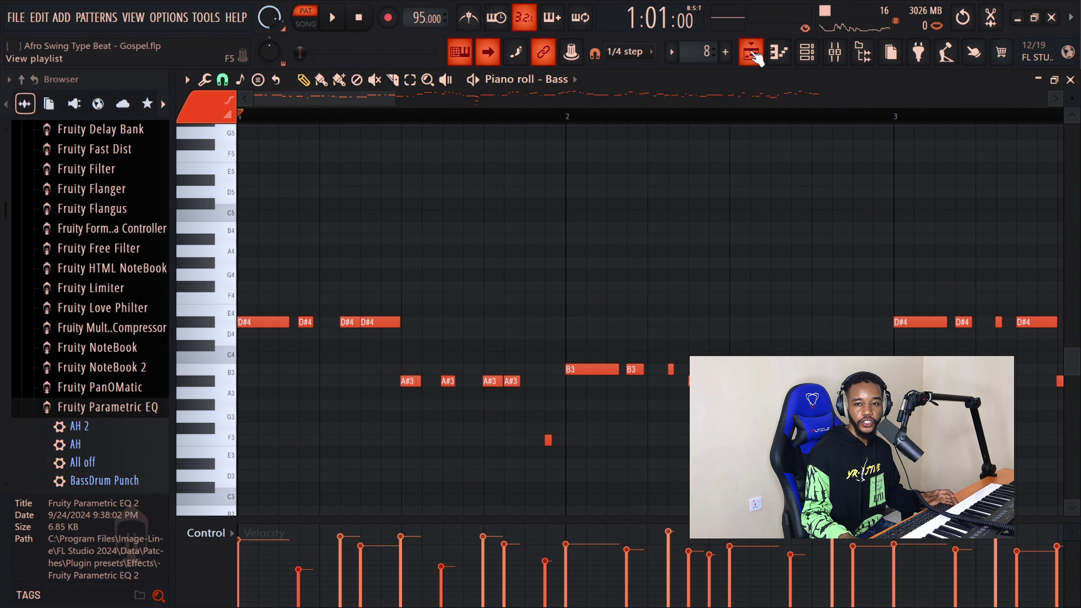
Step: Solo Track 11 in the playlist and play its Kick pattern in the piano roll
{"action": "left_click", "coordinate": [754, 56]}
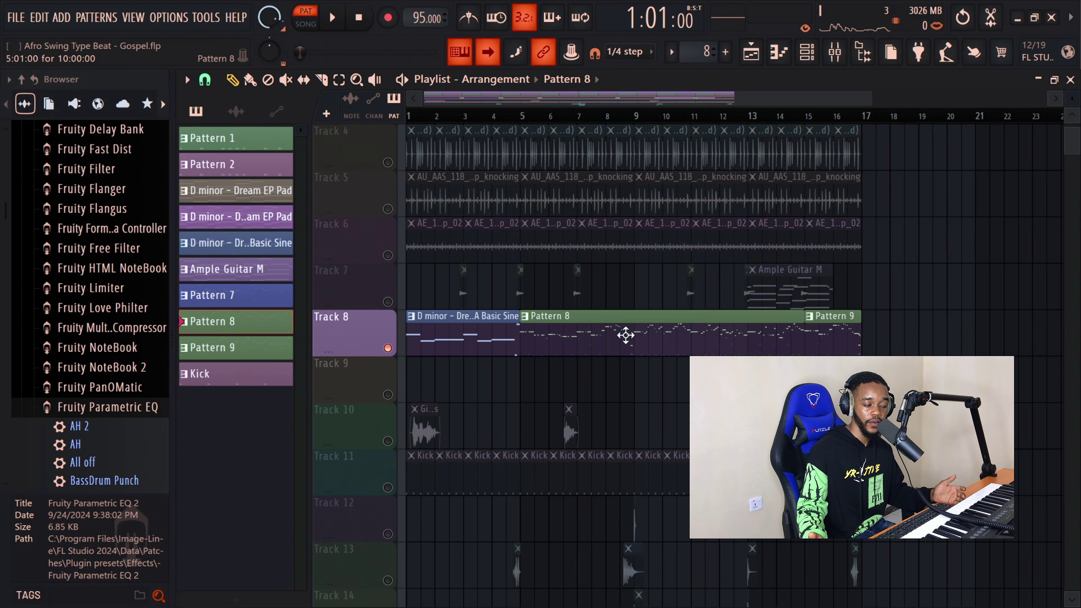
{"action": "right_click", "coordinate": [391, 488]}
{"action": "scroll", "coordinate": [410, 480], "scroll_direction": "up", "scroll_amount": 5}
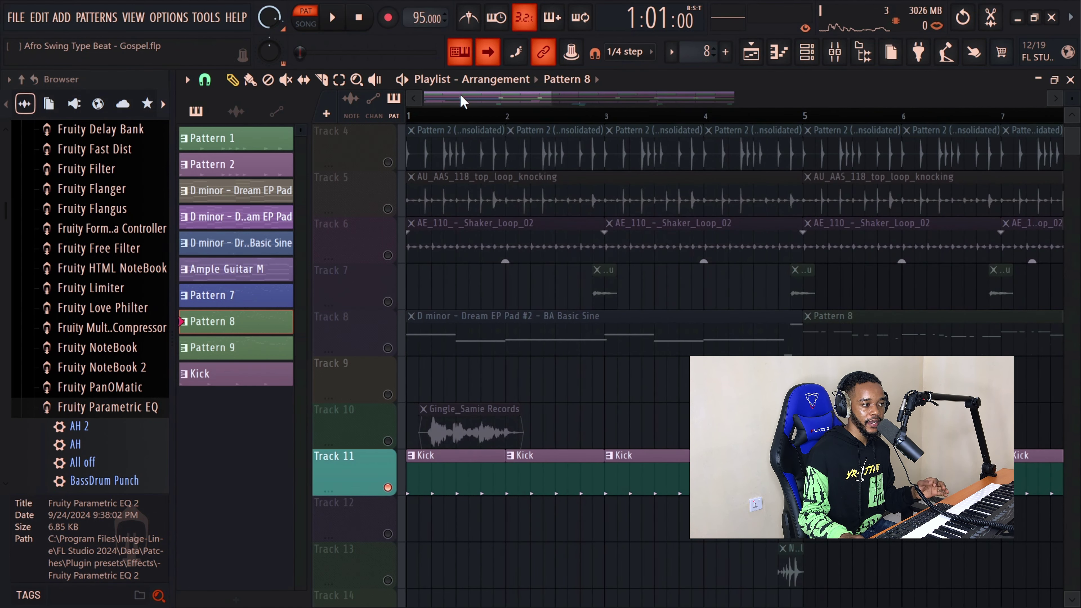
{"action": "double_click", "coordinate": [449, 479]}
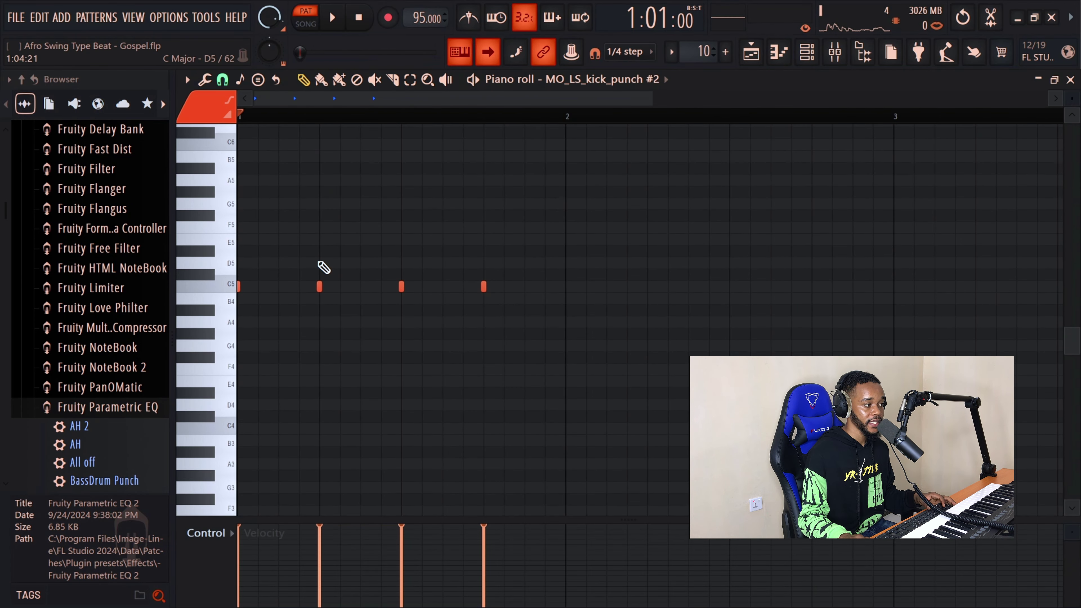
{"action": "key", "text": "space"}
{"action": "key", "text": "space"}
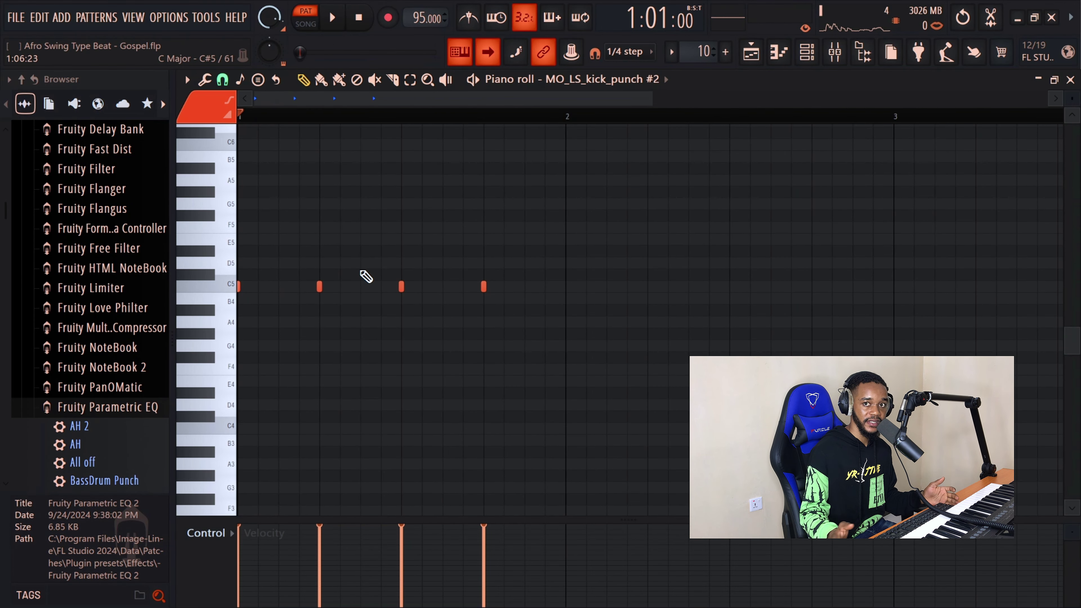
{"action": "key", "text": "space"}
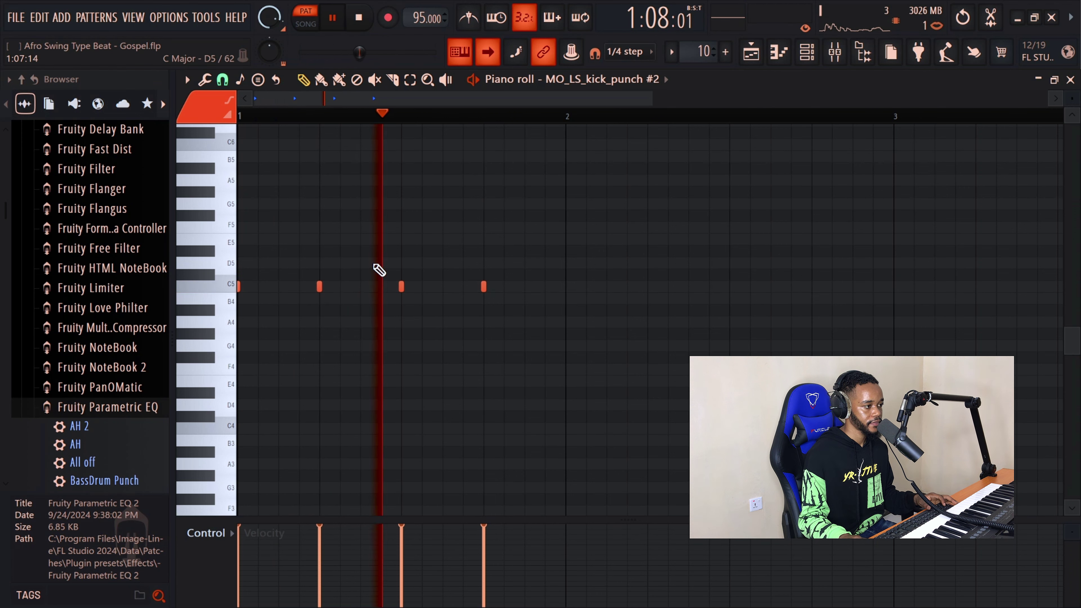
{"action": "key", "text": "space"}
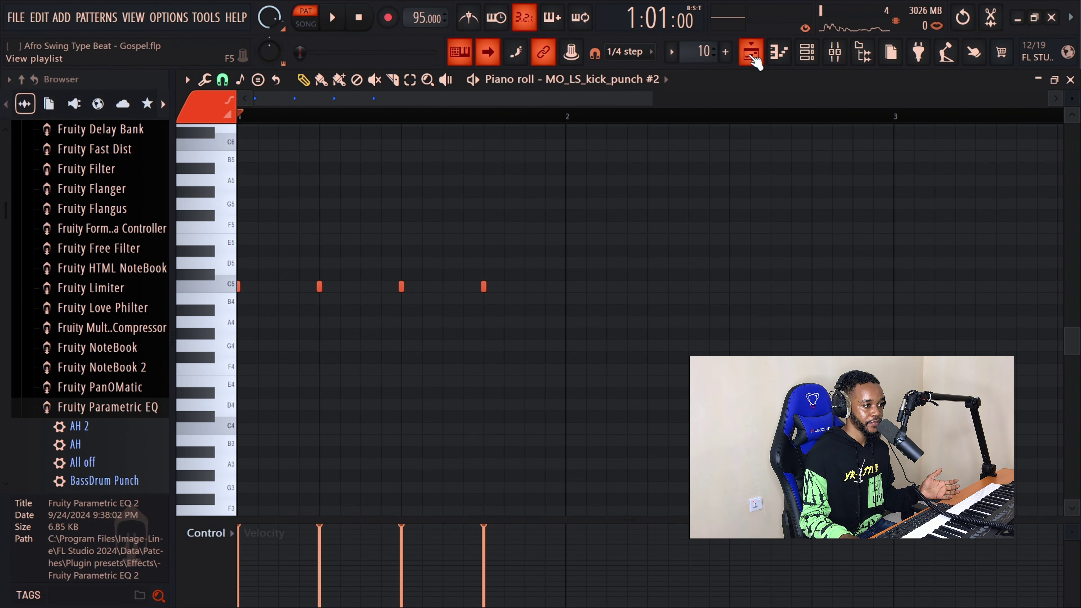
Step: Play the kick with the mixer open, find its MO_LS_kick_punch #2 track and show its effect slots
{"action": "left_click", "coordinate": [751, 52]}
{"action": "left_click", "coordinate": [836, 59]}
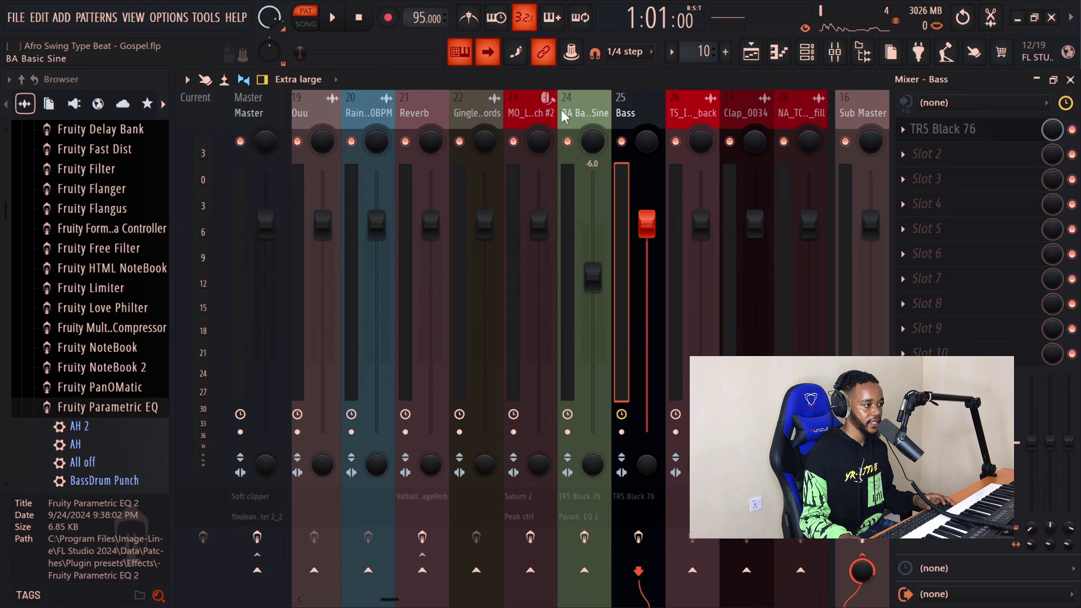
{"action": "scroll", "coordinate": [565, 117], "scroll_direction": "up", "scroll_amount": 4}
{"action": "key", "text": "space"}
{"action": "scroll", "coordinate": [564, 116], "scroll_direction": "down", "scroll_amount": 6}
{"action": "scroll", "coordinate": [565, 117], "scroll_direction": "up", "scroll_amount": 7}
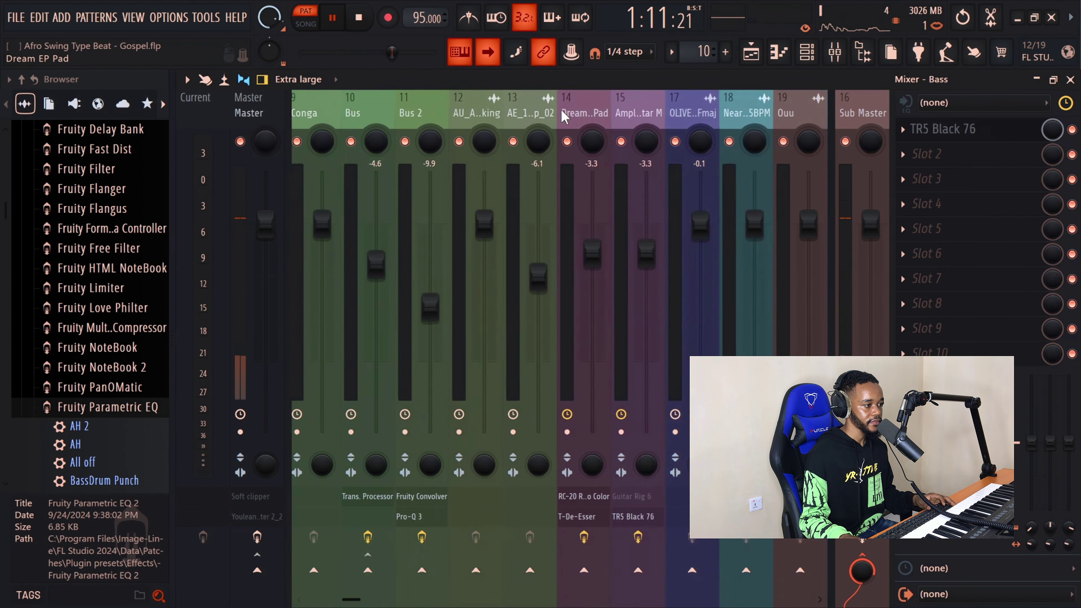
{"action": "scroll", "coordinate": [564, 117], "scroll_direction": "down", "scroll_amount": 8}
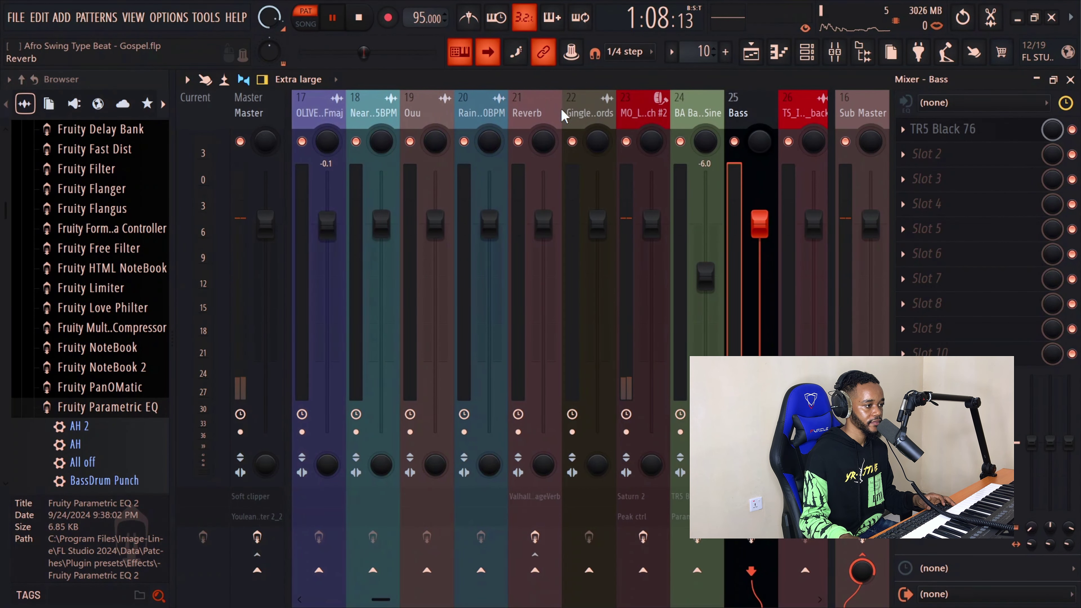
{"action": "left_click", "coordinate": [641, 133]}
{"action": "key", "text": "space"}
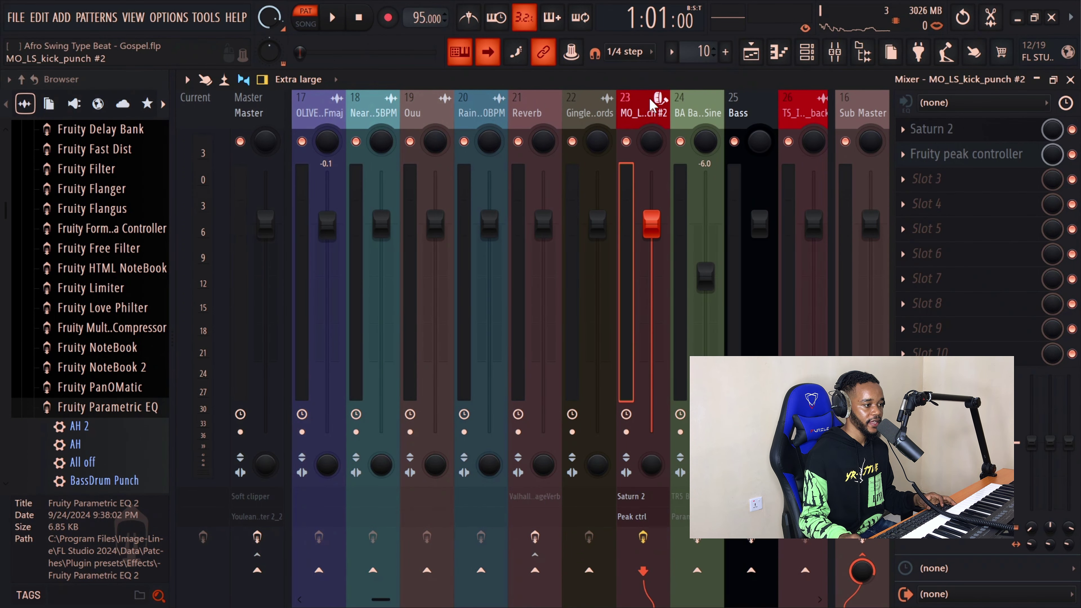
Step: Play the kick again to watch its mixer level, and stop playback
{"action": "key", "text": "space"}
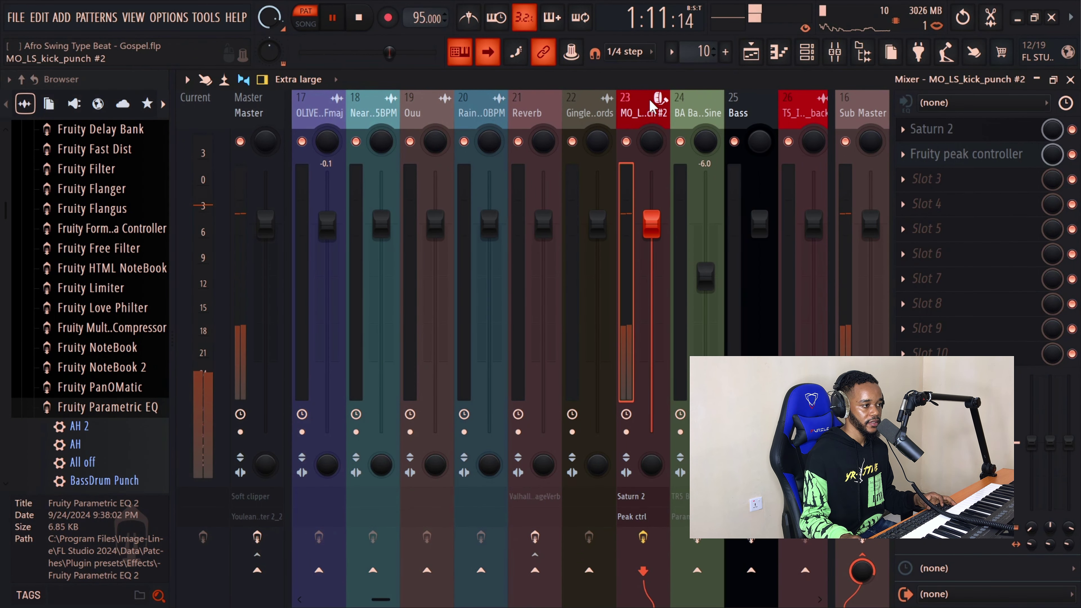
{"action": "scroll", "coordinate": [650, 99], "scroll_direction": "down", "scroll_amount": 3}
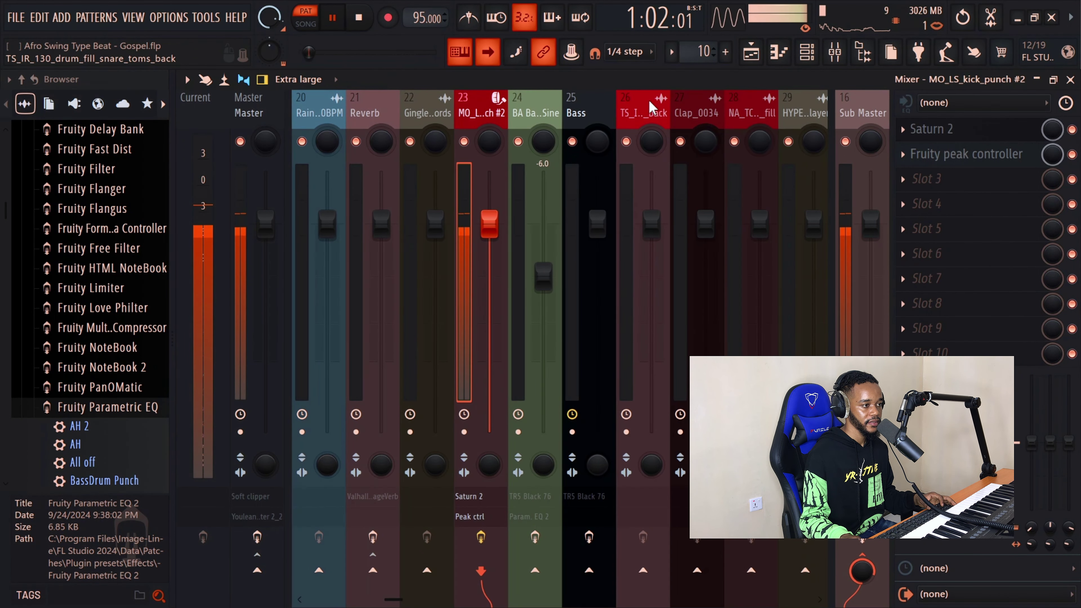
{"action": "key", "text": "space"}
Step: Reopen the mixer and select the MO_LS_kick_punch #2 track to show its Saturn 2 and Fruity peak controller effects
{"action": "left_click", "coordinate": [834, 61]}
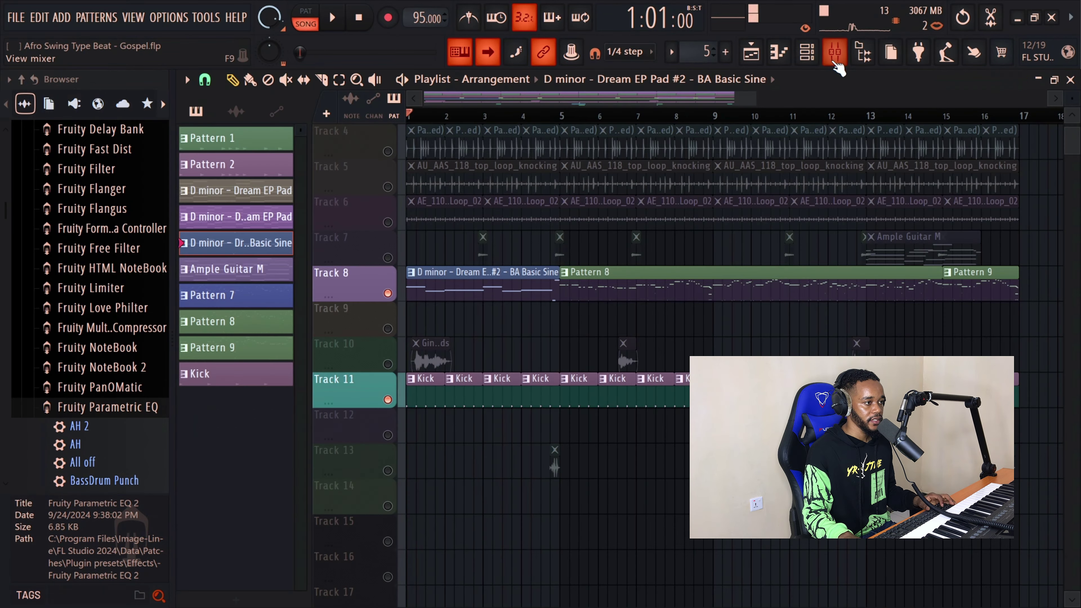
{"action": "left_click", "coordinate": [834, 61]}
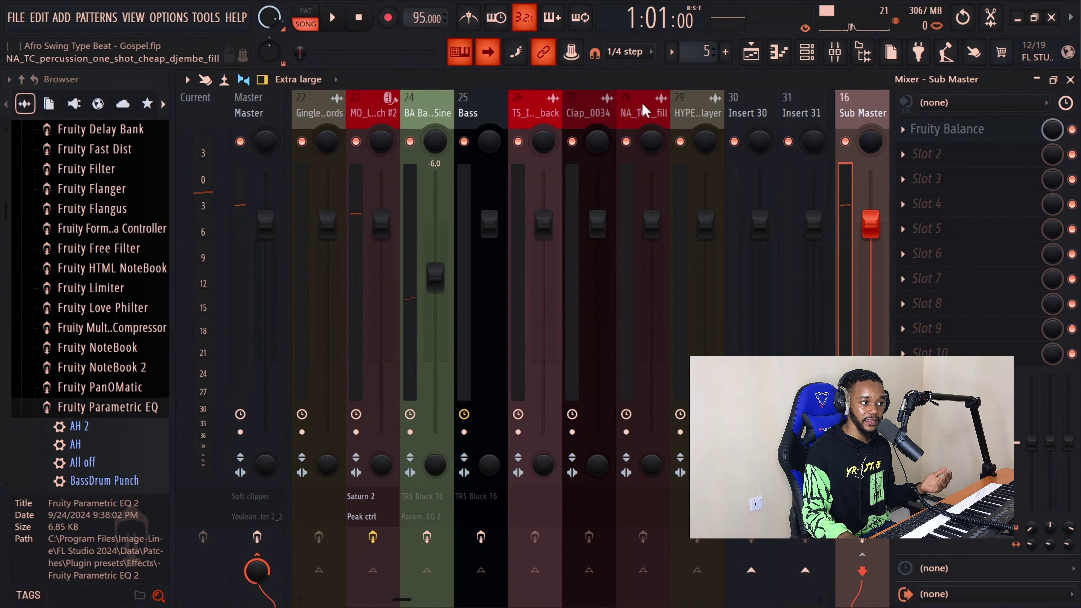
{"action": "scroll", "coordinate": [681, 105], "scroll_direction": "up", "scroll_amount": 6}
{"action": "left_click", "coordinate": [680, 113]}
{"action": "scroll", "coordinate": [680, 113], "scroll_direction": "down", "scroll_amount": 3}
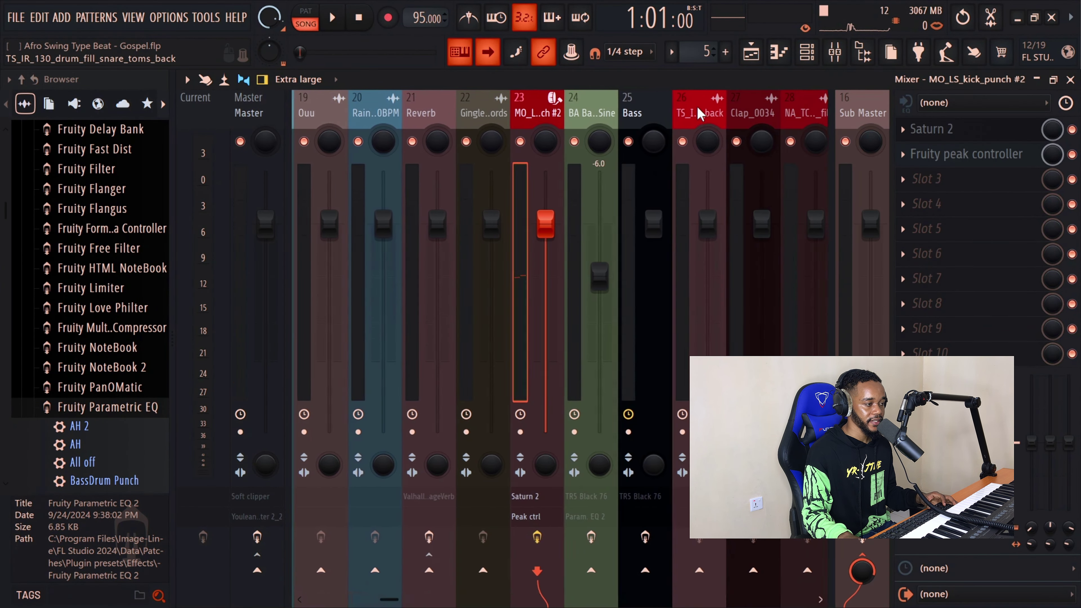
Step: Play the kick and bass, select the BA Basic Sine mixer track, and watch its Fruity parametric EQ 2 curve during playback
{"action": "key", "text": "space"}
{"action": "key", "text": "space"}
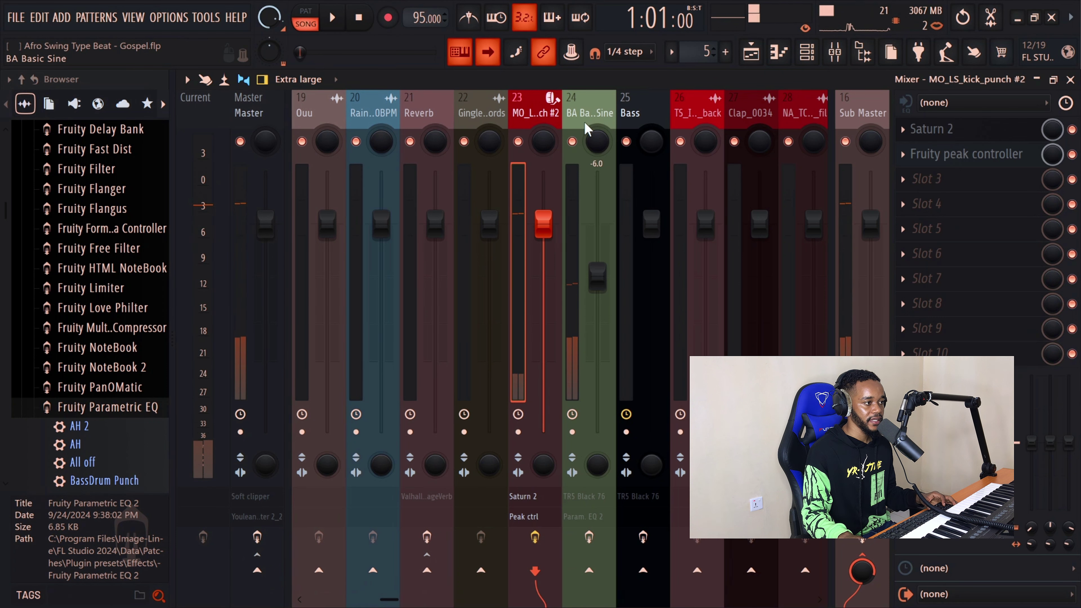
{"action": "left_click", "coordinate": [592, 114]}
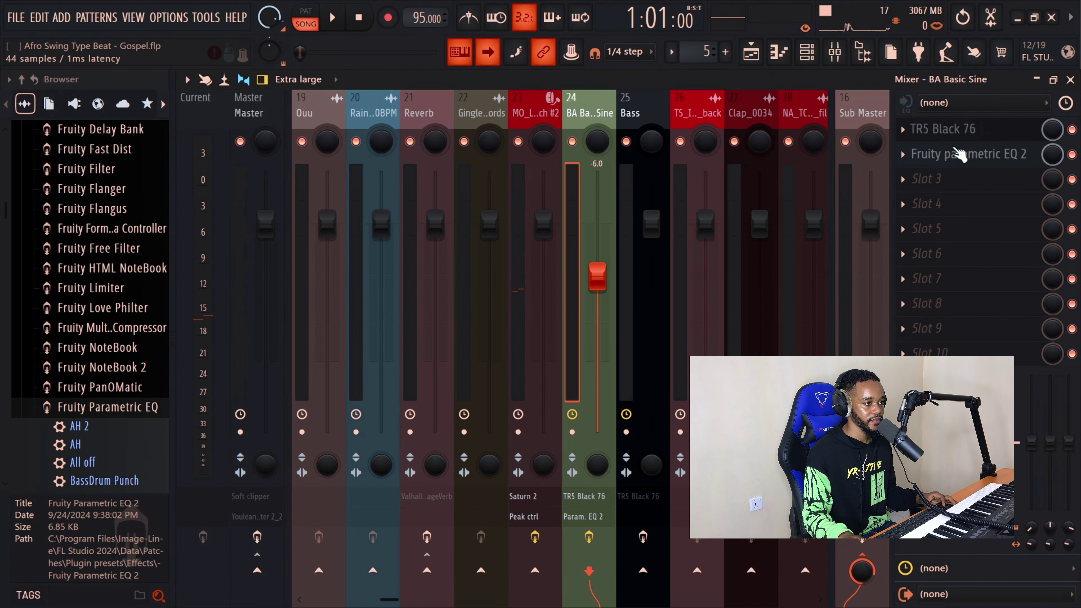
{"action": "left_click", "coordinate": [967, 160]}
{"action": "key", "text": "space"}
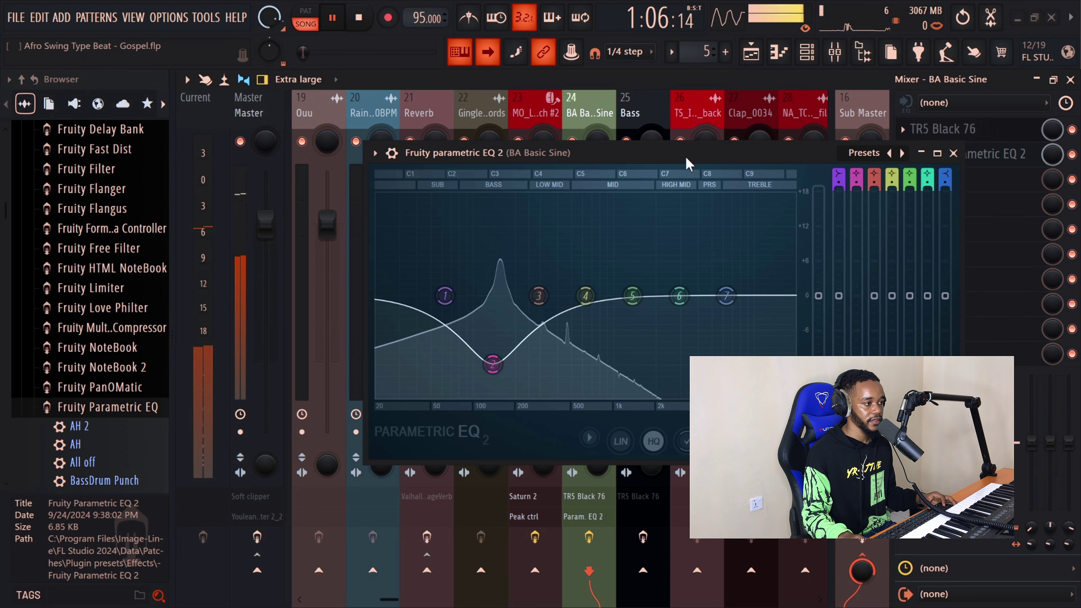
{"action": "key", "text": "space"}
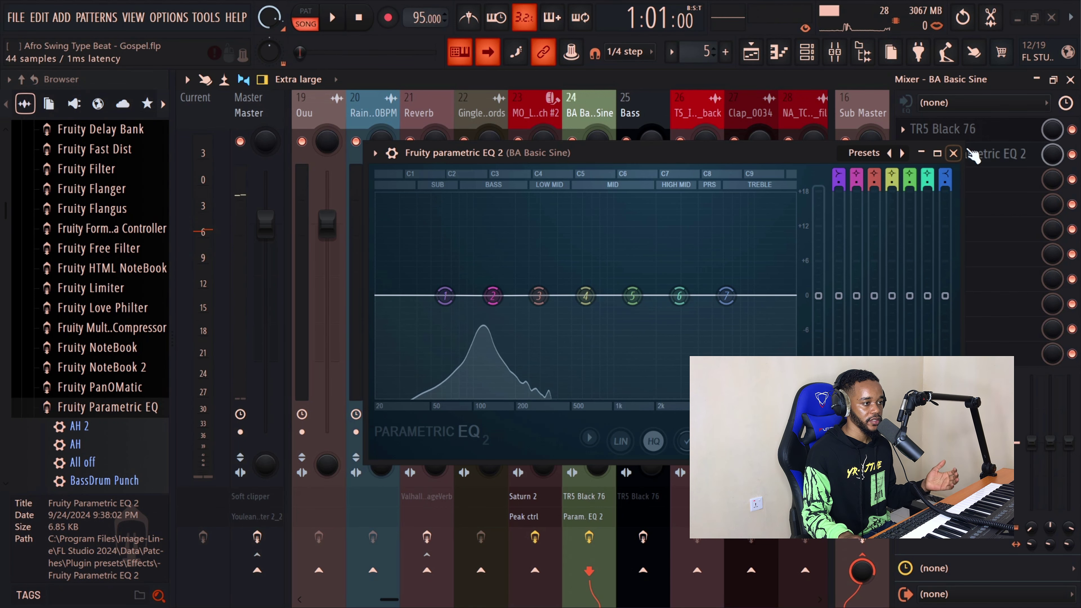
{"action": "left_click", "coordinate": [953, 152]}
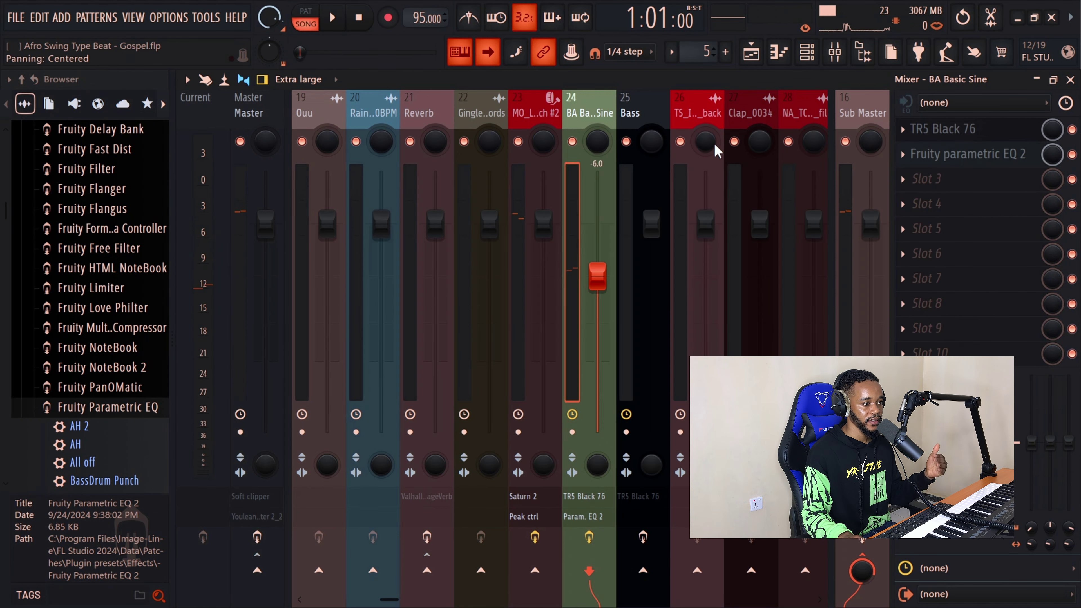
Step: Solo Track 13 in the playlist and play its first clip near the end of bar 4
{"action": "left_click", "coordinate": [751, 58]}
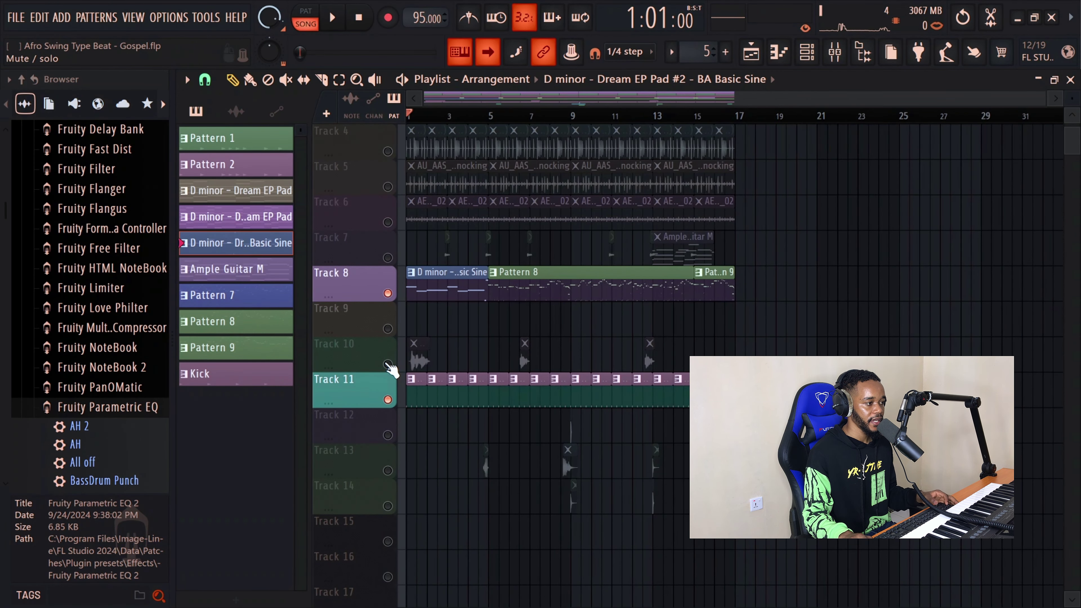
{"action": "scroll", "coordinate": [511, 399], "scroll_direction": "down", "scroll_amount": 2}
{"action": "right_click", "coordinate": [388, 399]}
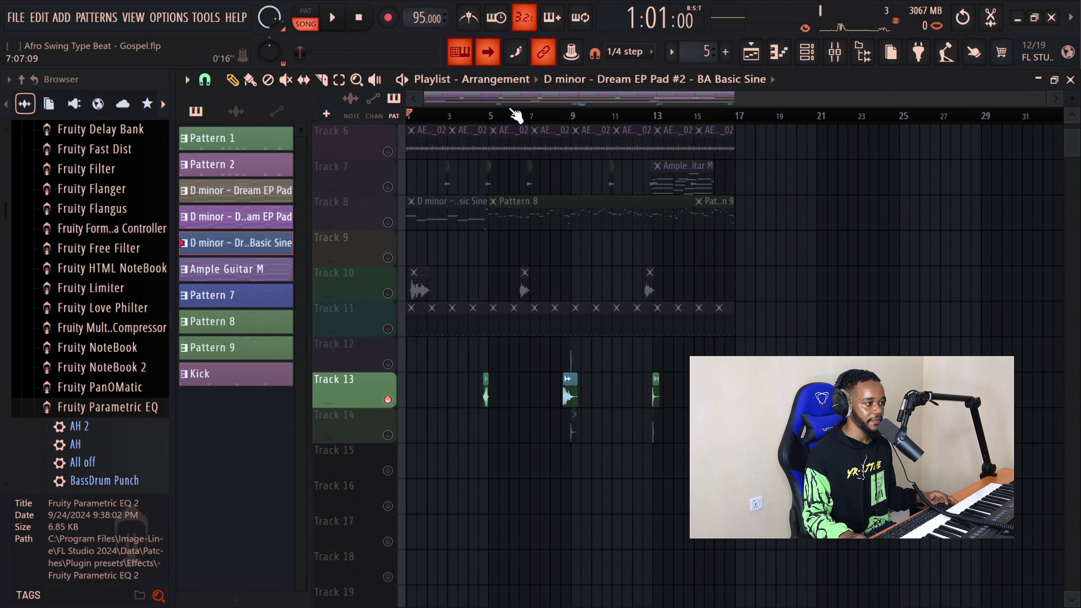
{"action": "left_click", "coordinate": [480, 114]}
{"action": "key", "text": "space"}
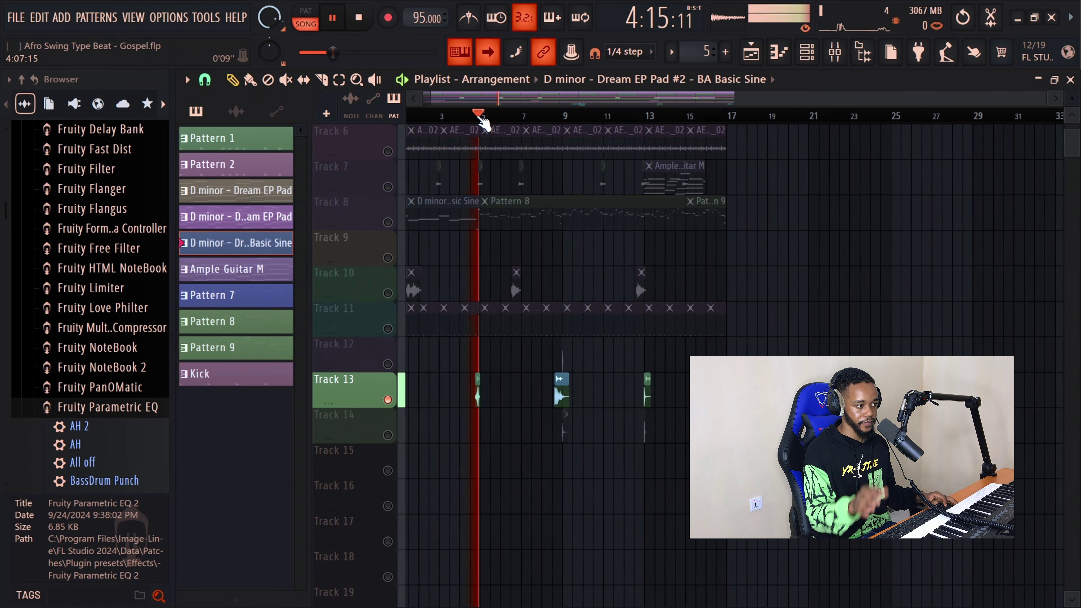
{"action": "key", "text": "space"}
Step: Play the TS_IR_130 drum fill clip on Track 13 just before bar 9
{"action": "scroll", "coordinate": [562, 272], "scroll_direction": "up", "scroll_amount": 4}
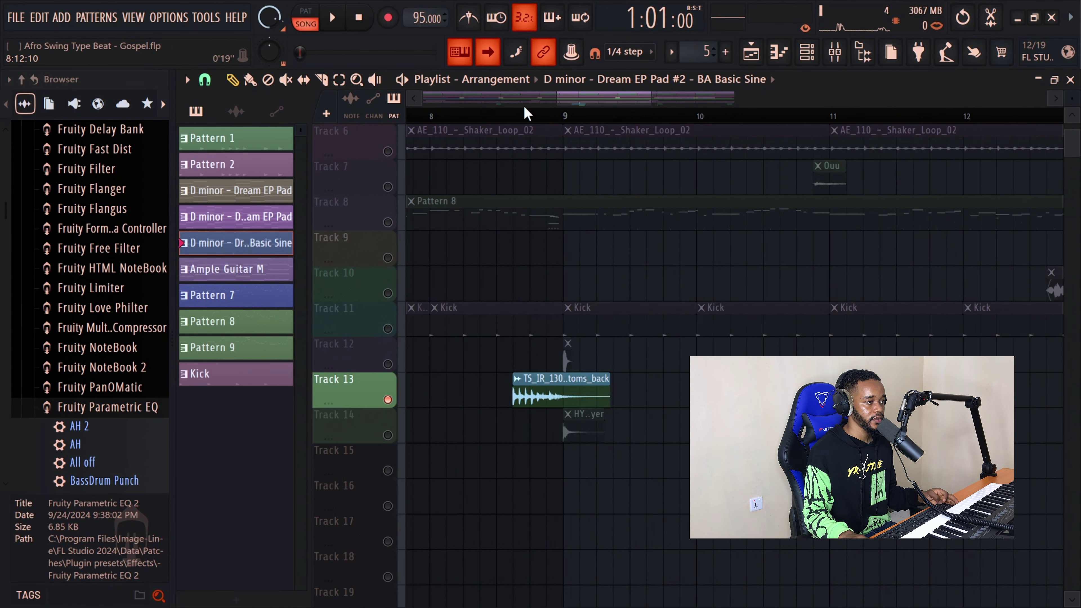
{"action": "left_click", "coordinate": [515, 114]}
{"action": "key", "text": "space"}
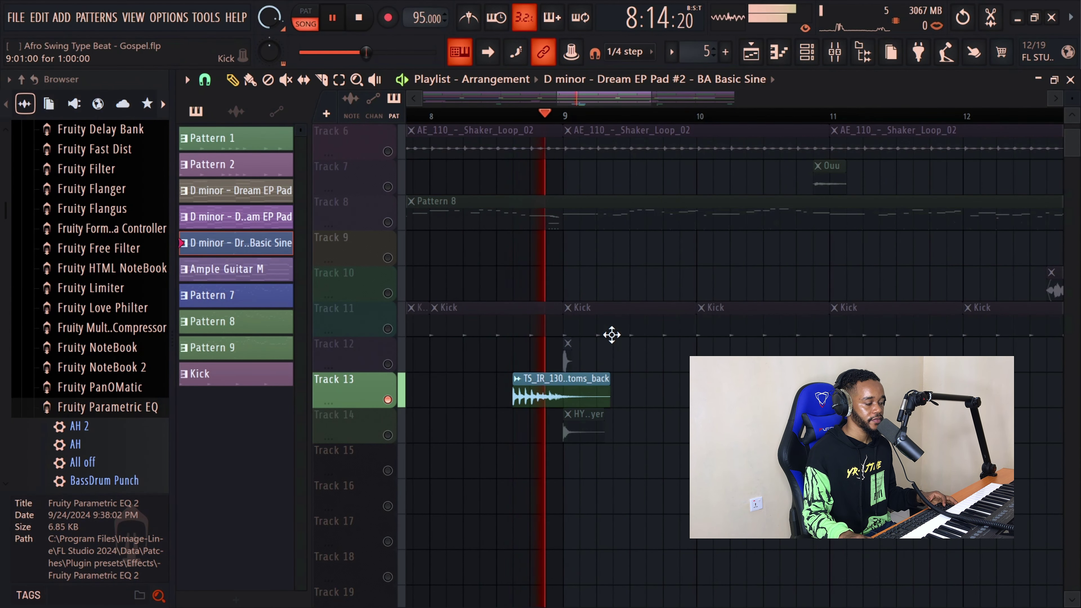
{"action": "key", "text": "space"}
Step: Enable Tracks 12 and 14 alongside Track 13 and play the drum fill with its layered hits at bar 9
{"action": "left_click", "coordinate": [388, 364]}
{"action": "left_click", "coordinate": [388, 434]}
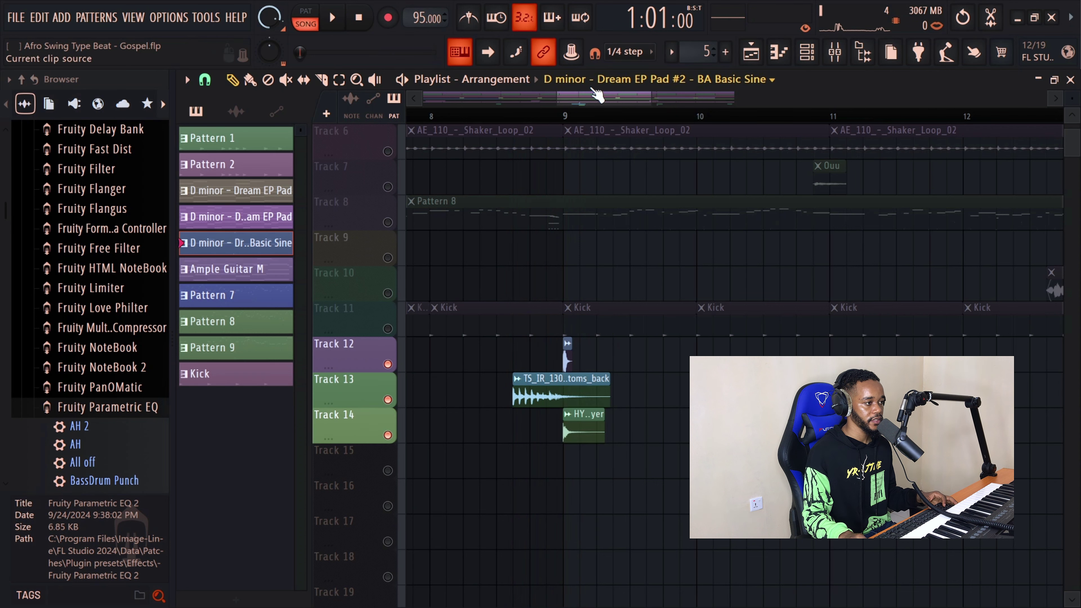
{"action": "key", "text": "space"}
{"action": "scroll", "coordinate": [548, 243], "scroll_direction": "up", "scroll_amount": 1}
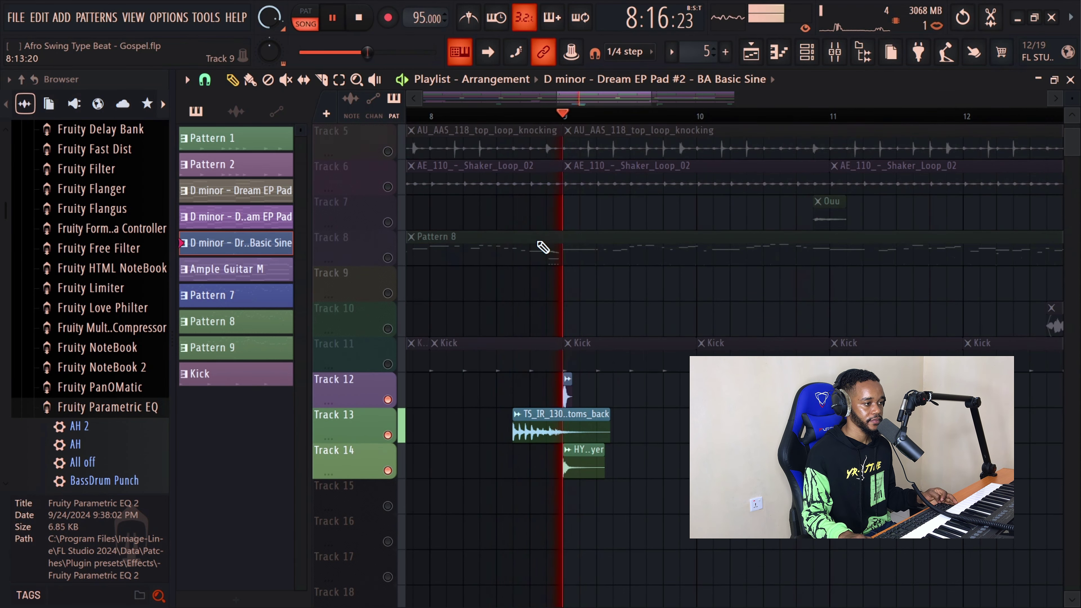
{"action": "scroll", "coordinate": [533, 241], "scroll_direction": "down", "scroll_amount": 4}
{"action": "scroll", "coordinate": [655, 219], "scroll_direction": "up", "scroll_amount": 5}
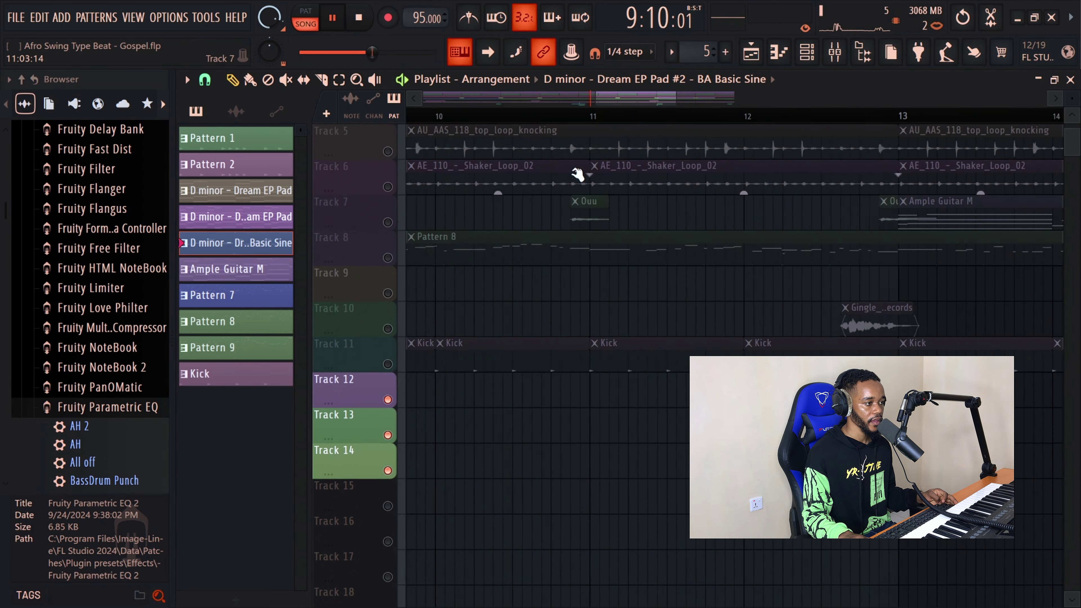
Step: Solo Track 7 and play its Ouu vocal clip just before bar 11
{"action": "left_click", "coordinate": [555, 115]}
{"action": "key", "text": "space"}
{"action": "left_click", "coordinate": [388, 222]}
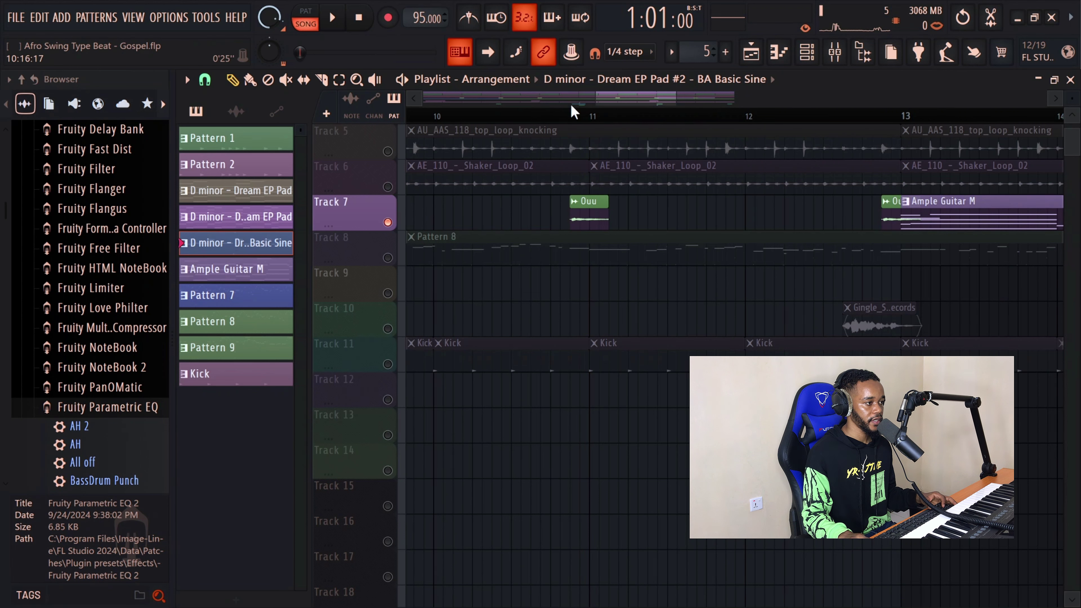
{"action": "key", "text": "space"}
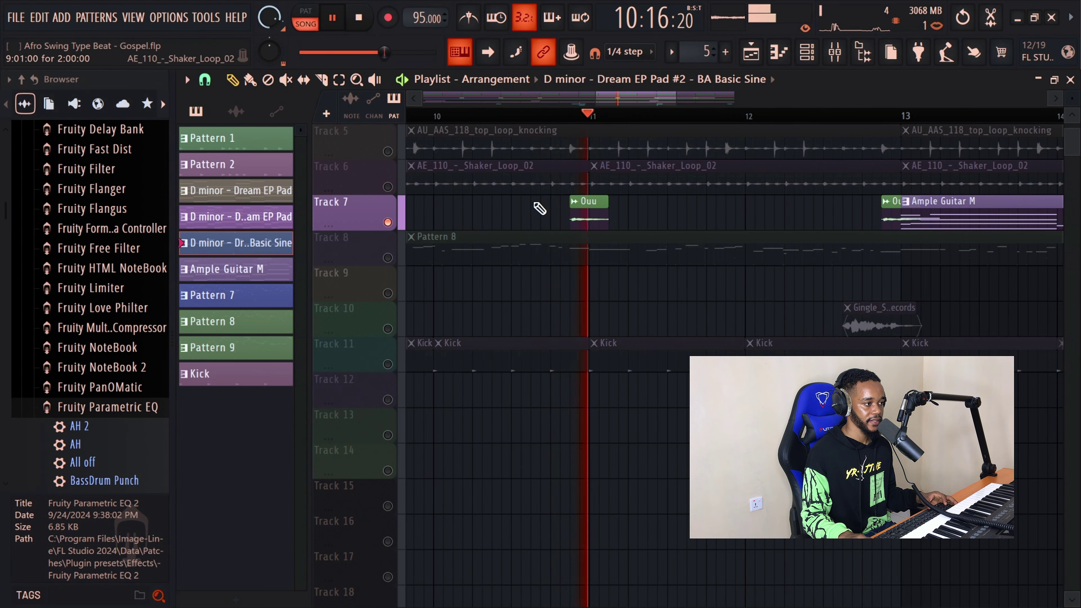
{"action": "key", "text": "space"}
Step: Solo Track 10 for its Gingle clip before bar 13, and play the Track 13 and 14 hits at bar 13
{"action": "left_click", "coordinate": [387, 328]}
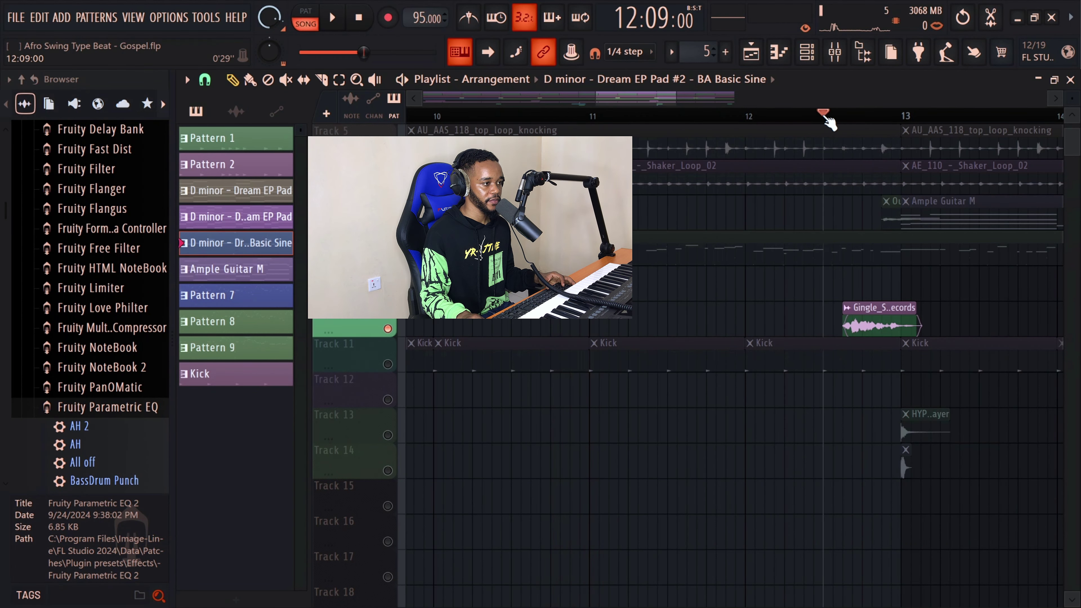
{"action": "left_click", "coordinate": [387, 435]}
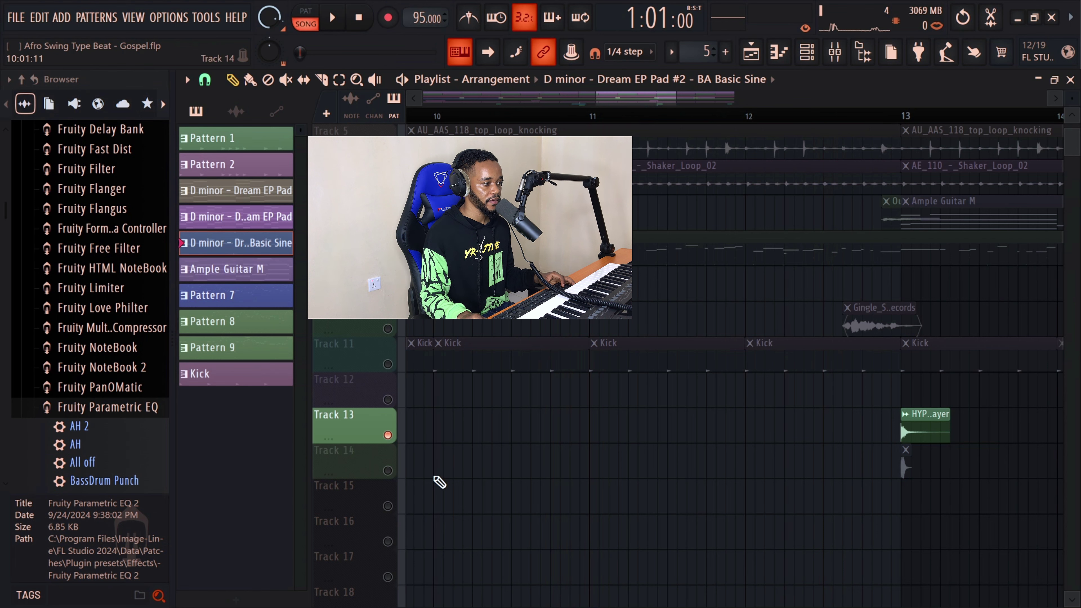
{"action": "left_click", "coordinate": [389, 471]}
{"action": "left_click", "coordinate": [893, 116]}
{"action": "key", "text": "space"}
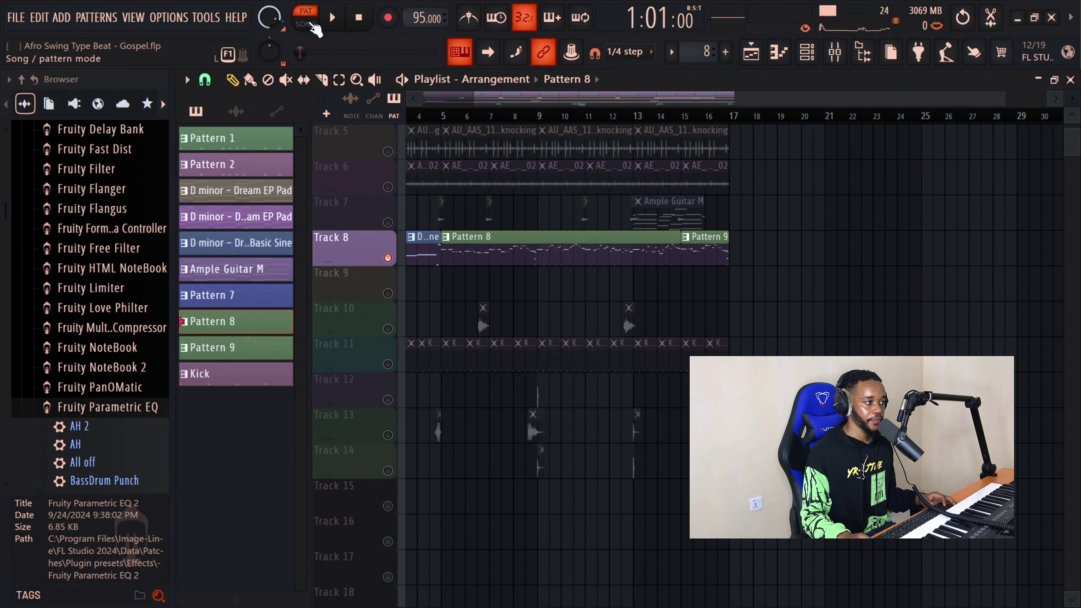
Step: Turn all playlist tracks back on and play the full arrangement from the start
{"action": "right_click", "coordinate": [388, 187]}
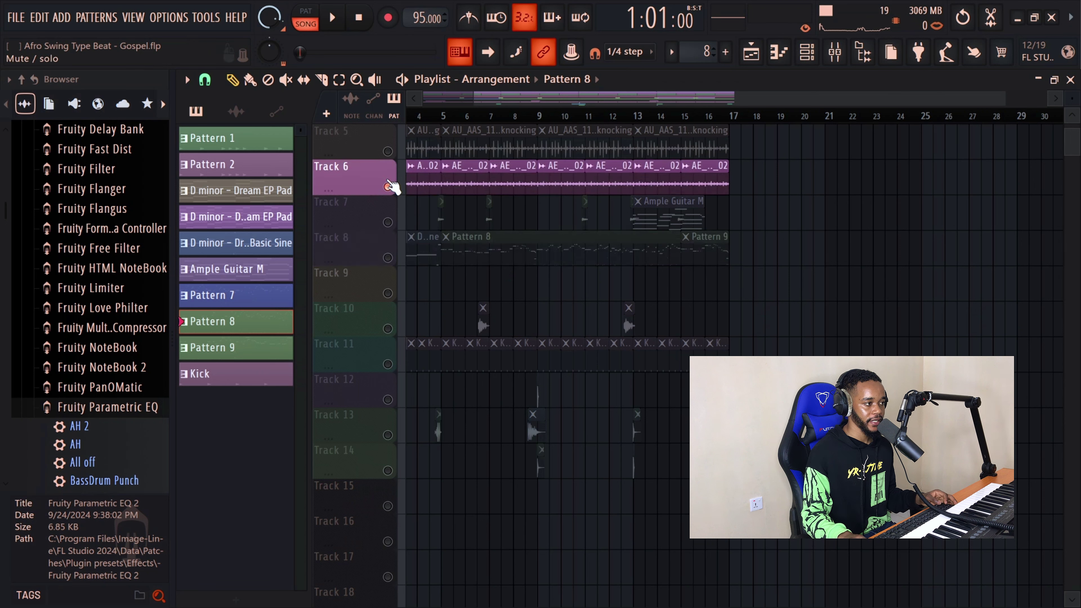
{"action": "right_click", "coordinate": [389, 187]}
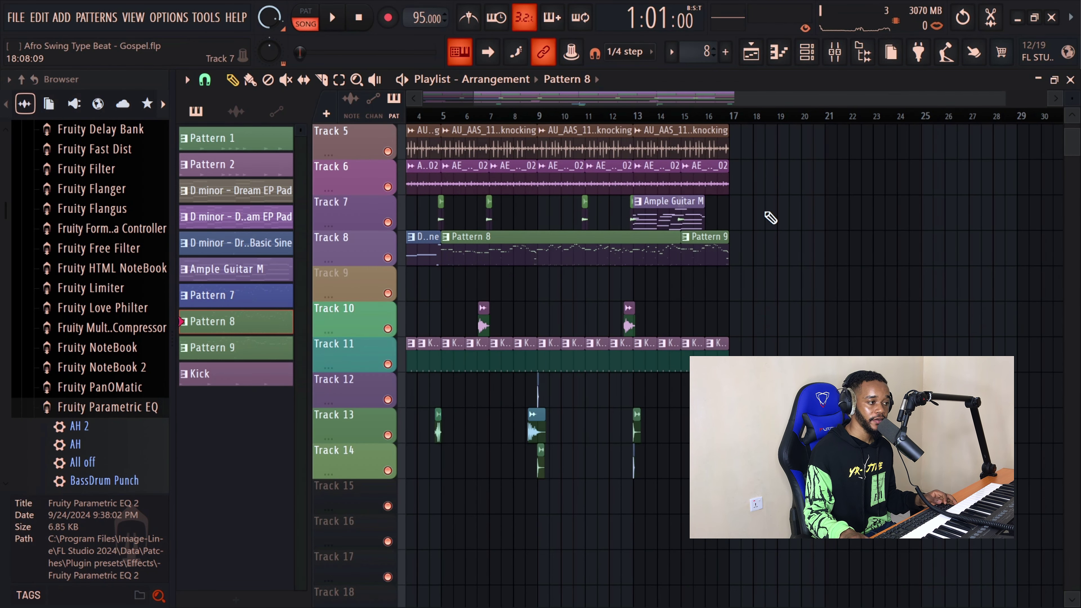
{"action": "scroll", "coordinate": [770, 218], "scroll_direction": "down", "scroll_amount": 2}
{"action": "scroll", "coordinate": [766, 211], "scroll_direction": "up", "scroll_amount": 1}
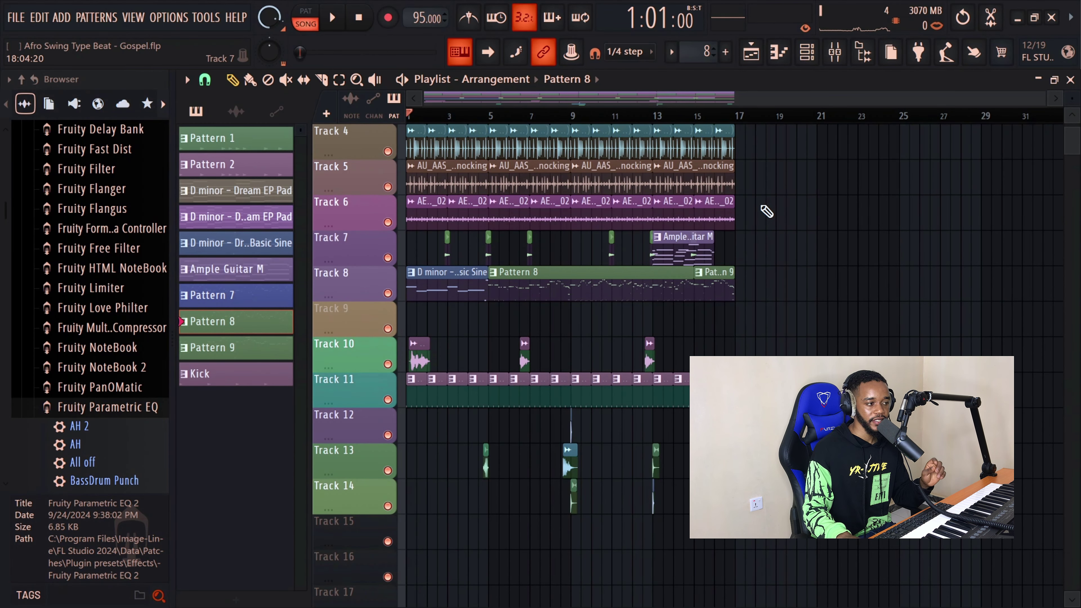
{"action": "scroll", "coordinate": [1071, 99], "scroll_direction": "down", "scroll_amount": 2}
{"action": "scroll", "coordinate": [645, 97], "scroll_direction": "up", "scroll_amount": 4}
{"action": "key", "text": "space"}
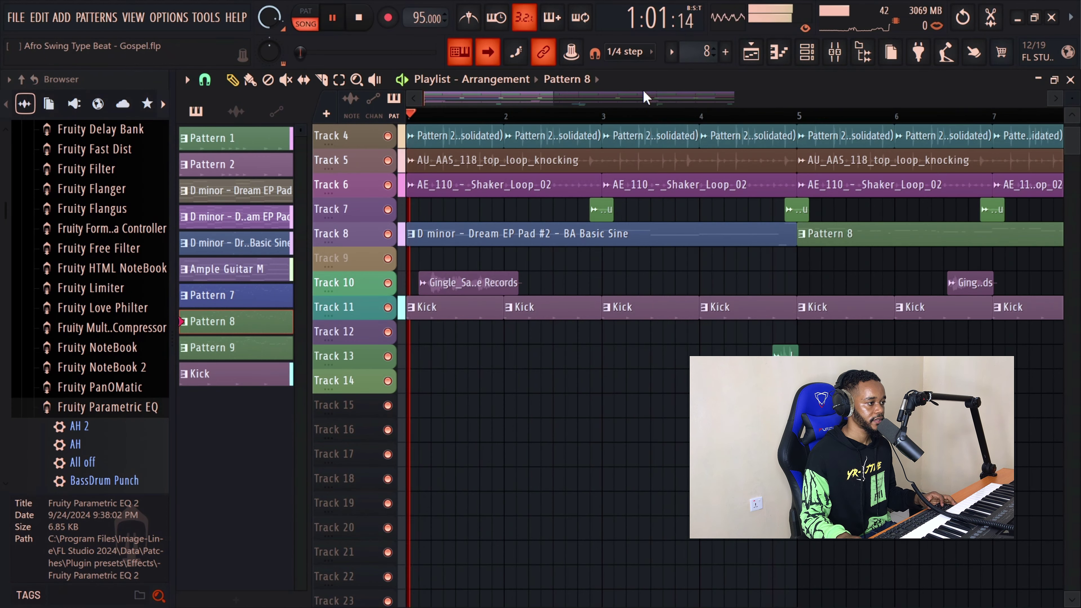